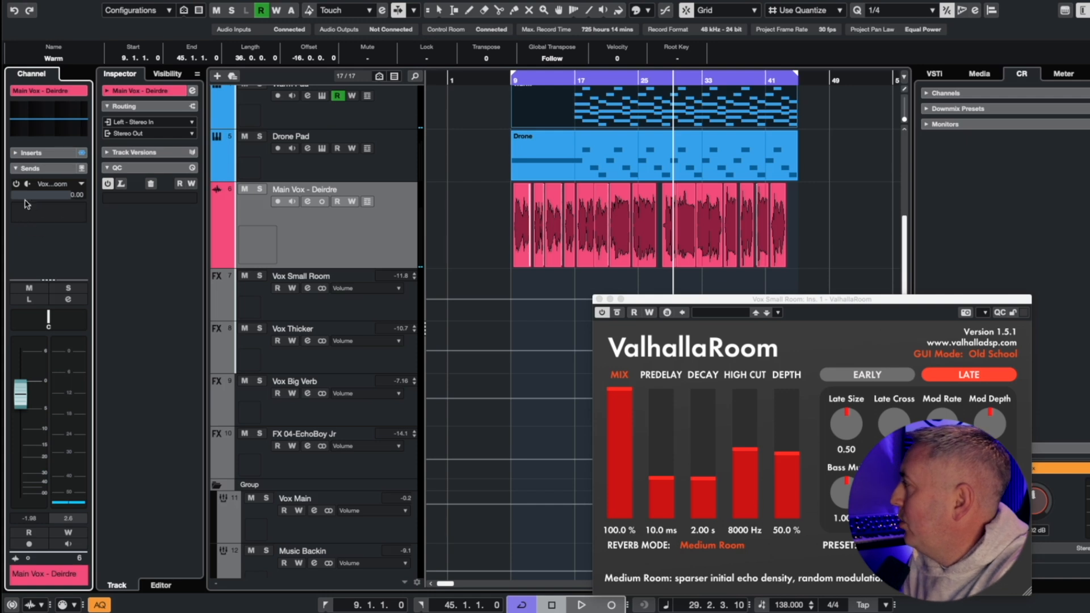
Step: Activate the main vocal's send to Vox Small Room and raise that FX channel's fader to about -0.43 dB
left_click(15, 187)
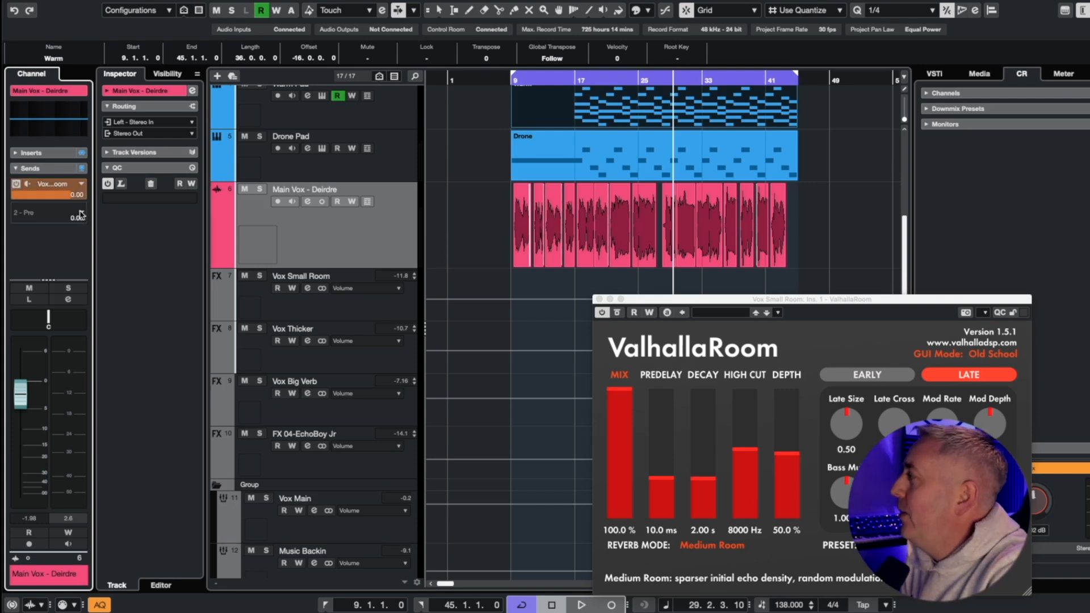
left_click(253, 313)
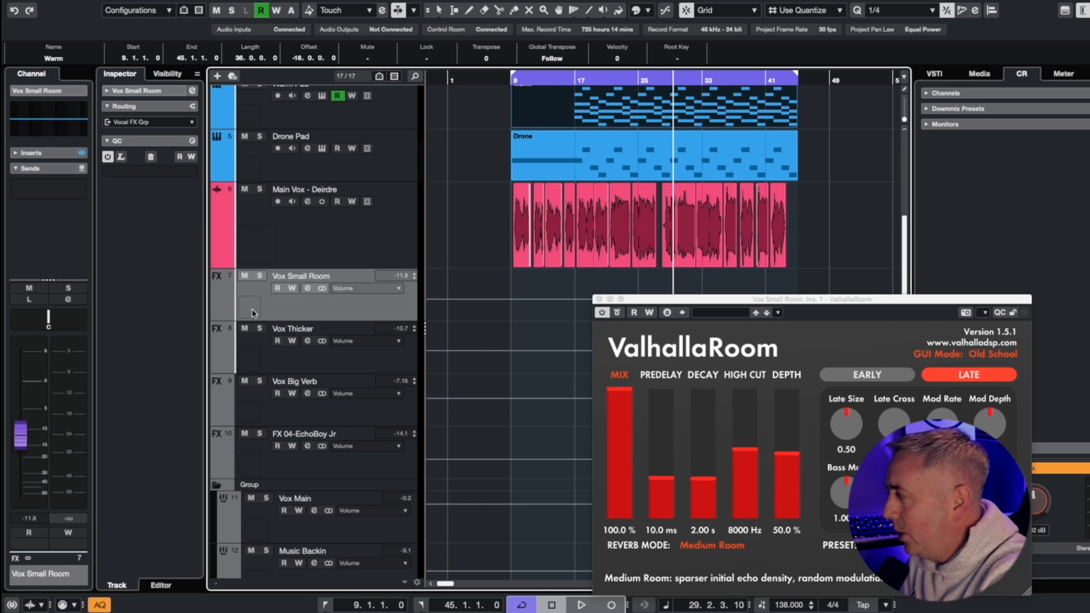
left_click_drag(24, 438, 26, 386)
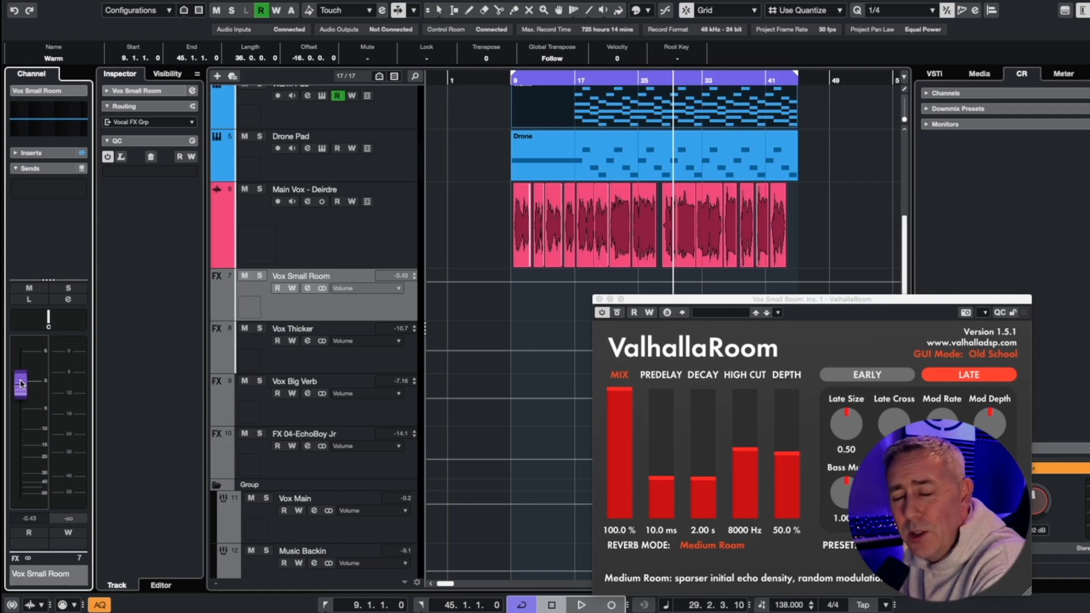
Step: Expand the inserts list and the main vocal's sends list, and play the project from bar 9
left_click(38, 153)
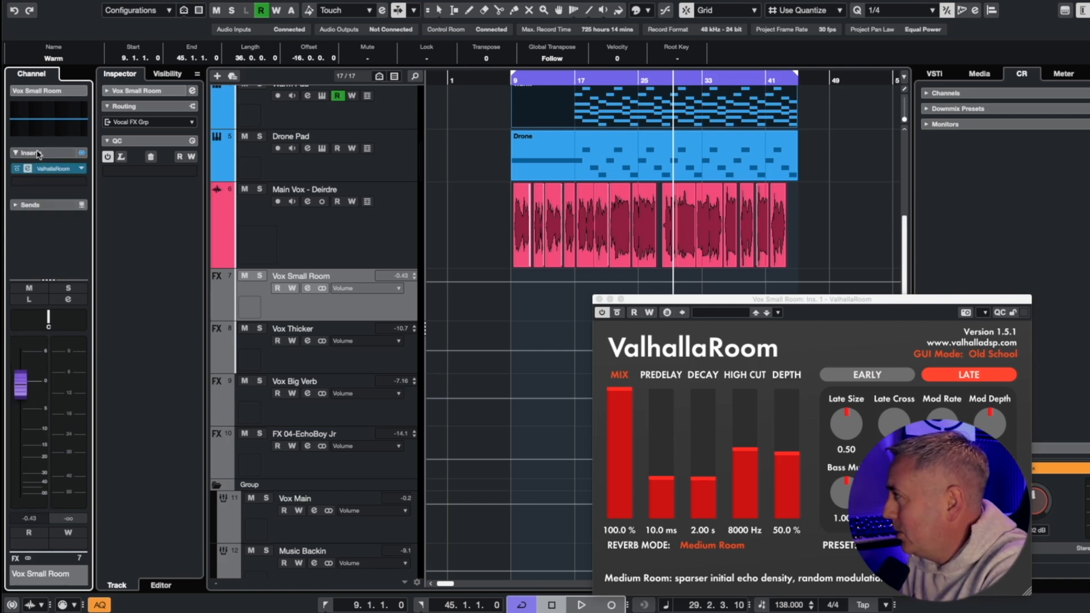
left_click(317, 231)
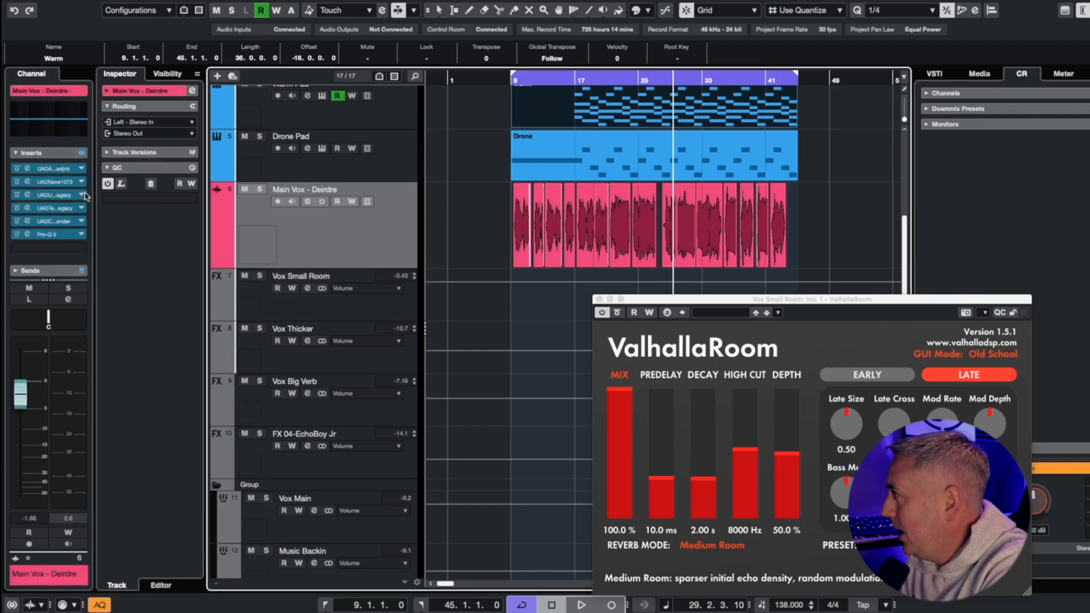
left_click(48, 271)
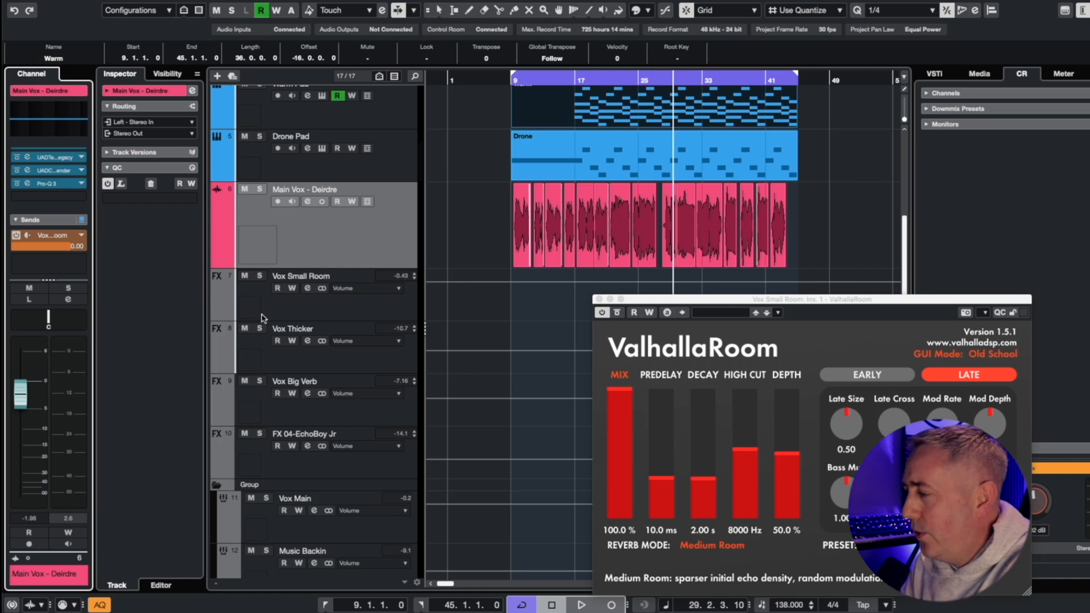
left_click(512, 80)
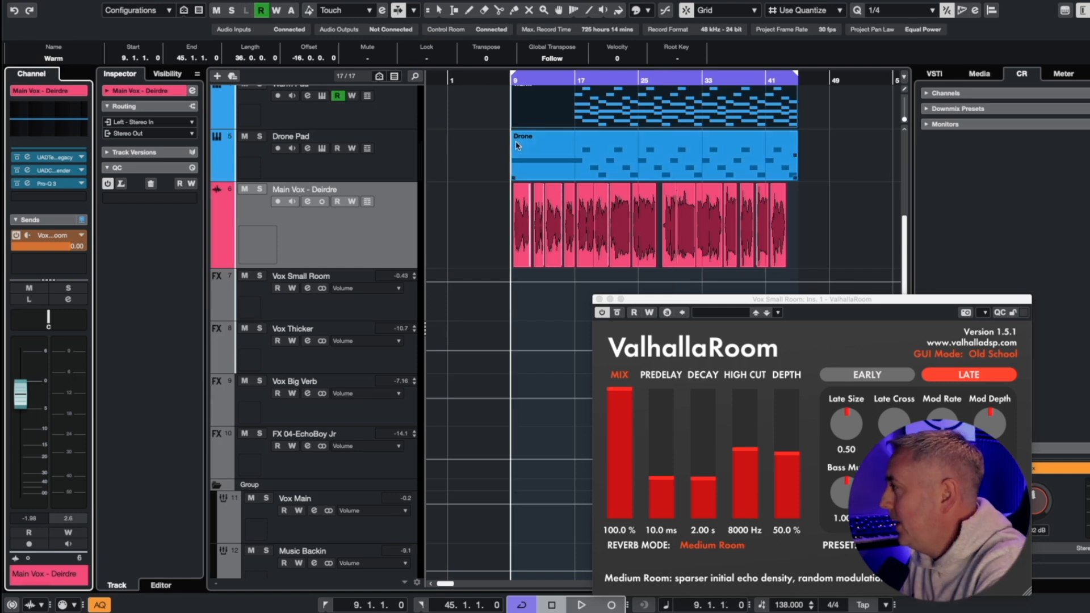
key("space")
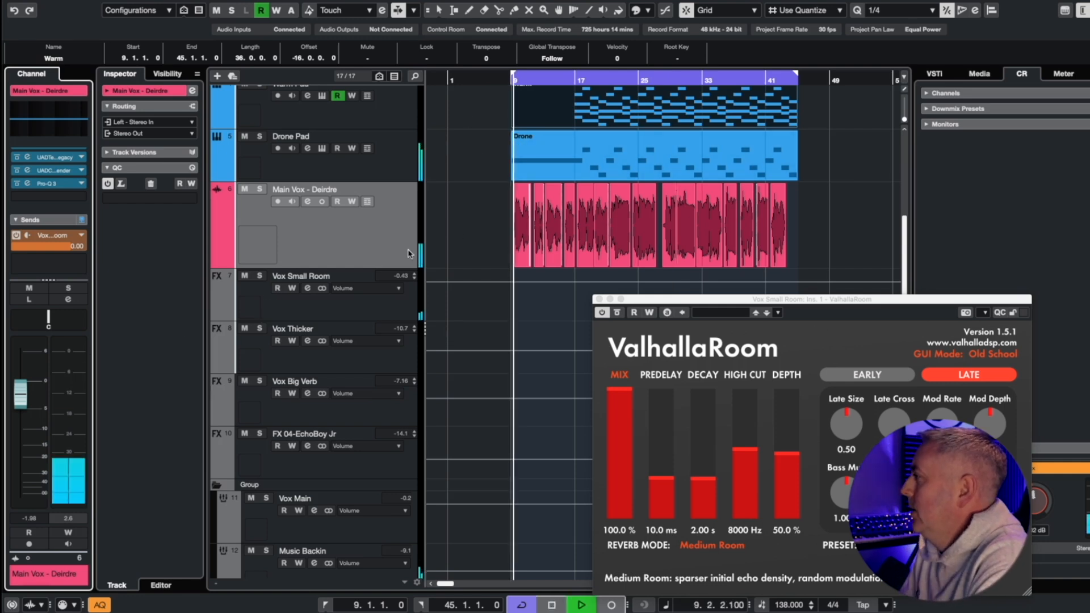
Step: Lower the Vox Small Room fader to about -14.7 dB while listening to the mix
left_click(377, 315)
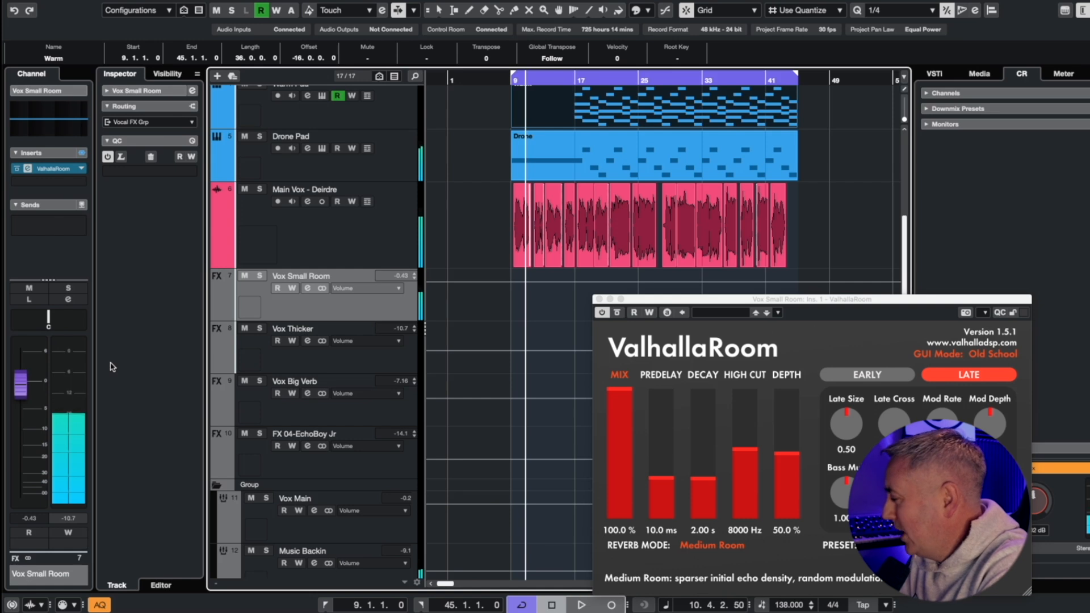
left_click(14, 394)
left_click_drag(14, 394, 25, 452)
left_click(288, 318)
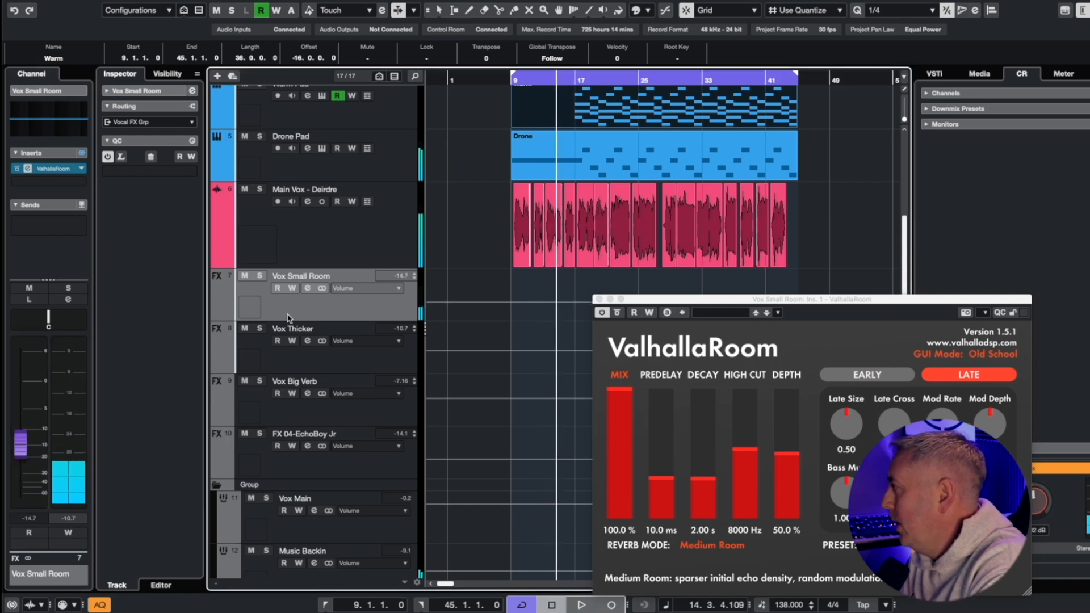
Step: Open the Vox Small Room channel settings and set the first EQ band to High Pass II
left_click(68, 299)
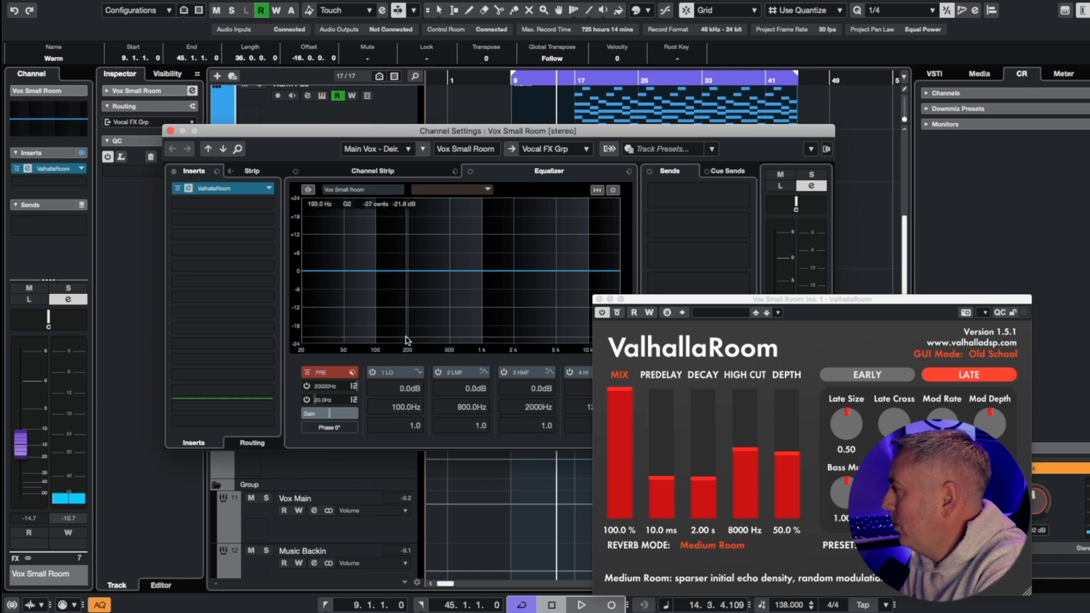
left_click(418, 372)
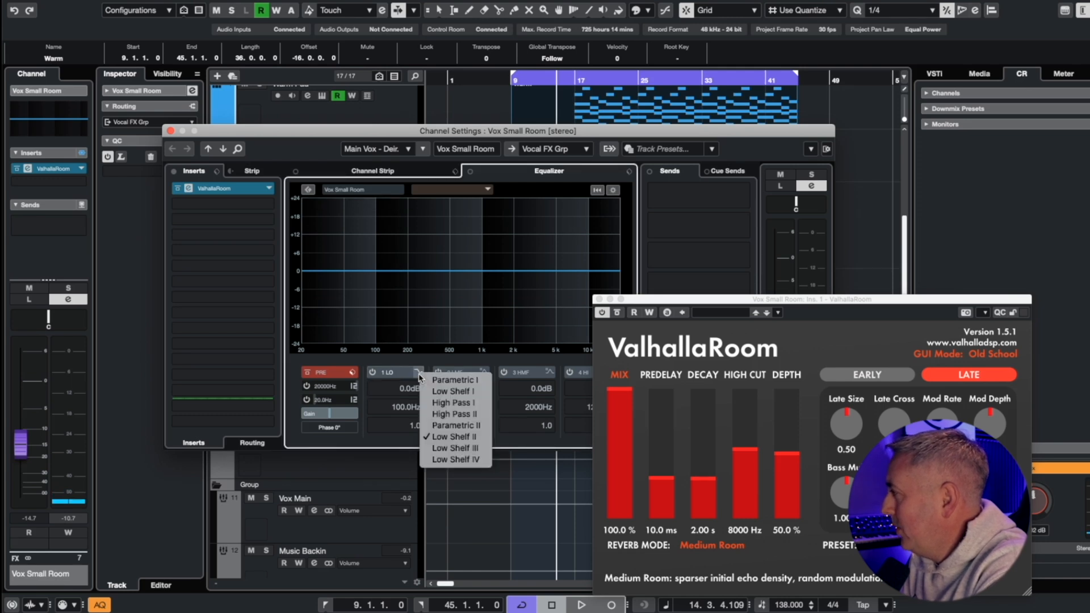
left_click(448, 416)
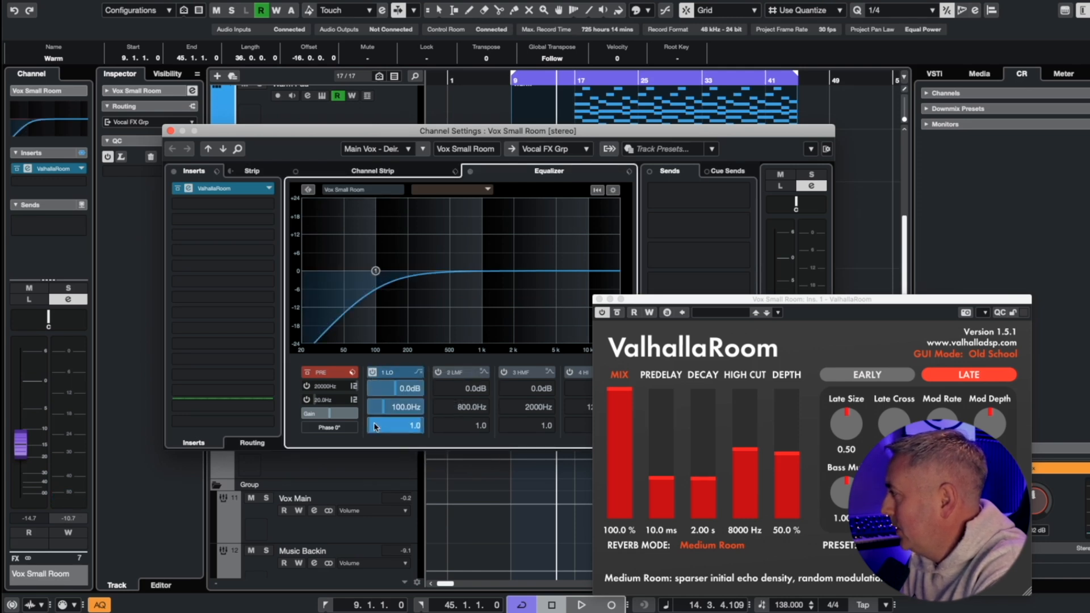
Step: Set the reverb channel's high-pass to 559.8 Hz with a Q of about 5.5 during playback, and close the channel settings and ValhallaRoom windows
left_click_drag(421, 426, 399, 413)
key("space")
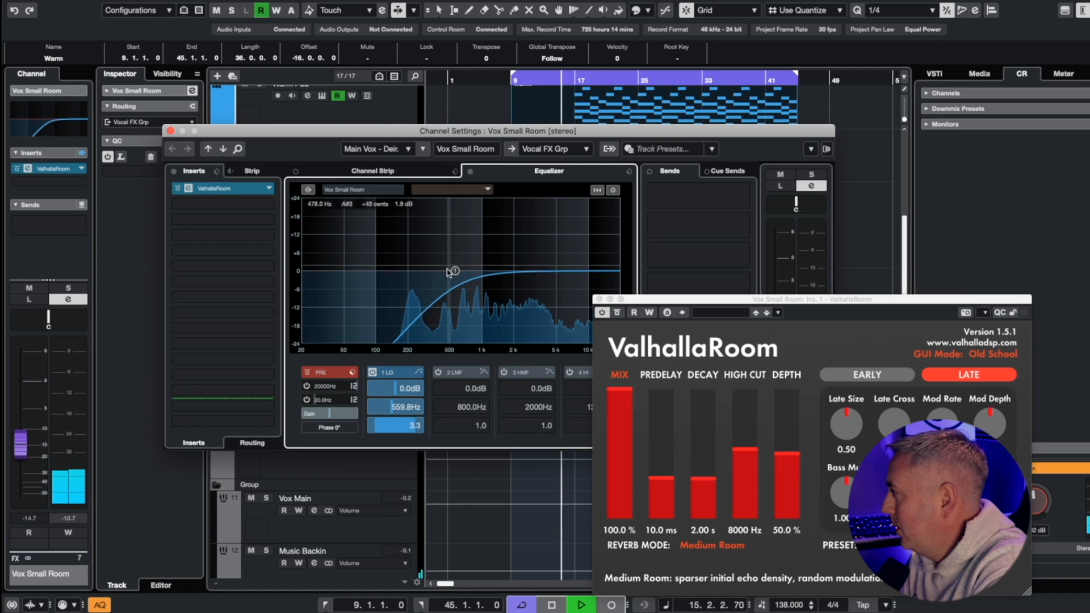
mouse_move(385, 425)
left_mouse_down()
mouse_move(407, 425)
mouse_move(395, 425)
left_mouse_up()
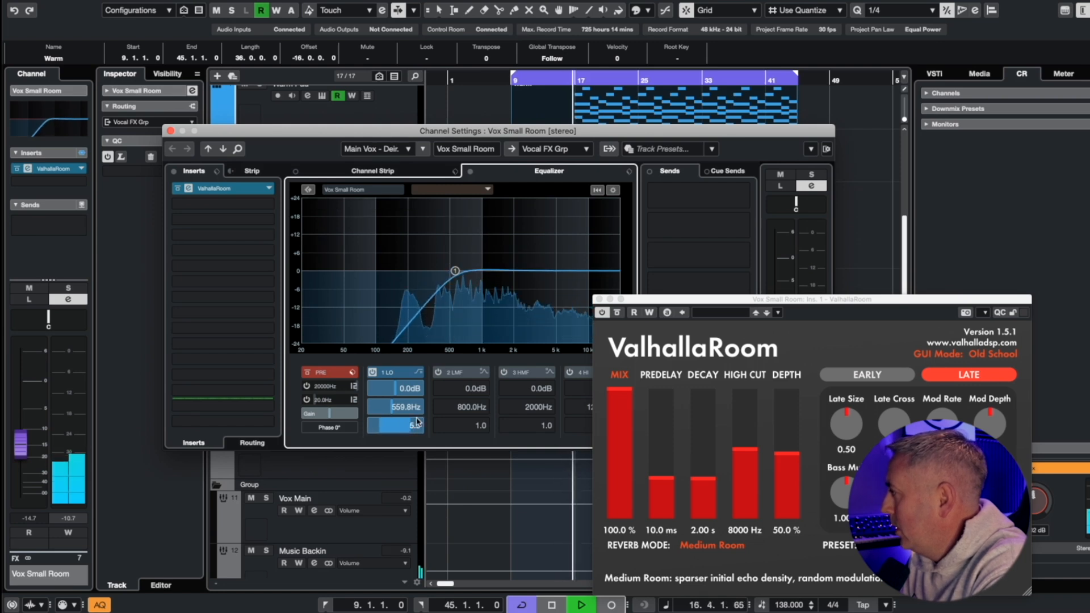
left_click(170, 131)
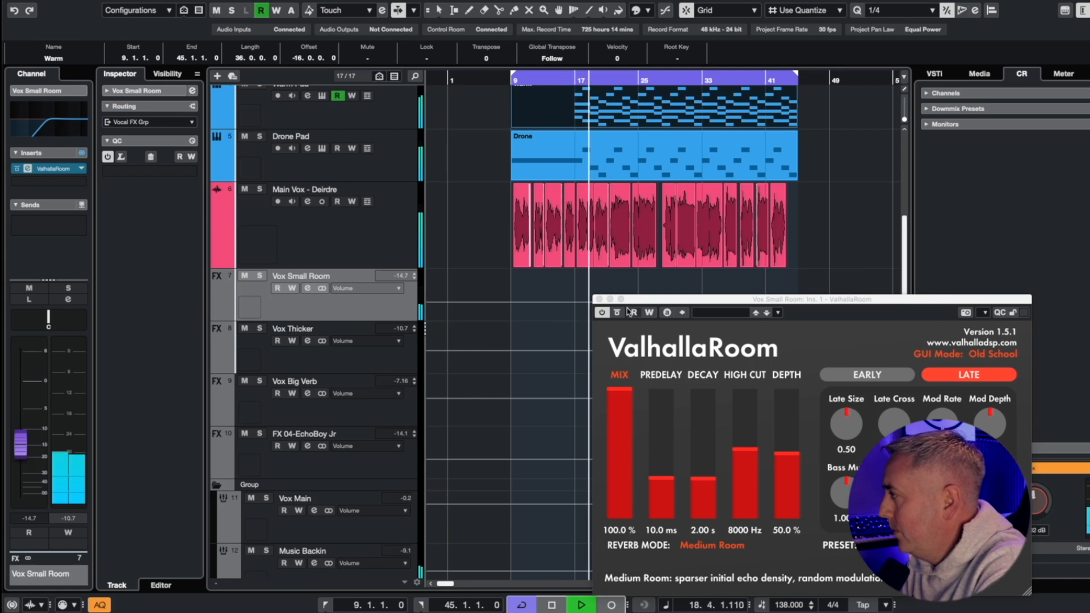
left_click(599, 299)
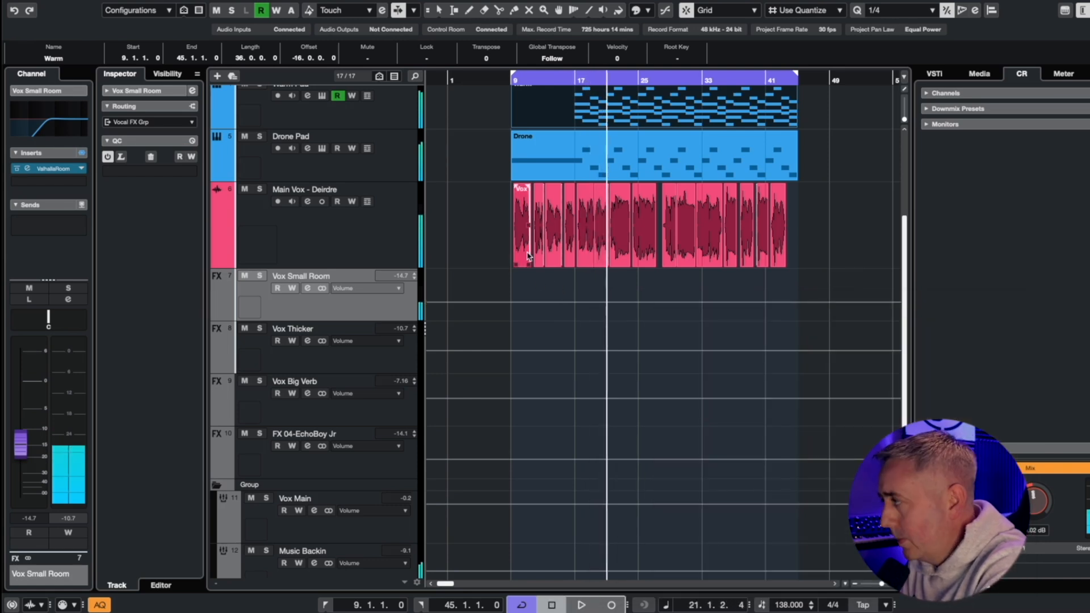
Step: Search the plug-ins for "micro" and insert MicroShift on the Vox Thicker FX channel
left_click(348, 256)
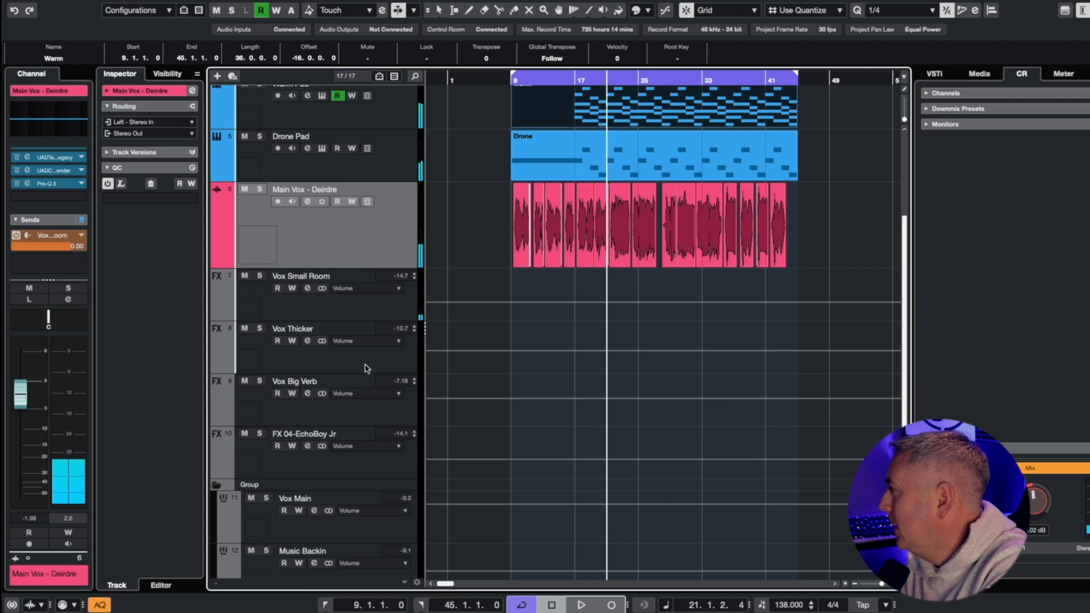
left_click(367, 359)
left_click(360, 244)
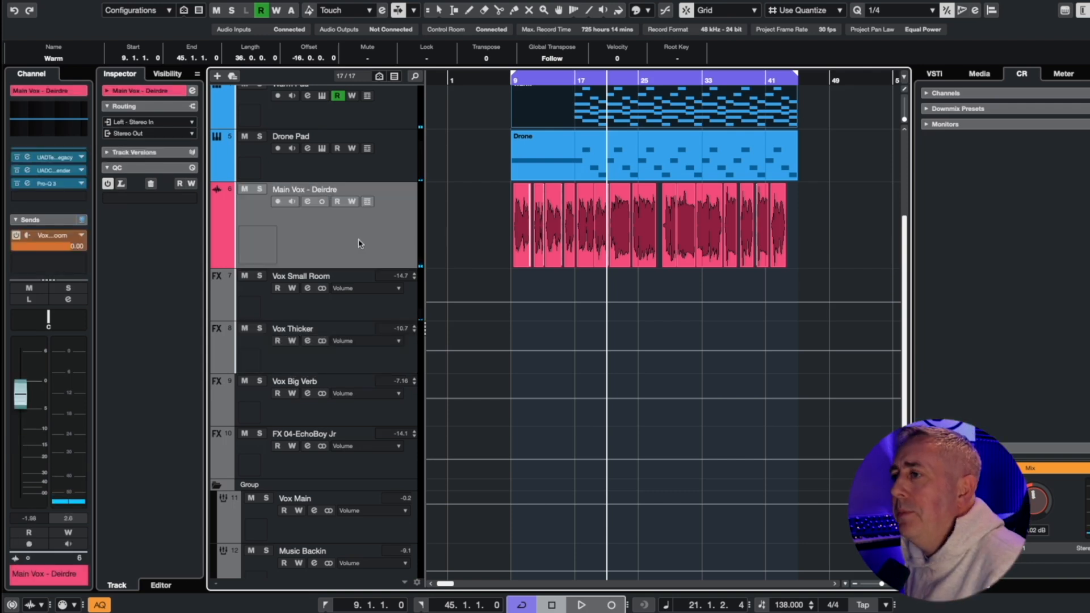
left_click(360, 361)
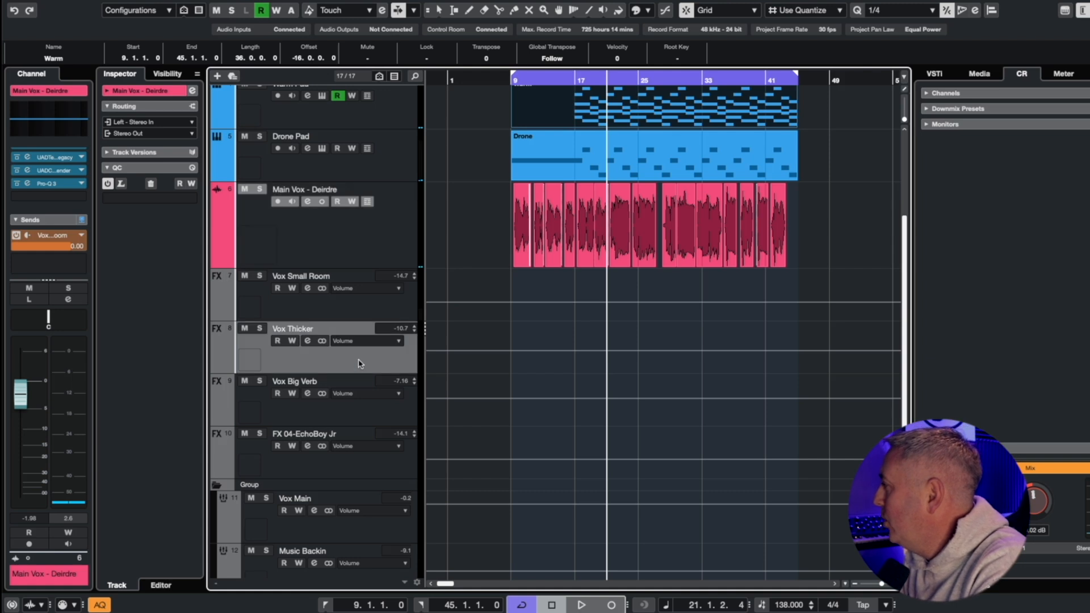
left_click(55, 170)
type("micro")
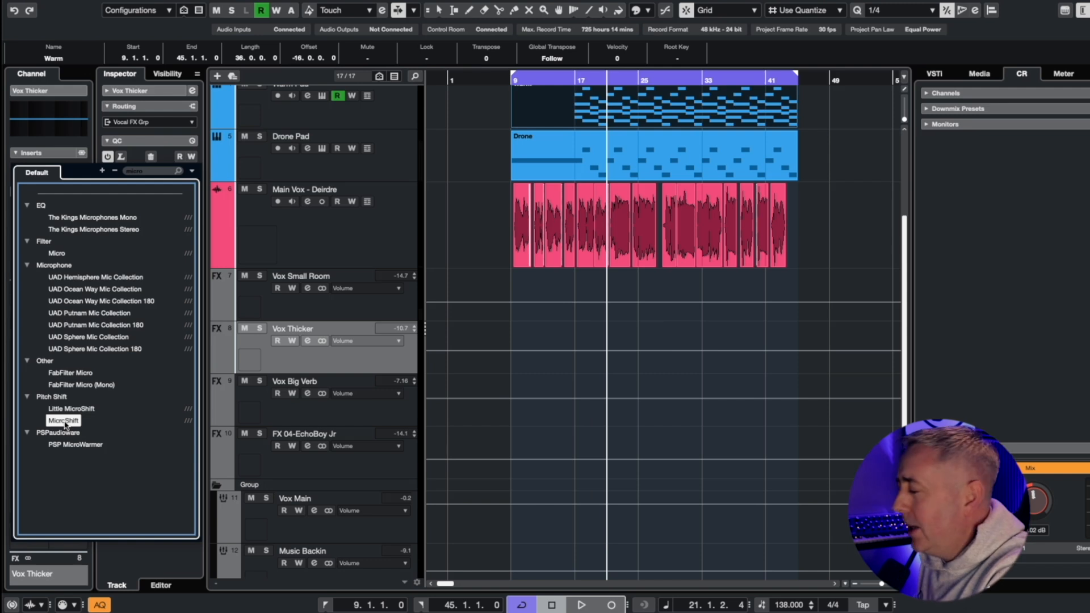
left_click(74, 420)
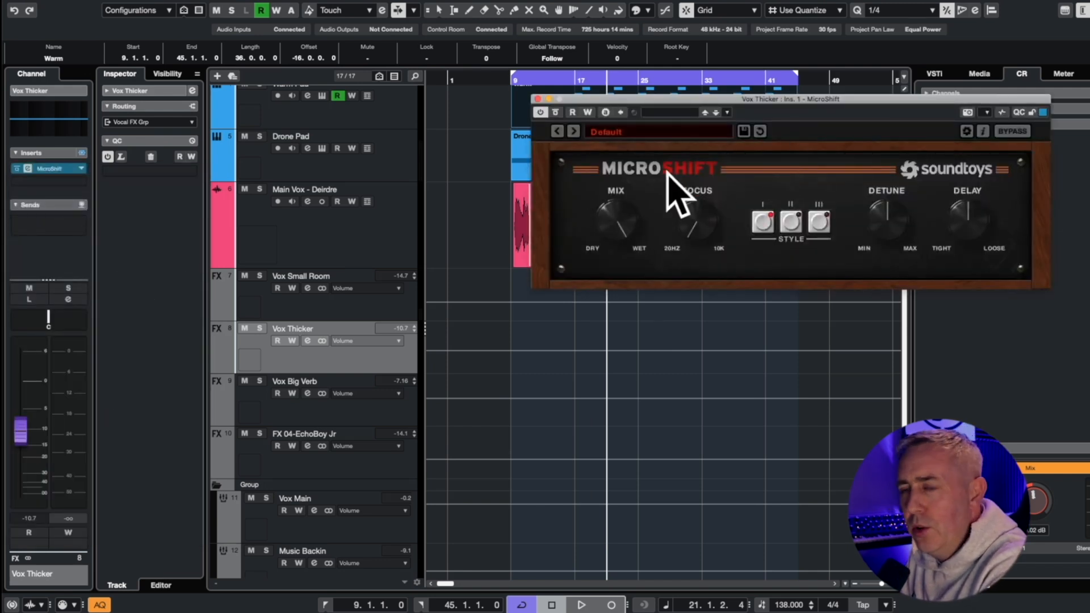
Step: Look through MicroShift's preset list and move the plug-in window clear of the track list
left_click_drag(753, 100, 529, 177)
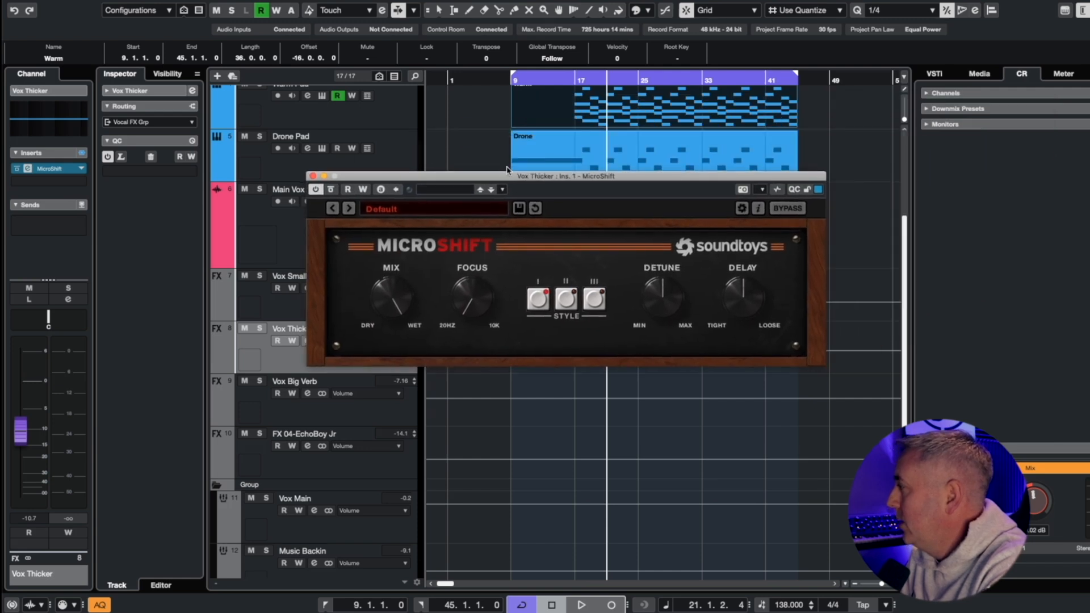
left_click(403, 209)
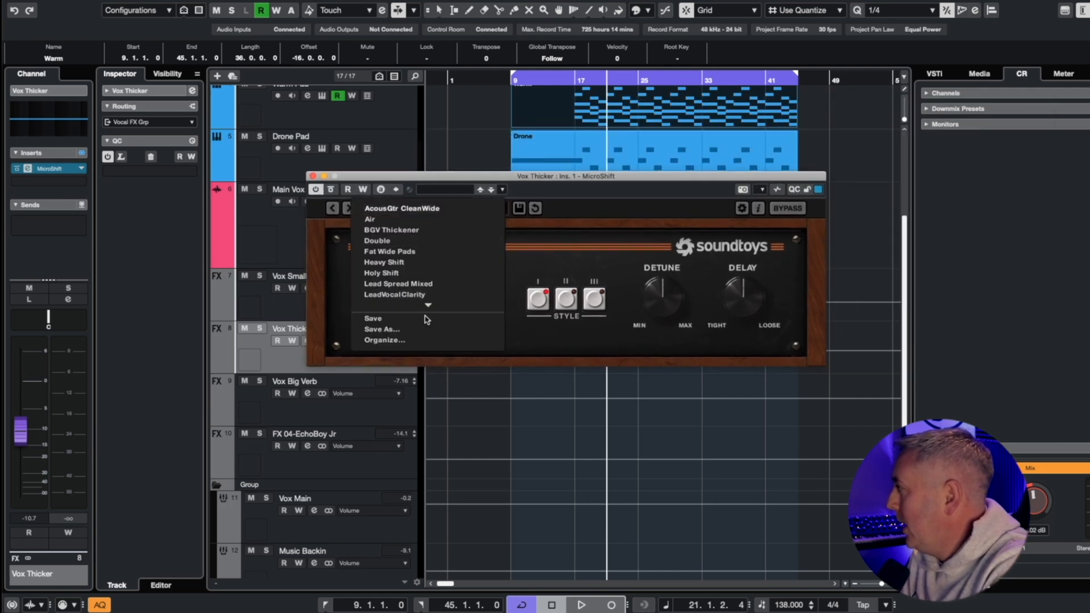
left_click(608, 211)
left_click_drag(605, 181, 531, 166)
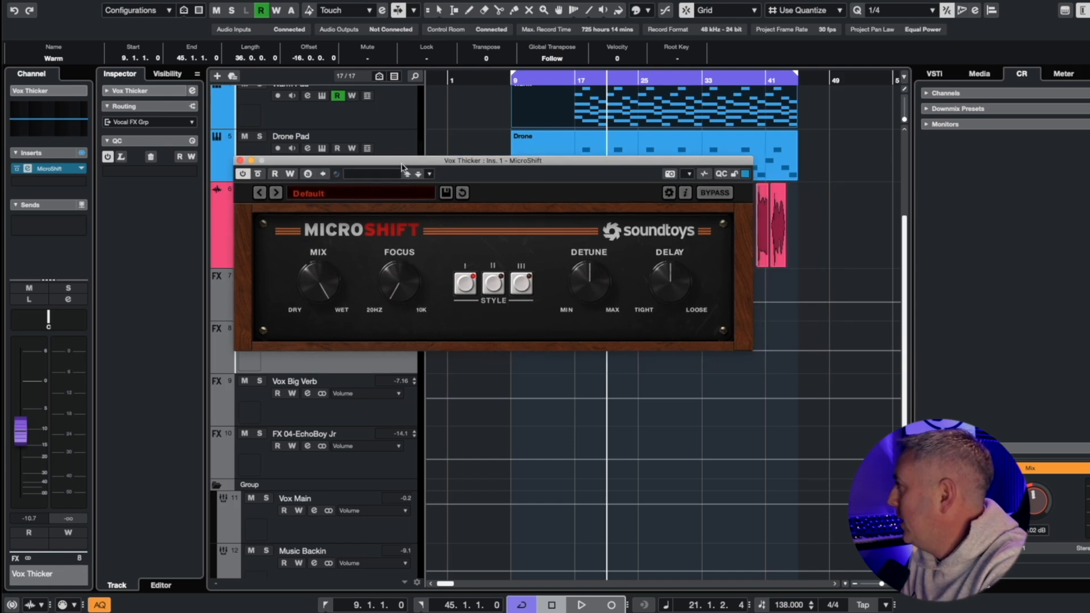
left_click_drag(404, 155, 600, 145)
Step: Add a send from the main vocal track to Vox Thicker and activate it
left_click(354, 240)
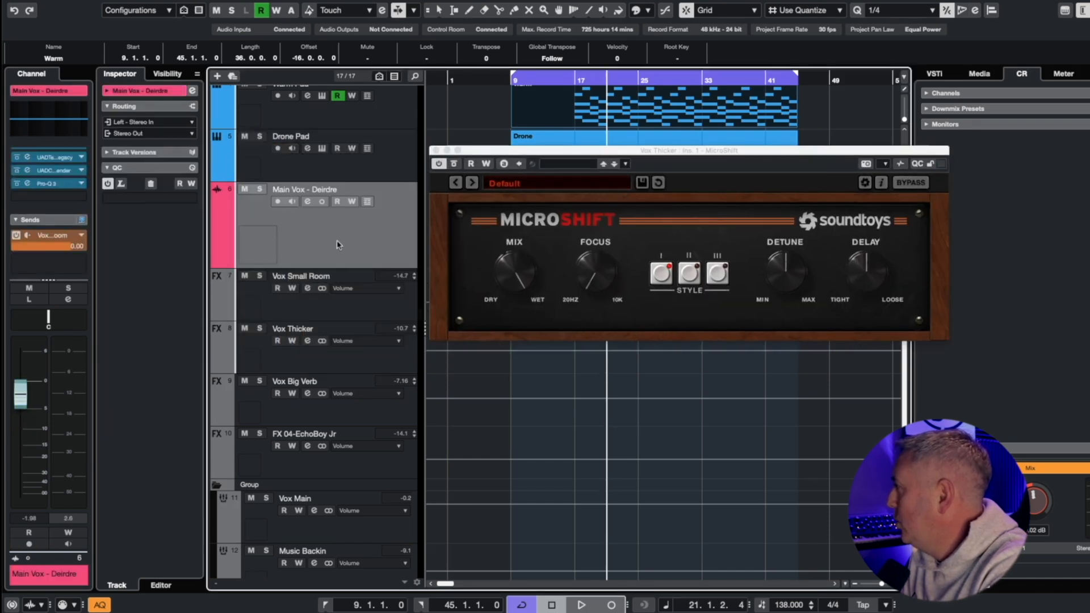
left_click(33, 262)
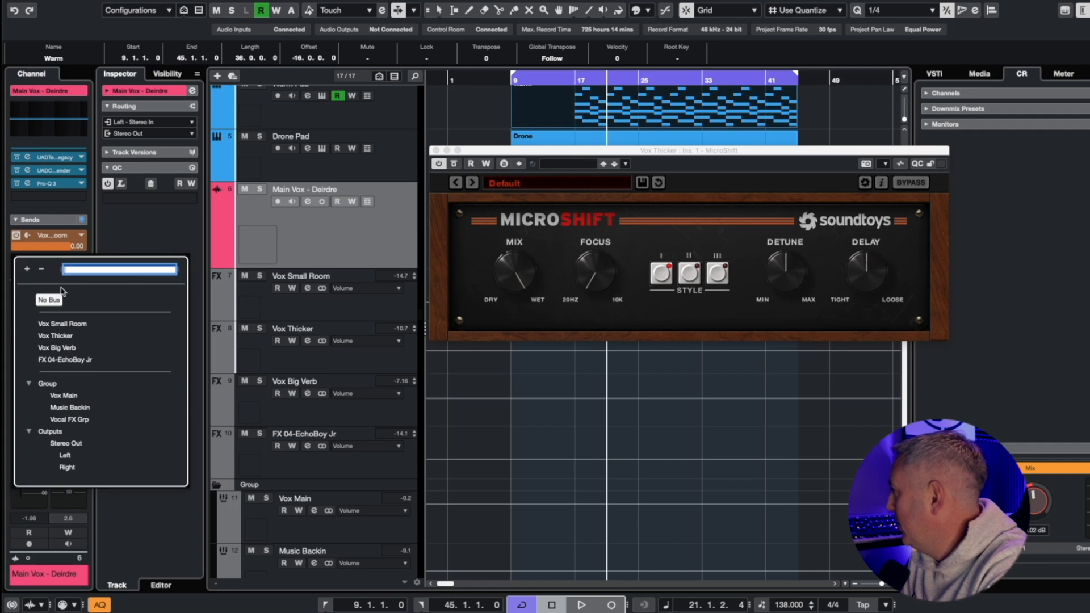
left_click(56, 335)
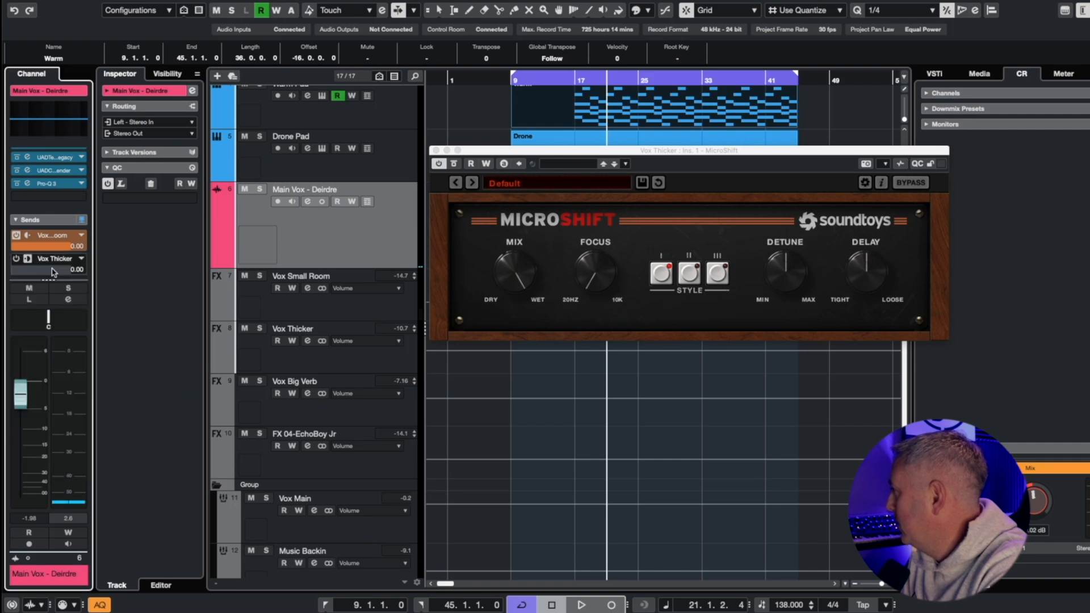
left_click(16, 262)
Step: Audition the thickening effect, load MicroShift's LeadVocalClarity preset and turn its Mix fully wet
key("space")
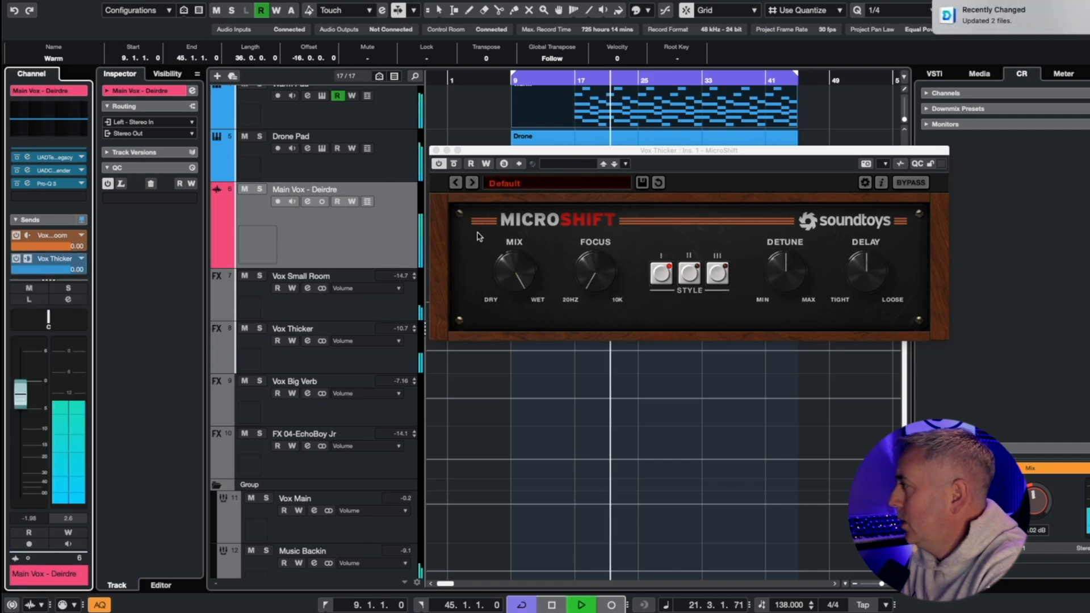
left_click(568, 184)
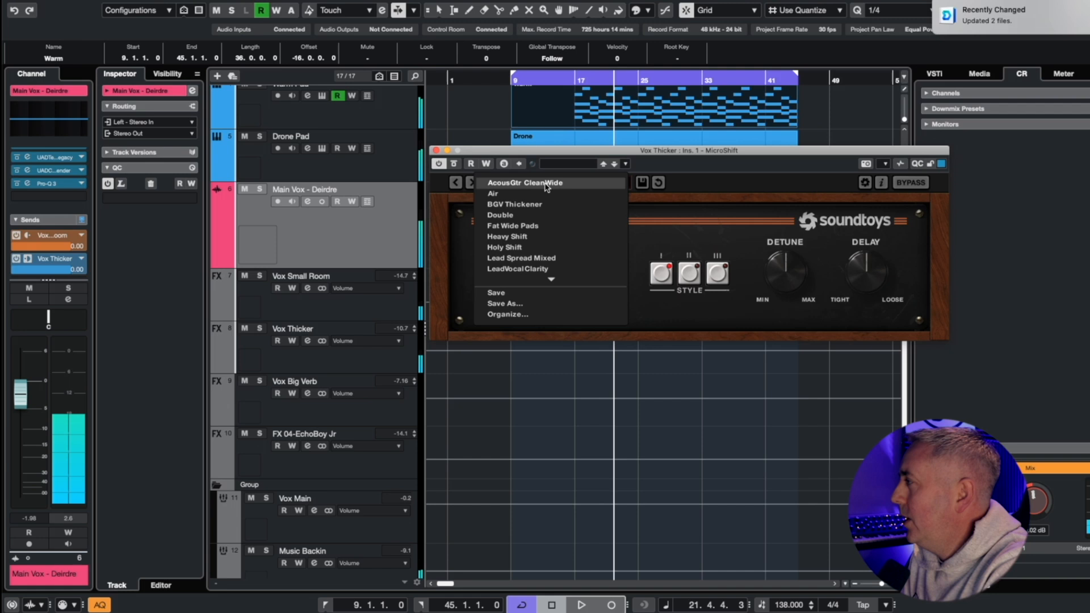
left_click(551, 269)
left_click_drag(521, 277, 522, 281)
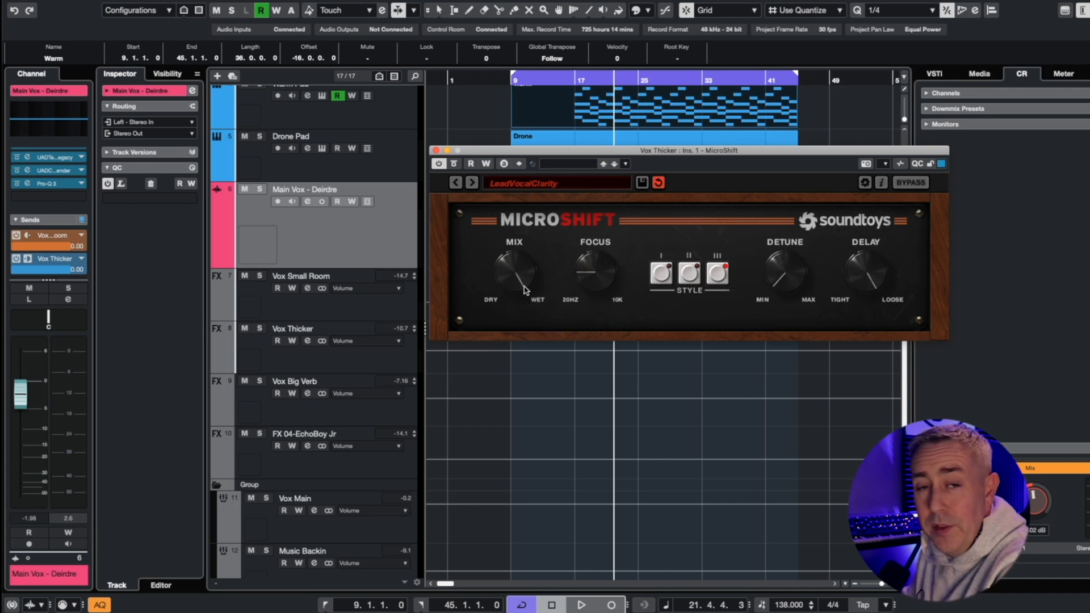
Step: Slightly increase MicroShift's Focus and Detune during playback and set the Vox Thicker fader to about 0.50 dB
key("space")
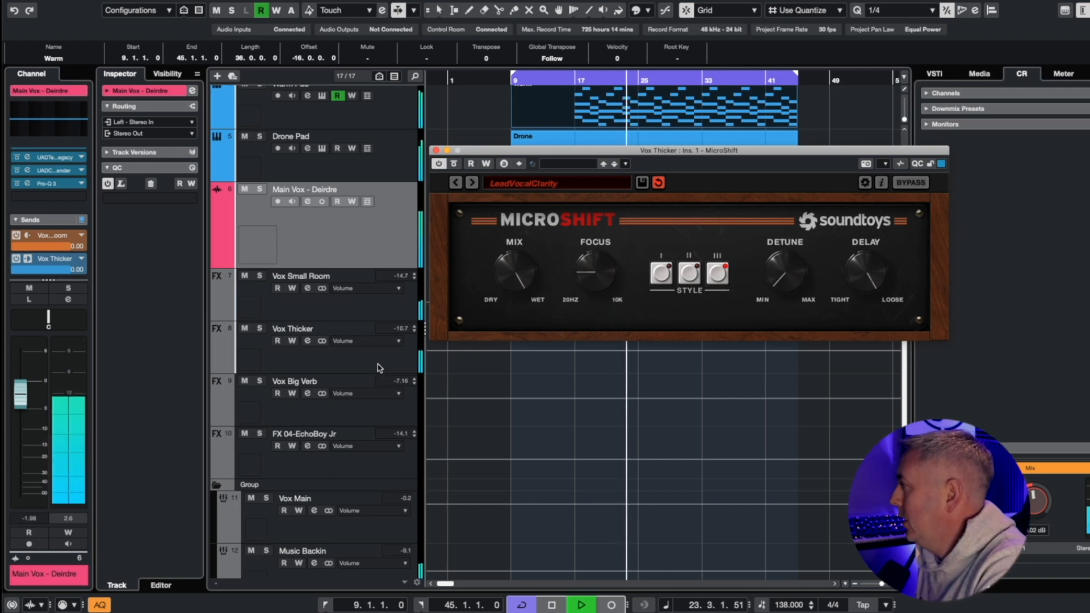
left_click(352, 357)
left_click_drag(20, 430, 20, 390)
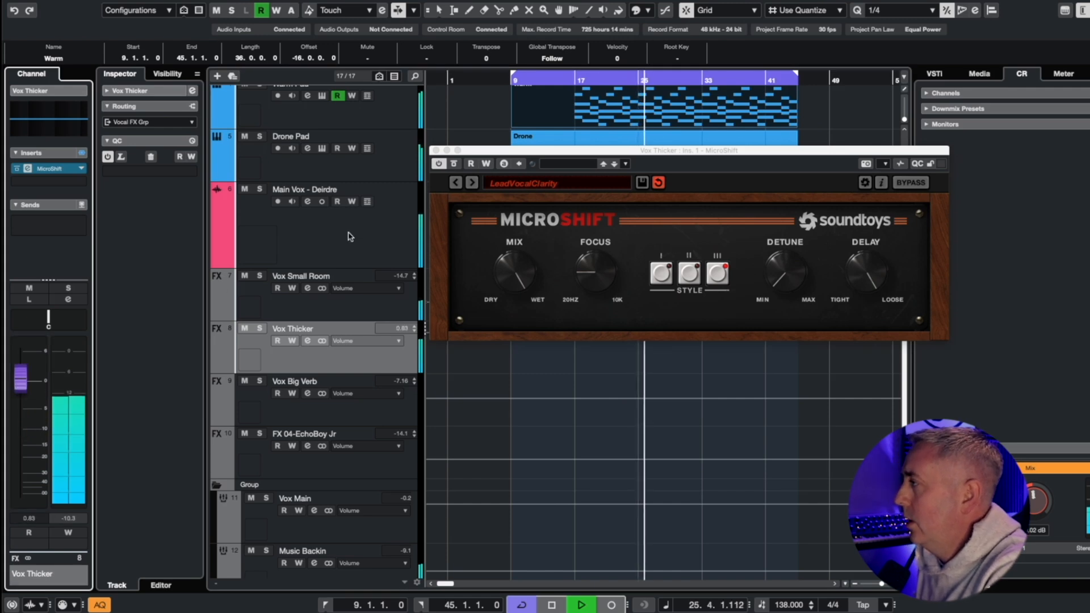
left_click(782, 278)
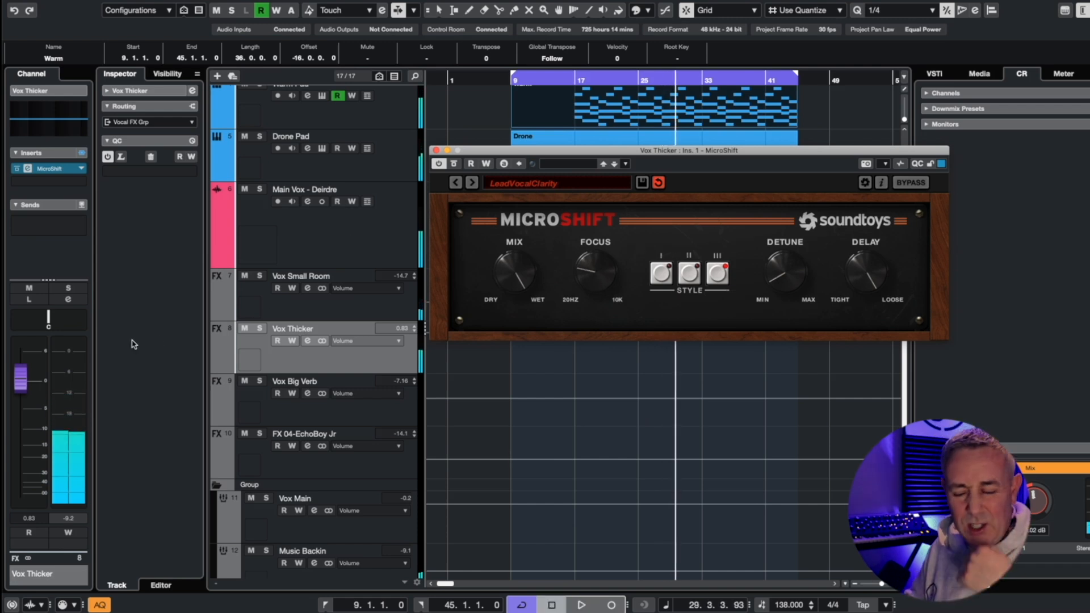
left_click(21, 384)
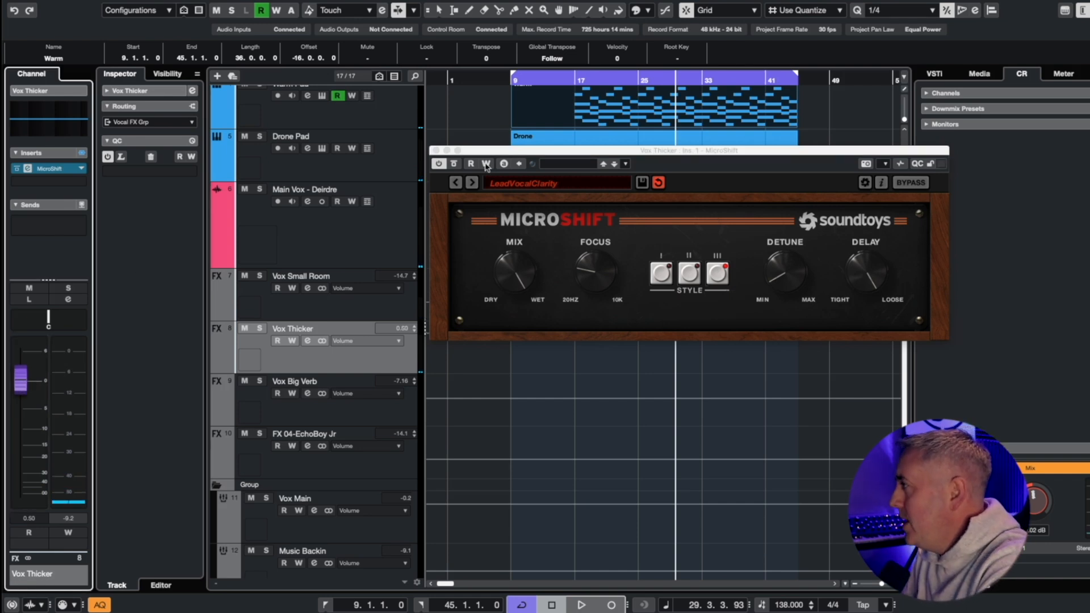
Step: Play the mix from the start and lower the Vox Thicker fader to about -13.9 dB
left_click_drag(537, 158, 534, 330)
key("space")
key("space")
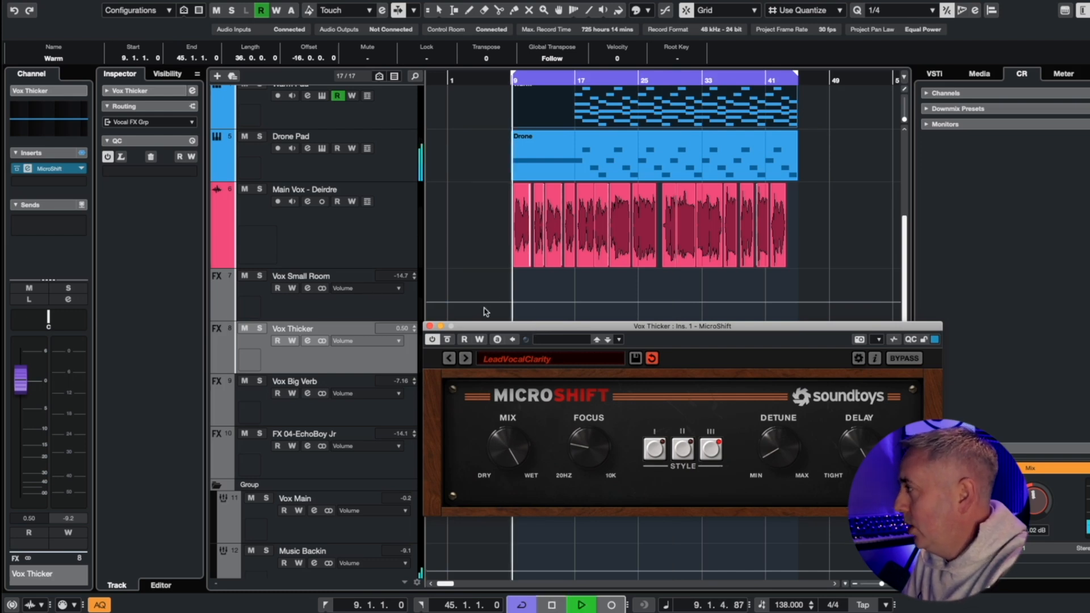
left_click_drag(21, 379, 21, 426)
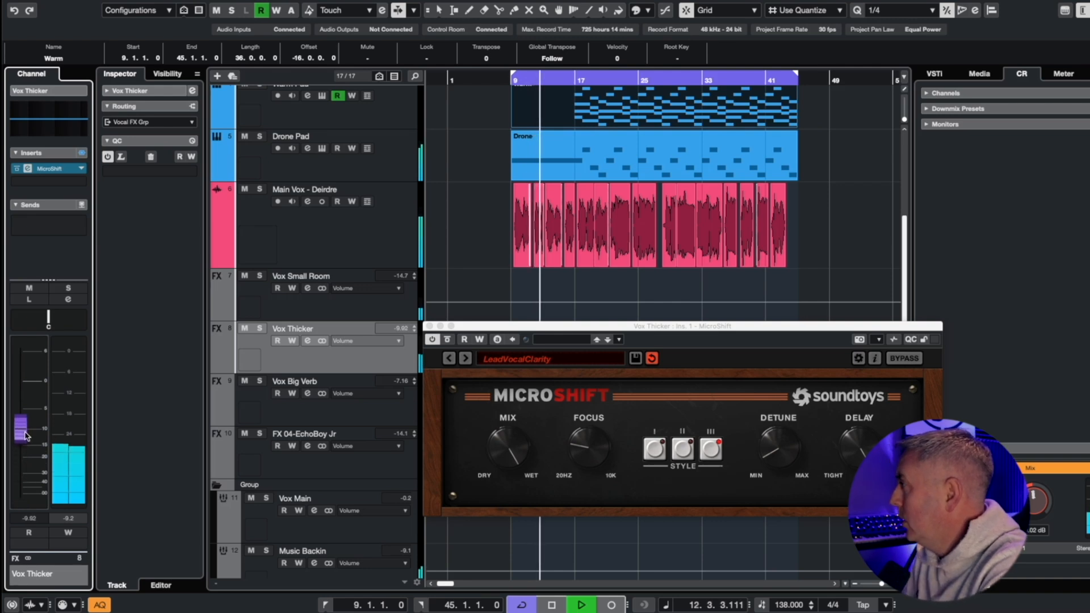
key("h")
key("h")
key("h")
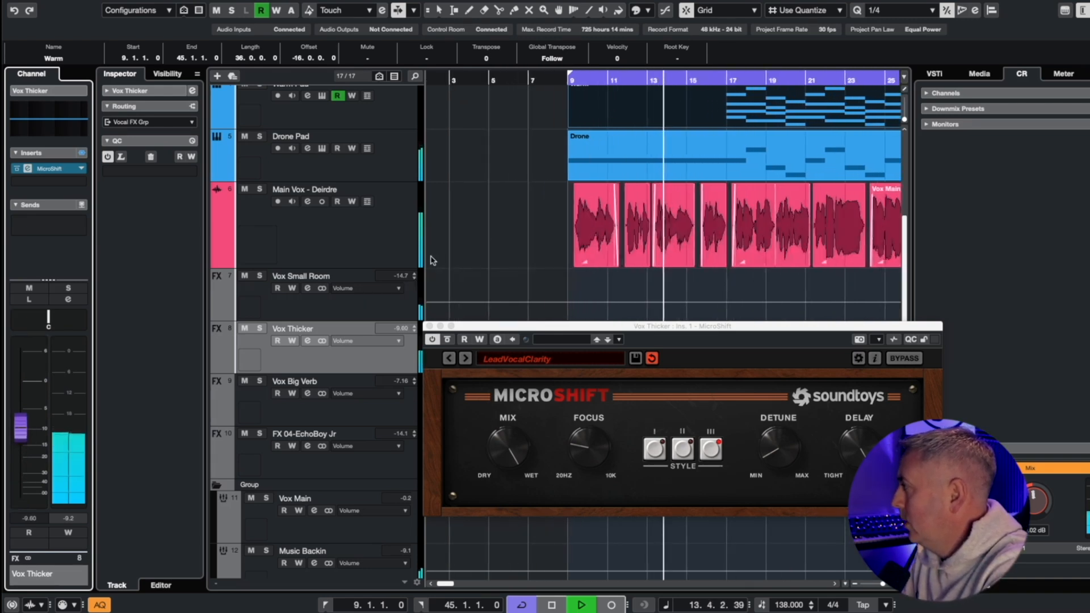
left_click_drag(21, 431, 26, 446)
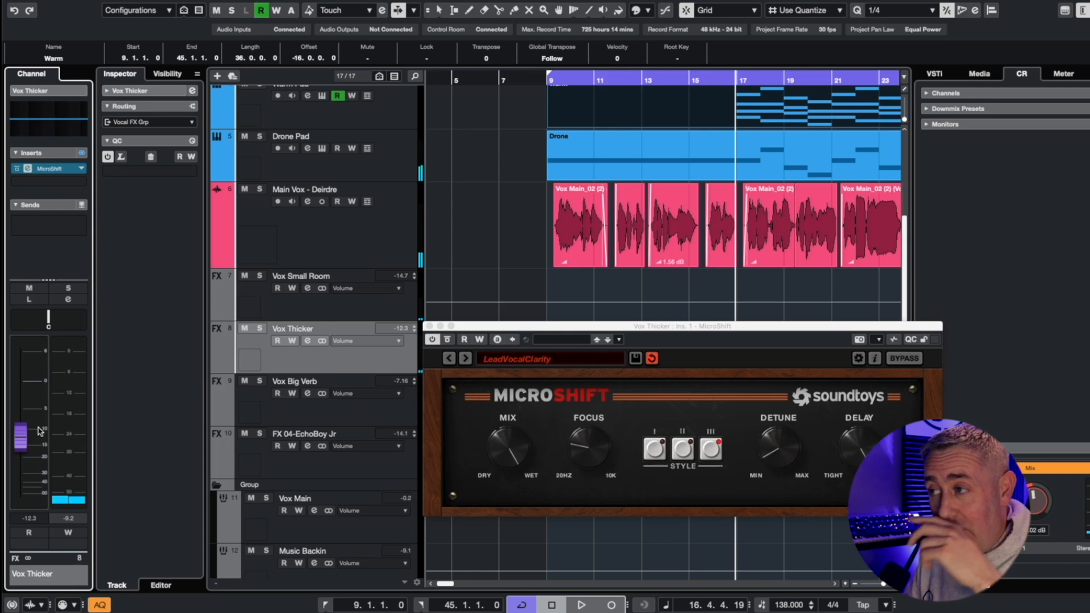
key("space")
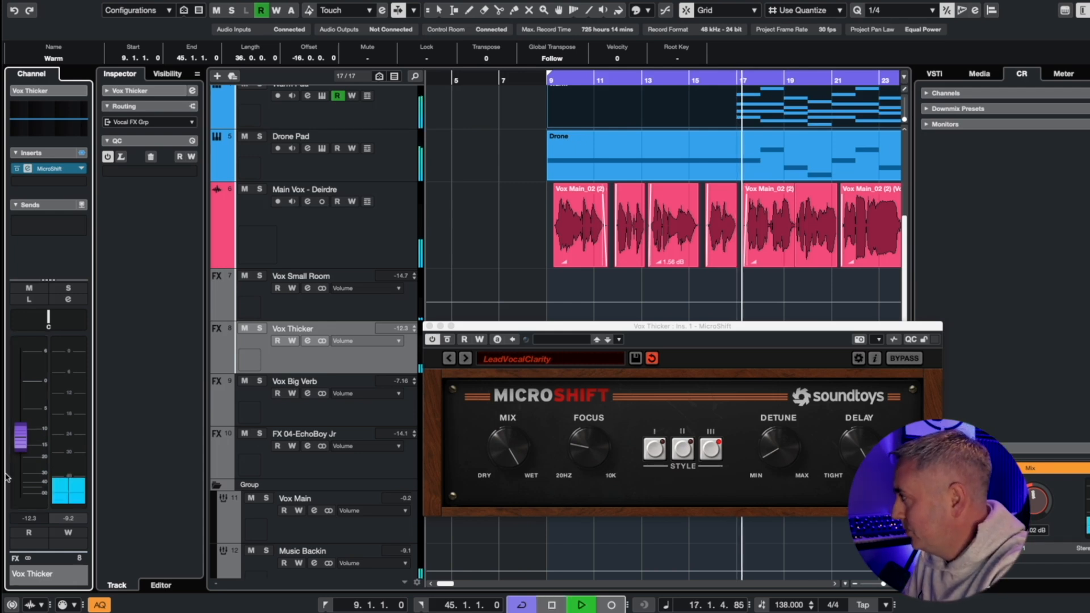
left_click_drag(23, 446, 22, 453)
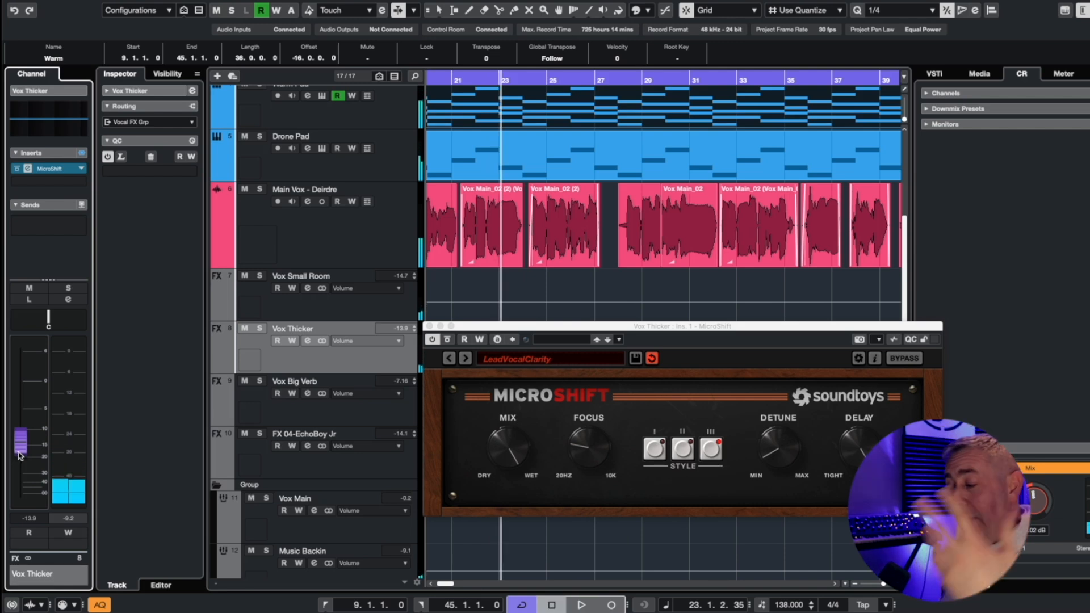
Step: Close the MicroShift window and play on from bar 23 to check the thickened vocal in the mix
key("g")
key("g")
key("g")
key("g")
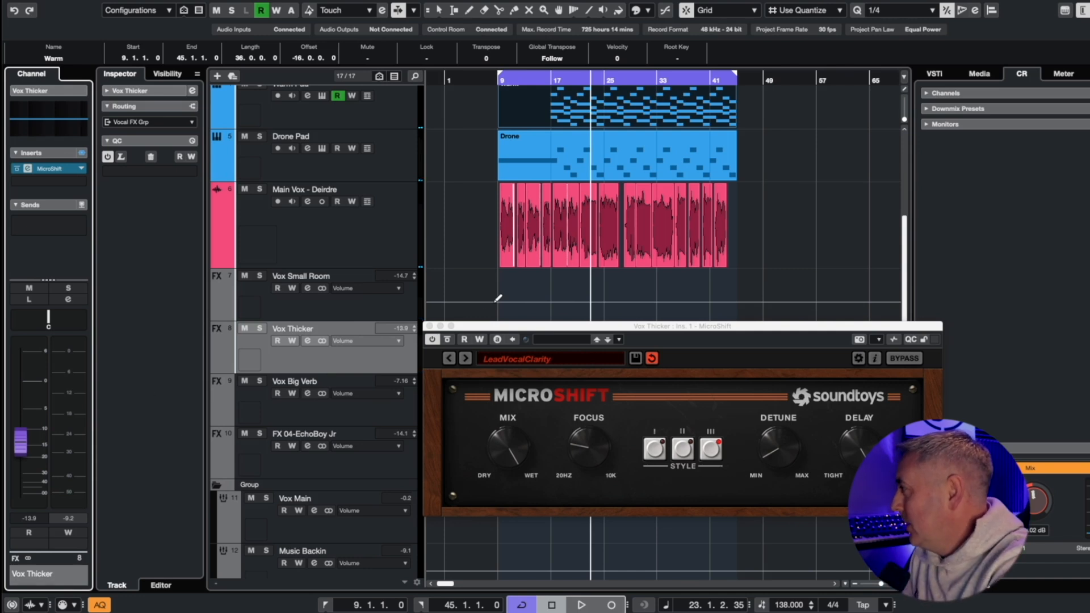
left_click(429, 326)
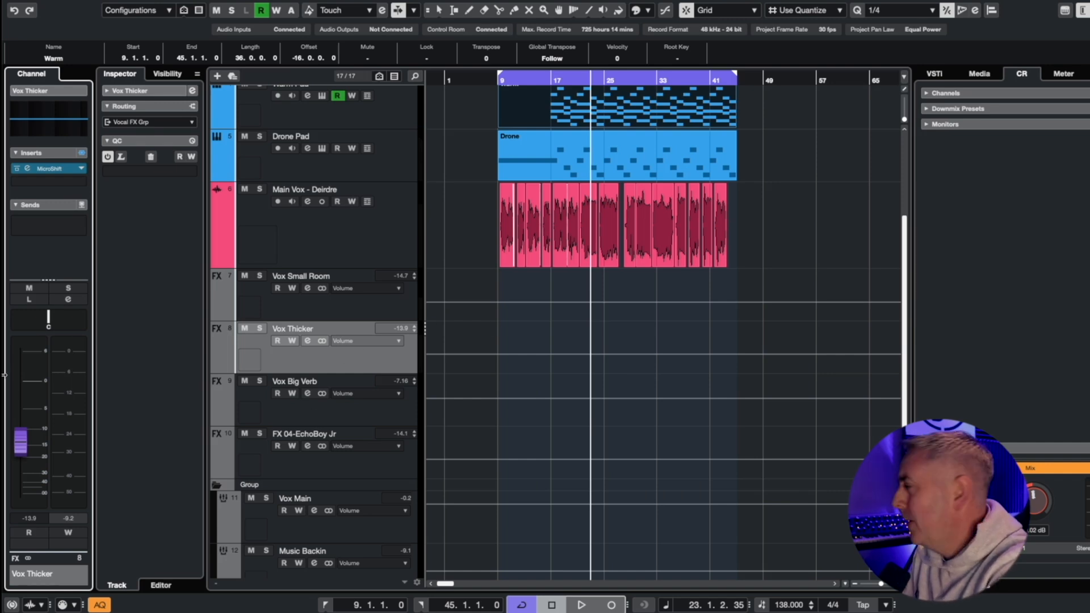
key("space")
left_click(366, 403)
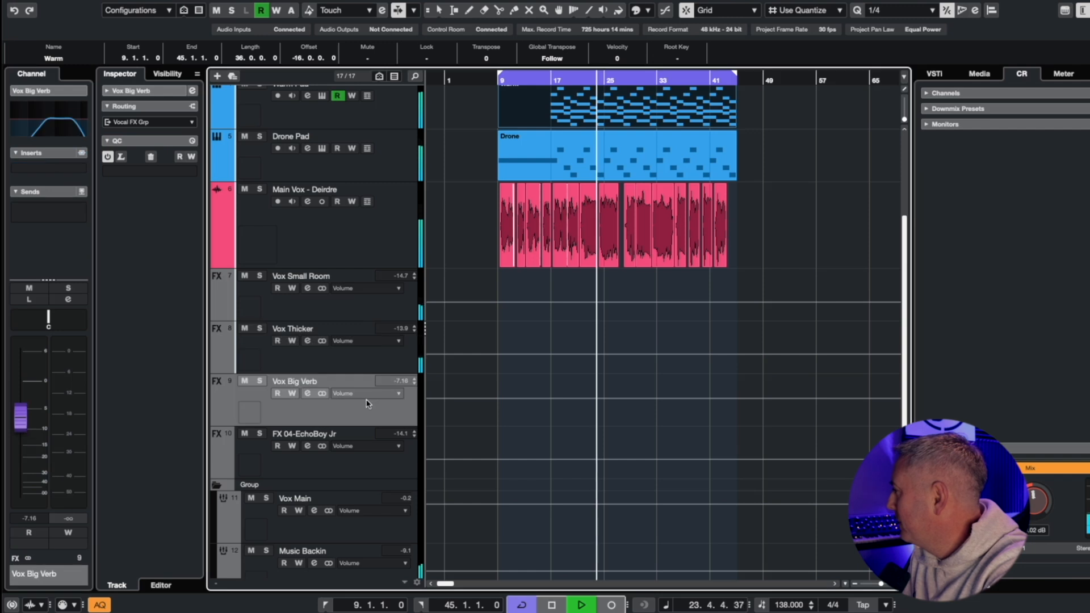
left_click(366, 364)
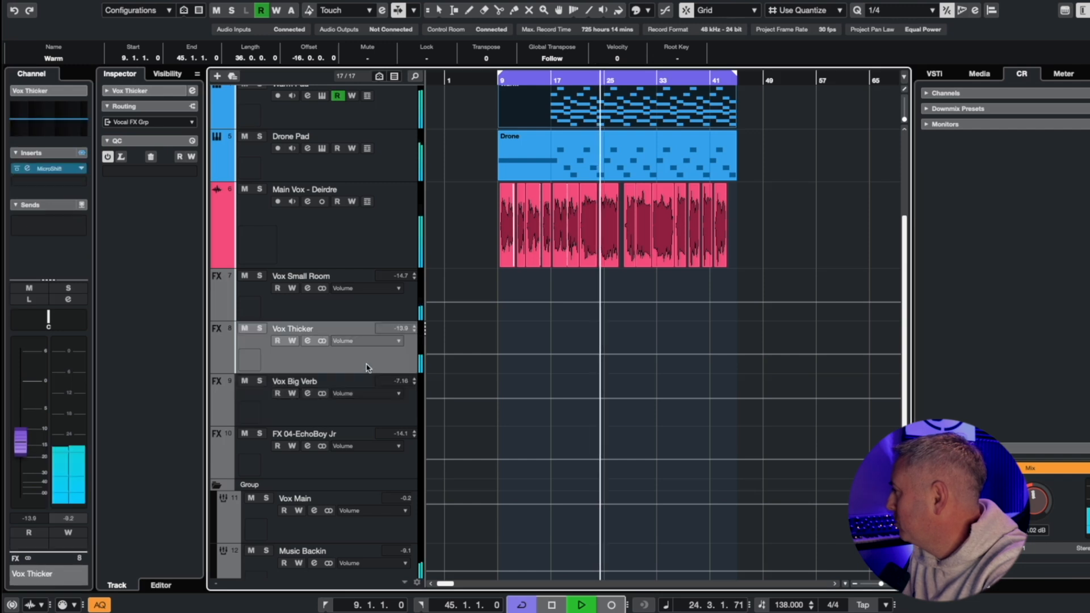
Step: Insert ValhallaVintageVerb on the Vox Big Verb track
left_click(352, 419)
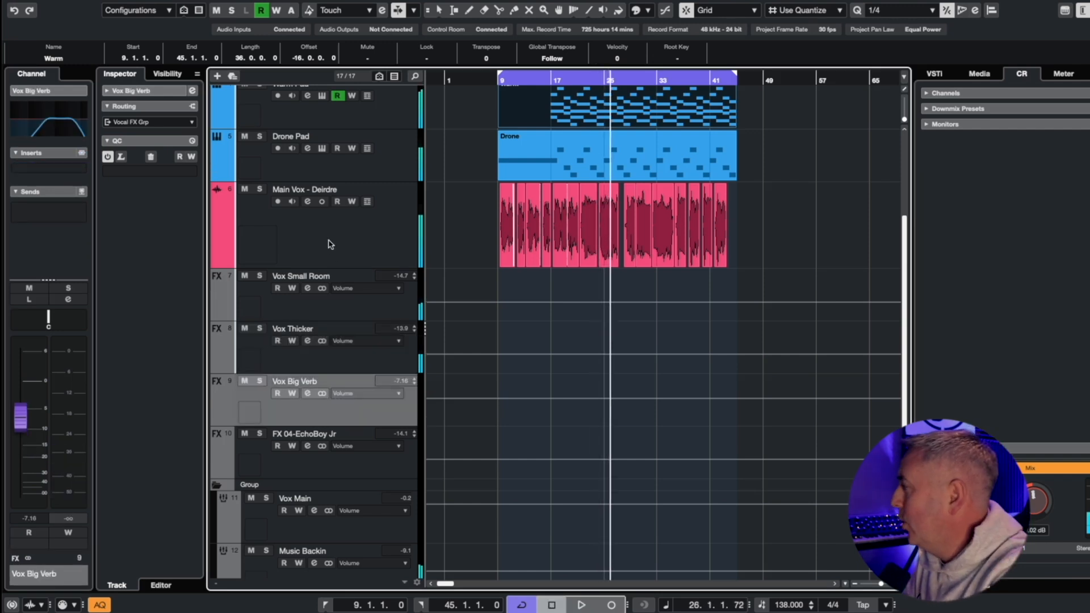
left_click(57, 166)
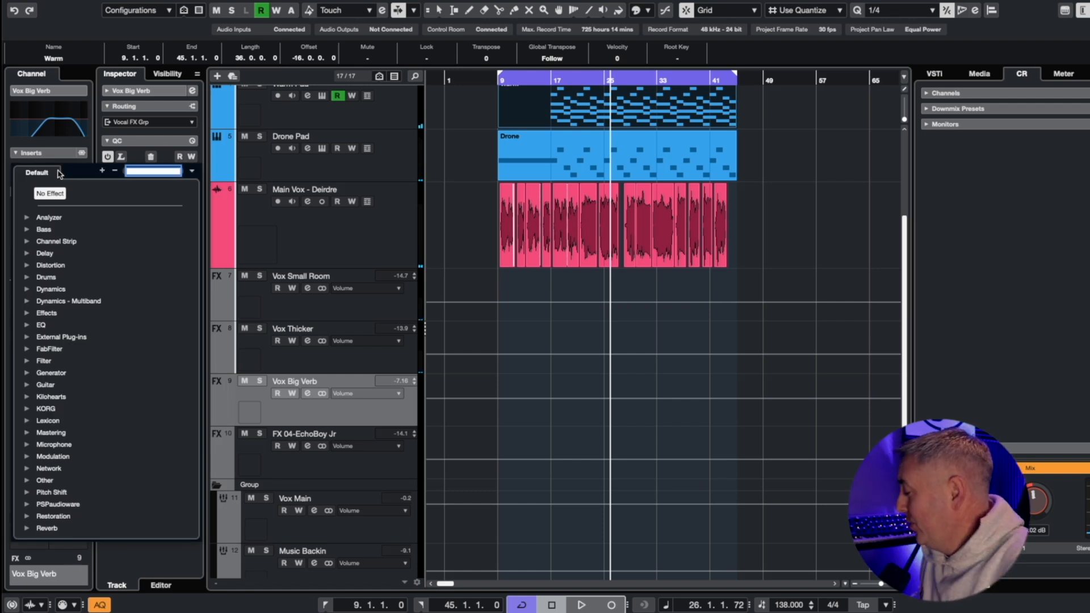
type("val")
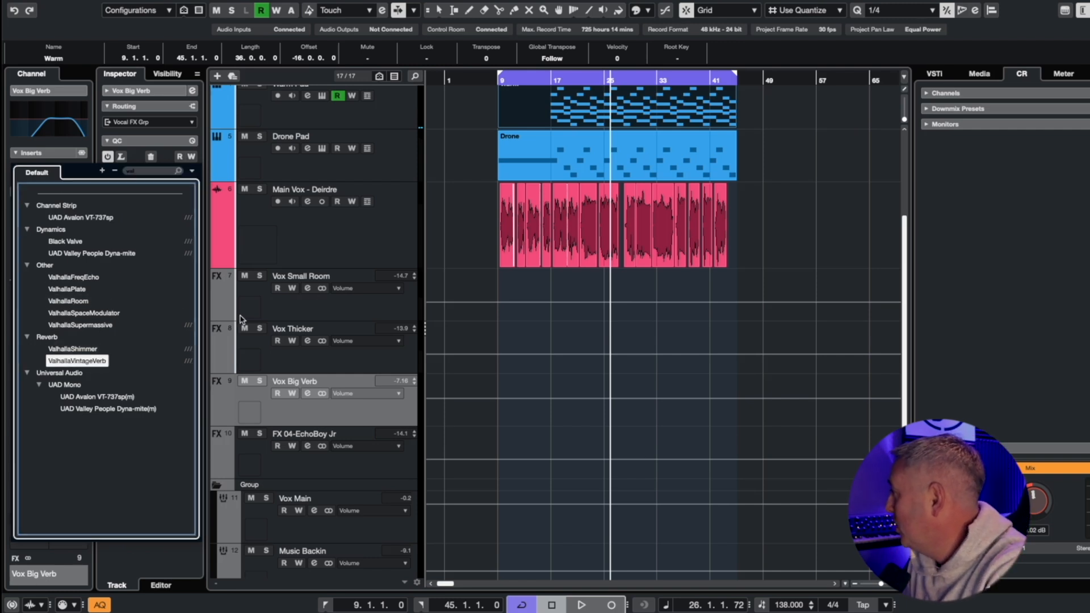
key("Return")
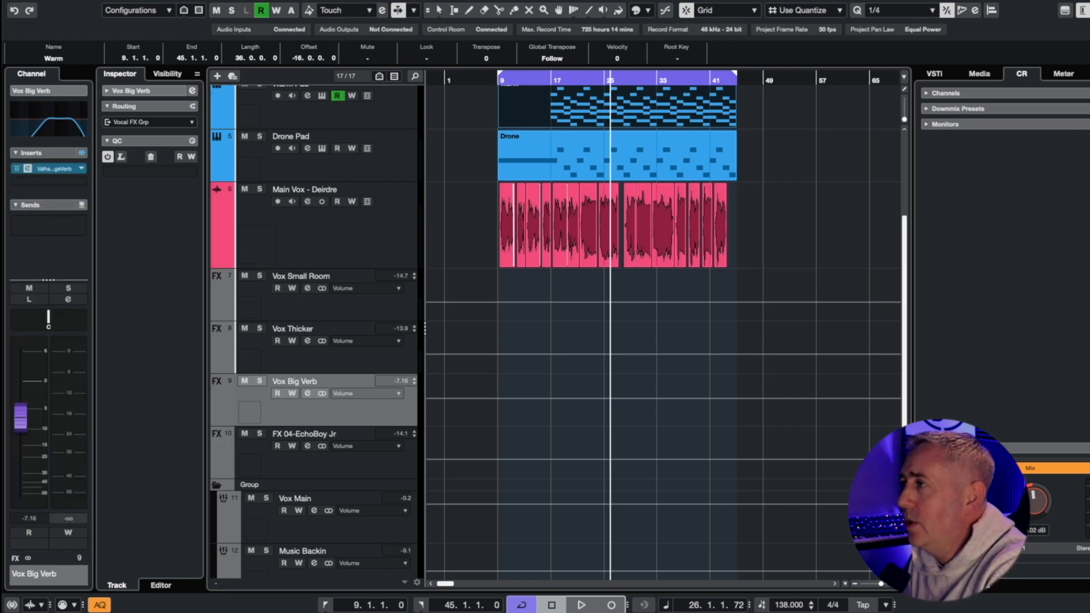
left_click_drag(782, 163, 391, 154)
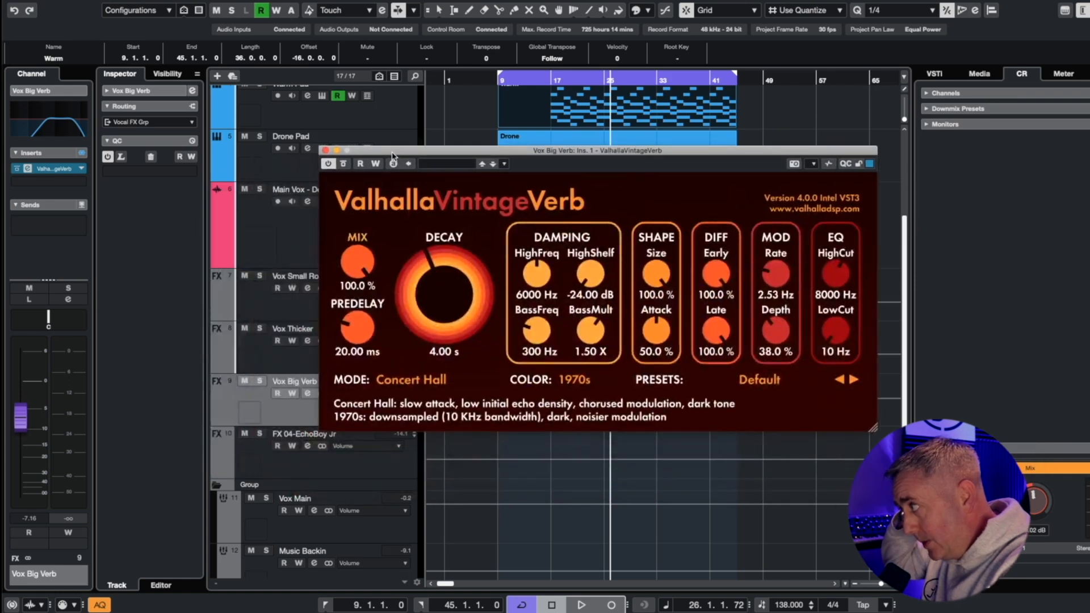
Step: Load the SP-Amazing Vocal designer preset in ValhallaVintageVerb and move its window clear of the vocal clips
left_click(735, 376)
mouse_move(819, 349)
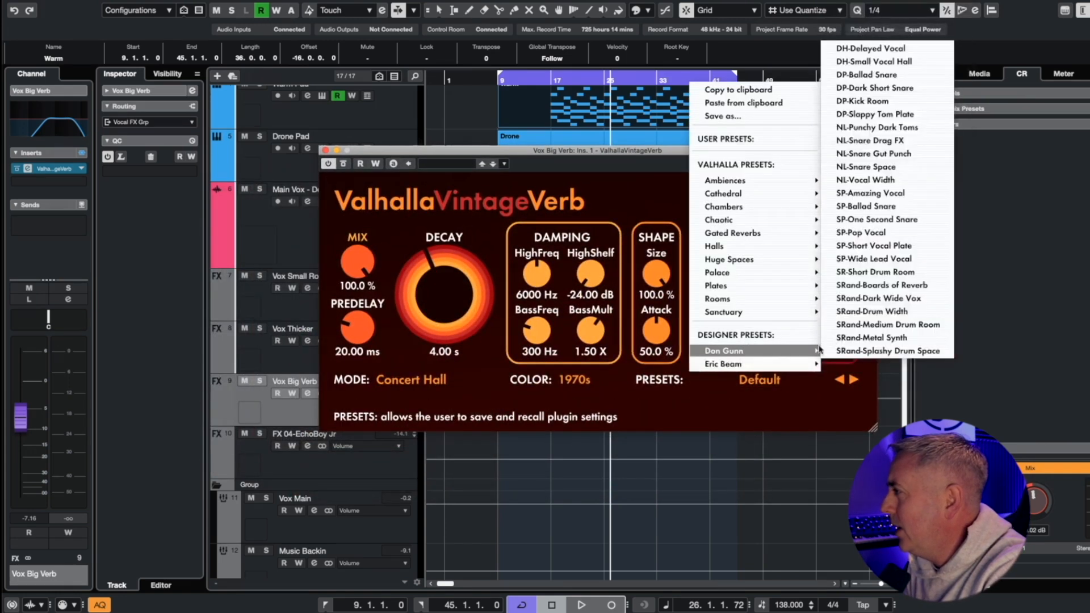
left_click(870, 193)
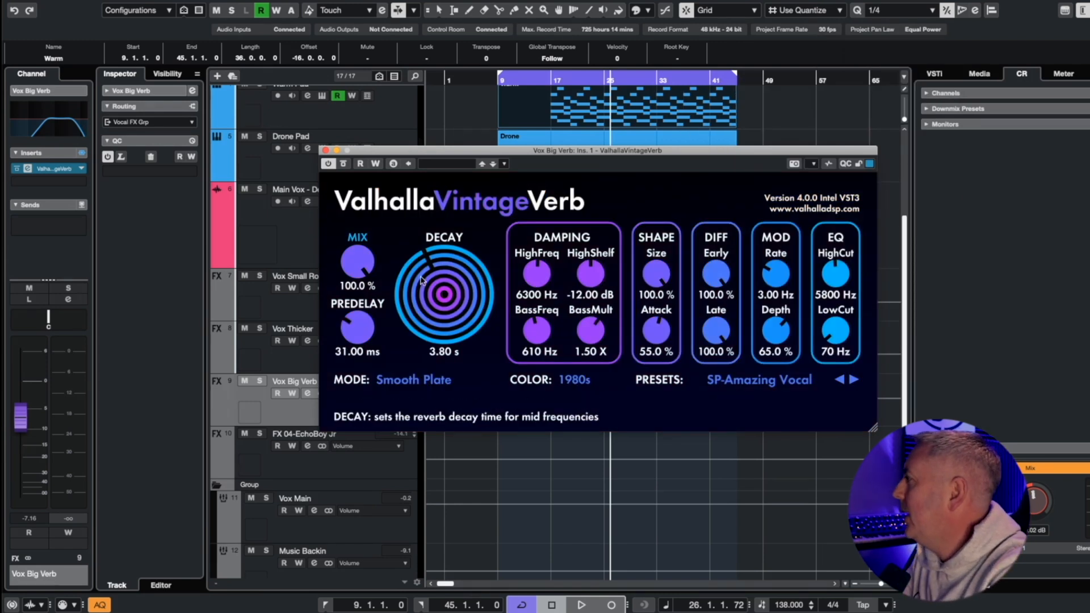
left_click_drag(460, 154, 482, 328)
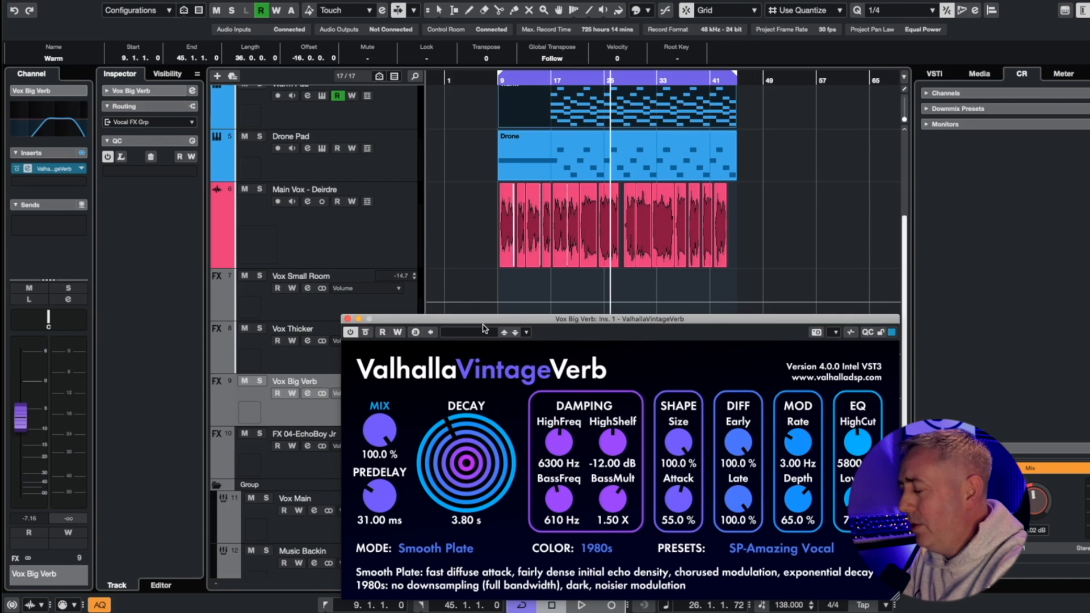
Step: Start playback and match the main vocal's Vox Thicker send to the pre/post-fader mode of its Vox Small Room send
key("space")
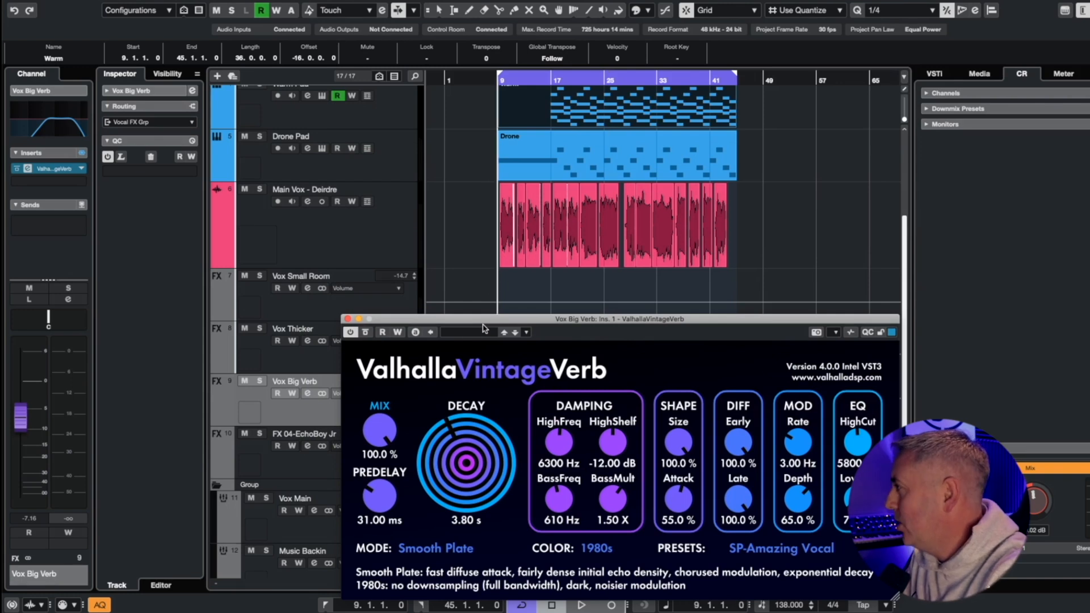
key("space")
left_click(334, 246)
left_click_drag(438, 319, 607, 196)
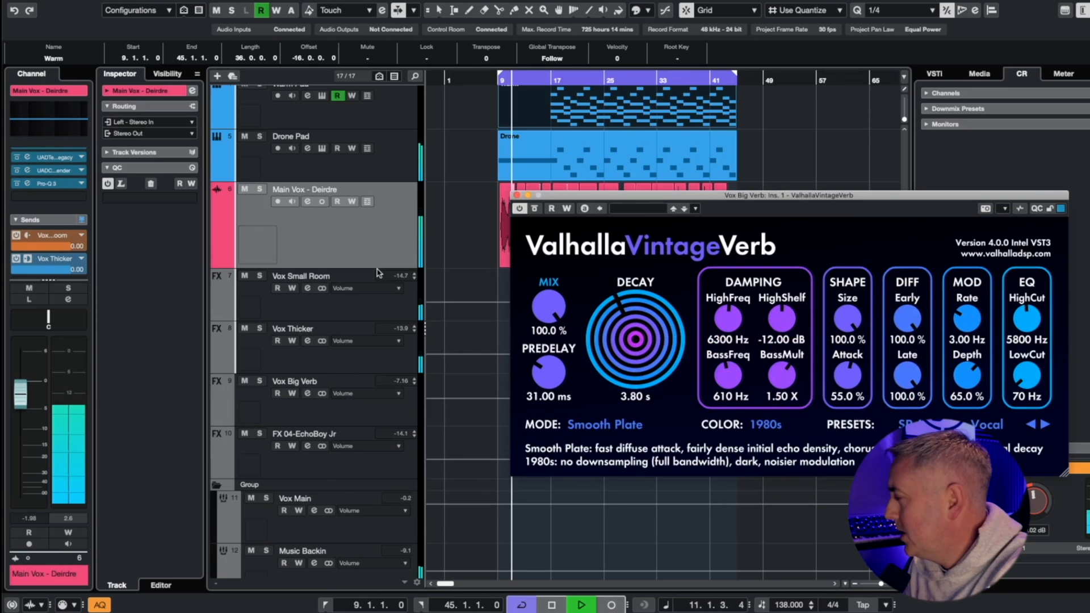
scroll(13, 233, "down", 1)
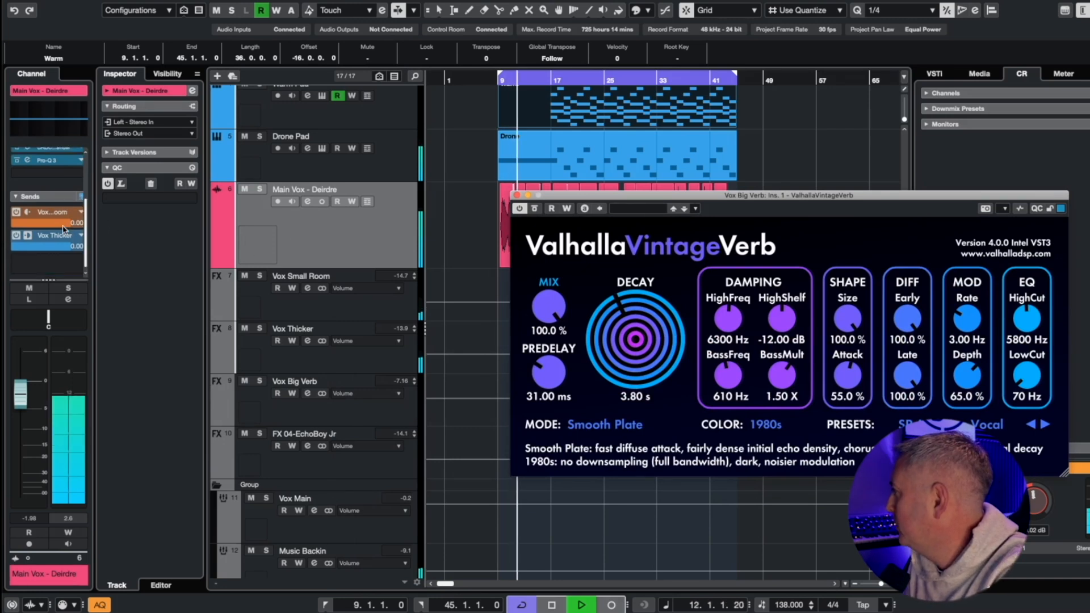
left_click(16, 234)
Step: Add a send from the main vocal track to Vox Big Verb, activate it and play from the start
left_click(54, 235)
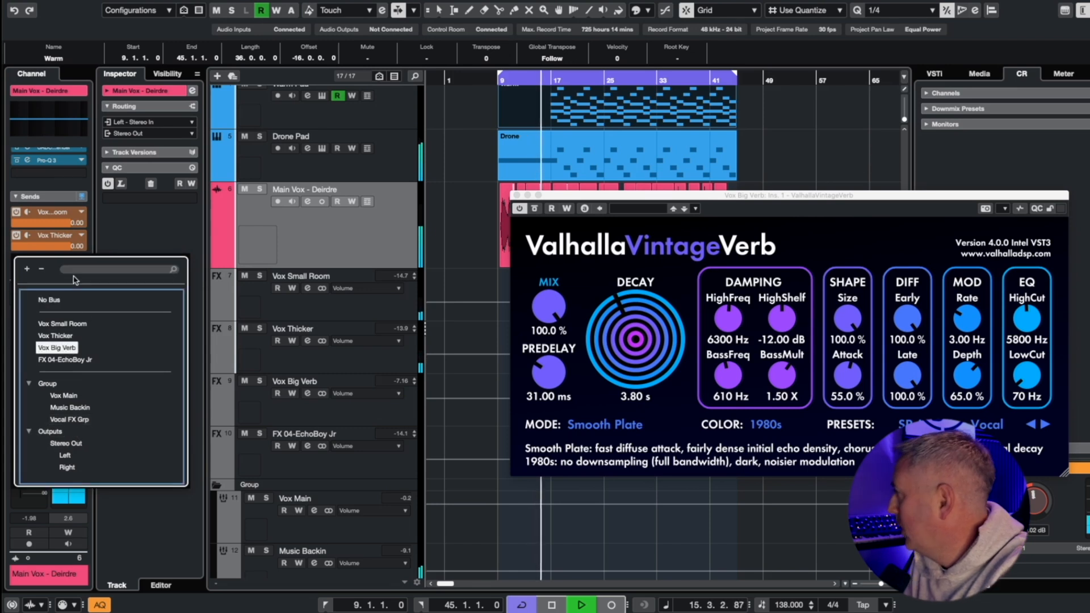
key("Return")
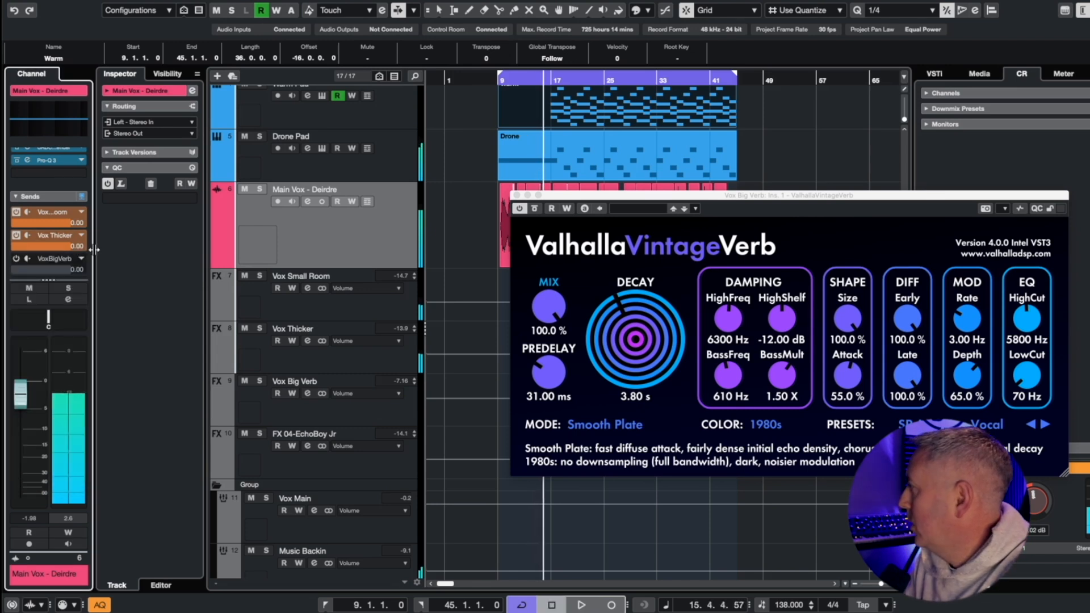
left_click(17, 258)
key("space")
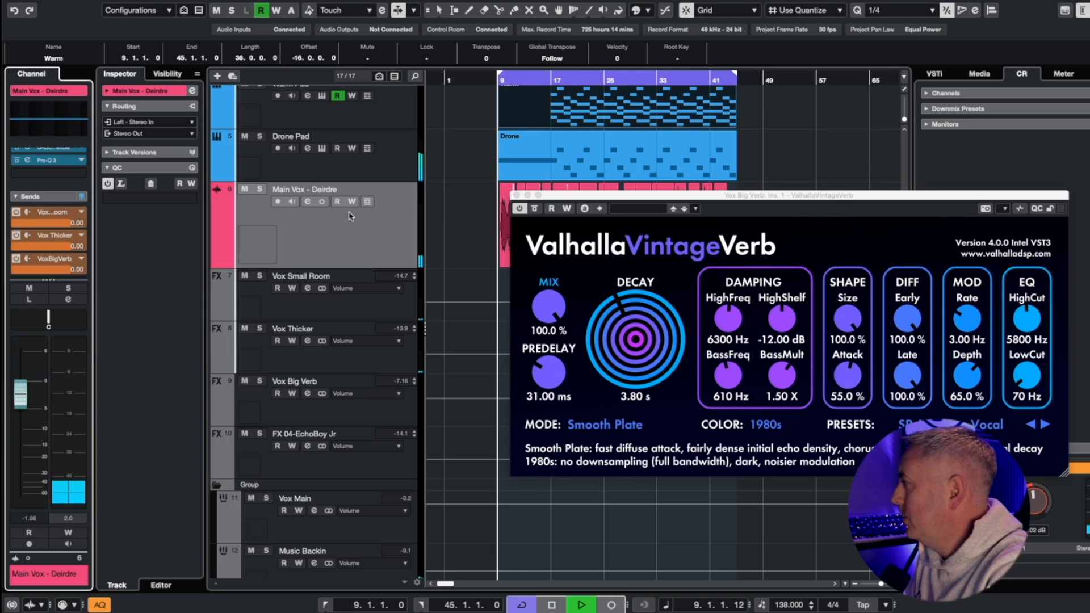
Step: Raise the Decay of ValhallaVintageVerb on the Vox Big Verb track to 9.80 s
left_click(374, 415)
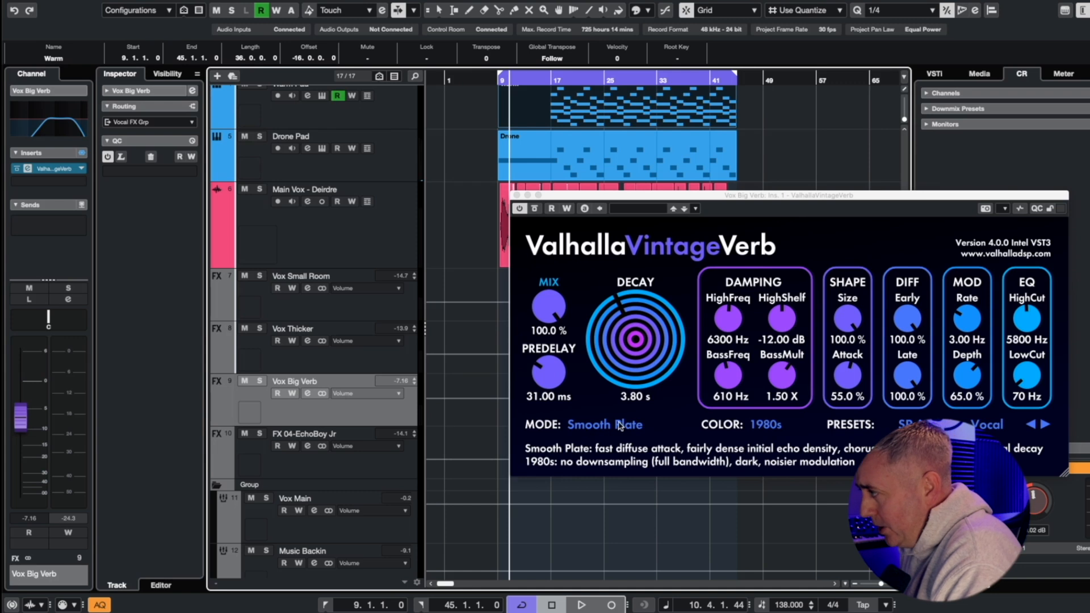
left_click_drag(716, 197, 678, 275)
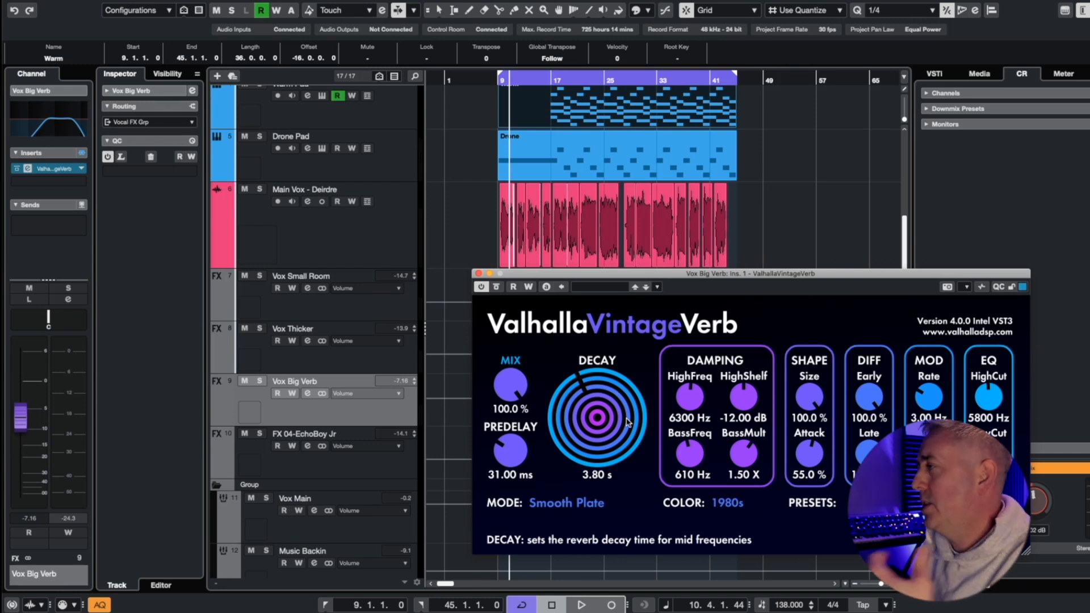
left_click_drag(627, 421, 591, 418)
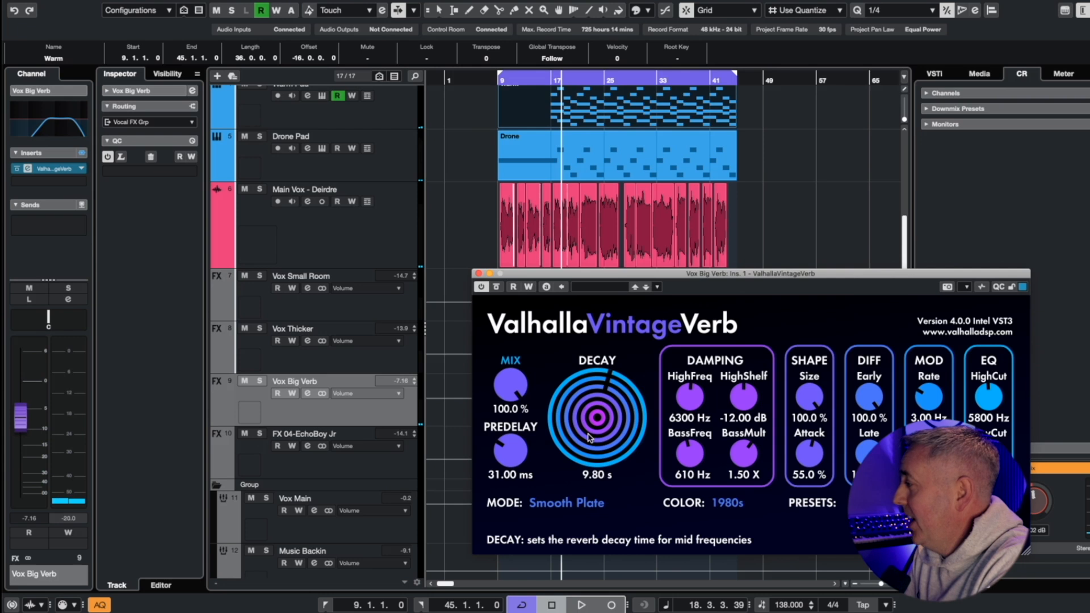
Step: Audition the long reverb from the start and from bar 29, and close the ValhallaVintageVerb window
key("space")
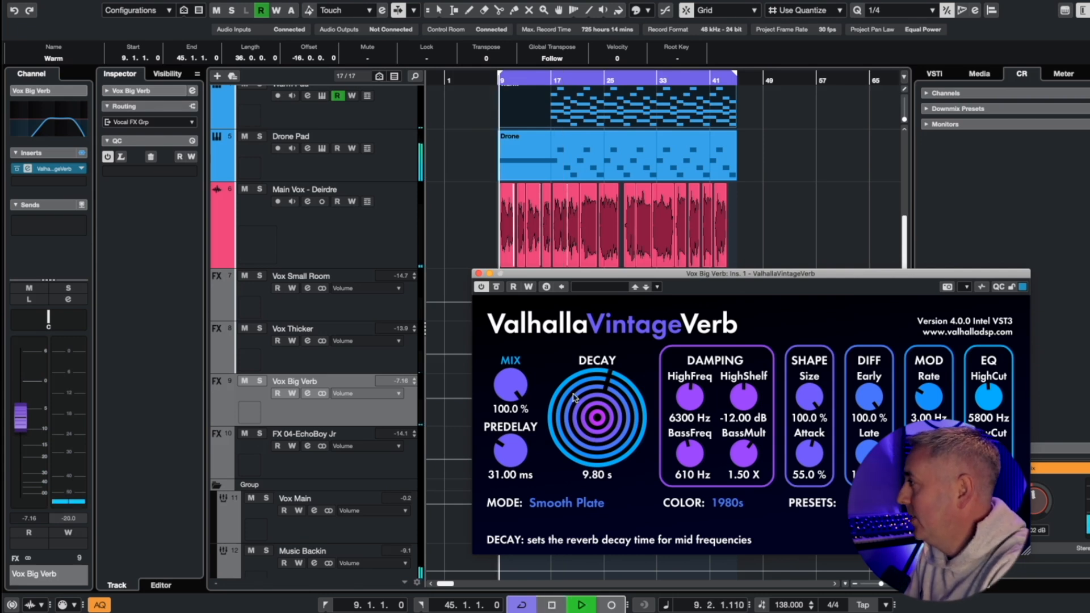
key("space")
left_click(634, 82)
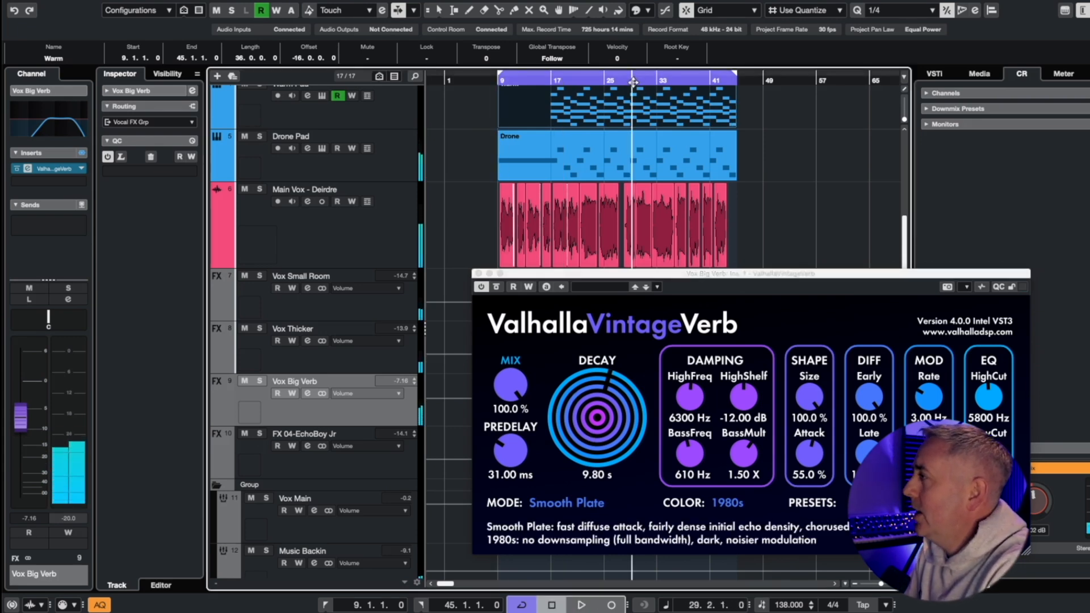
key("space")
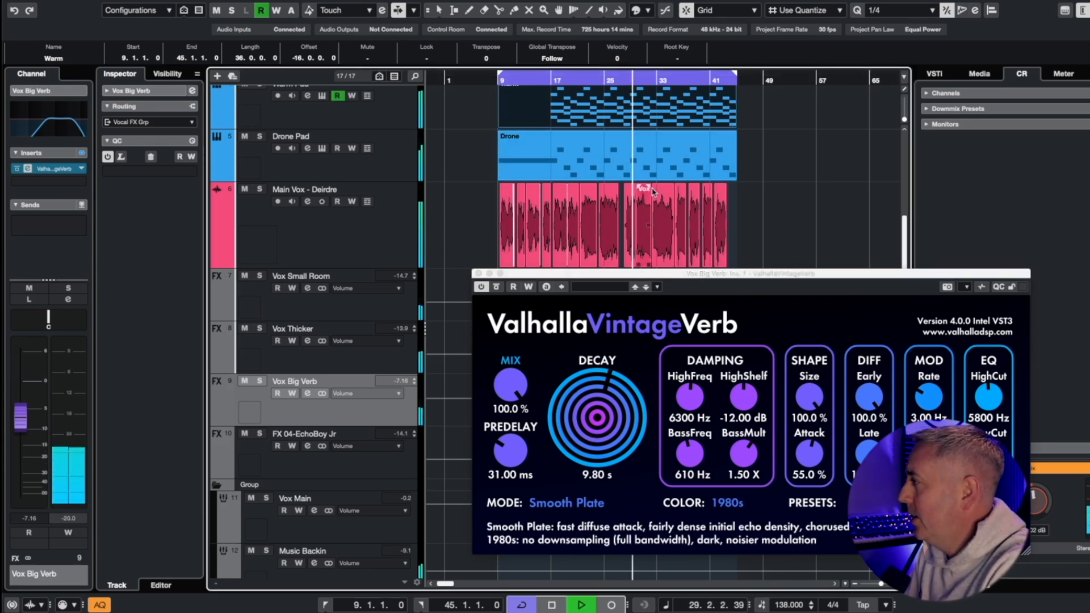
left_click(477, 274)
key("h")
key("h")
key("h")
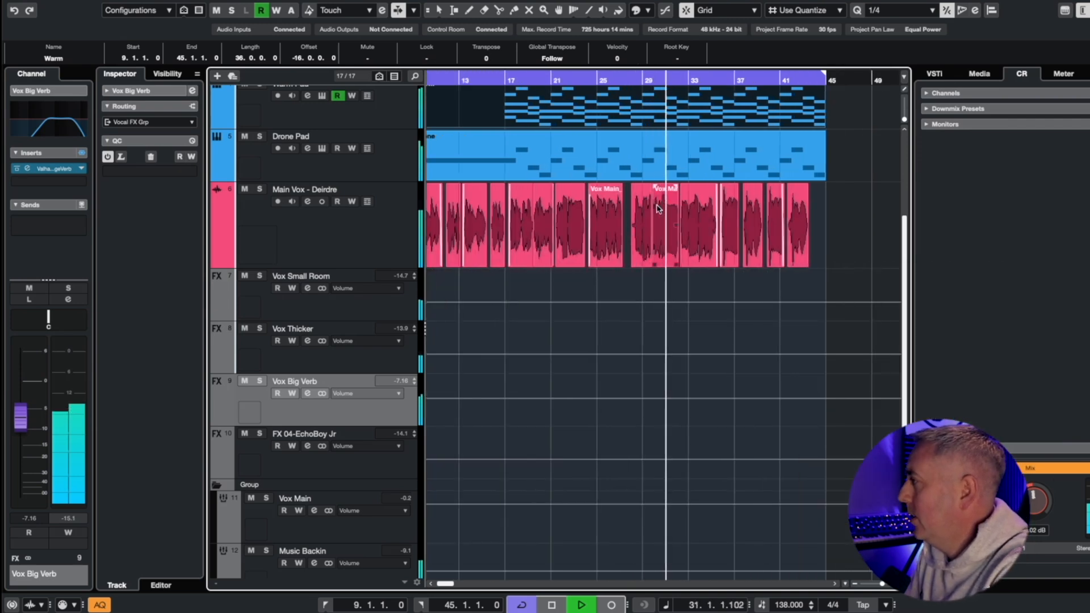
key("space")
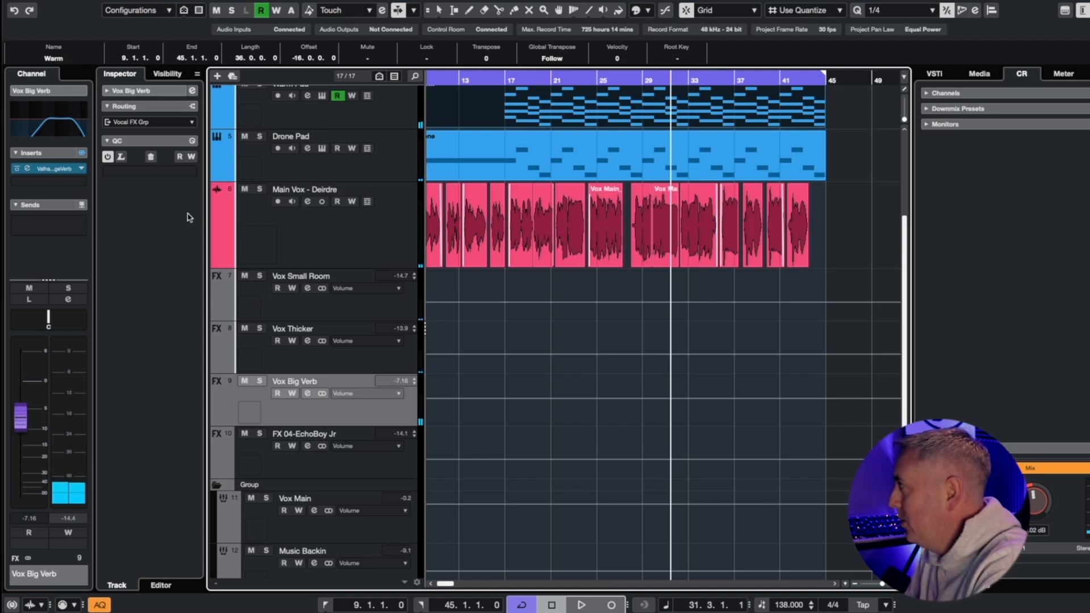
Step: In the Vox Big Verb channel equalizer, set the low band to about 589 Hz at -1.0 dB and disable the high band
left_click(307, 394)
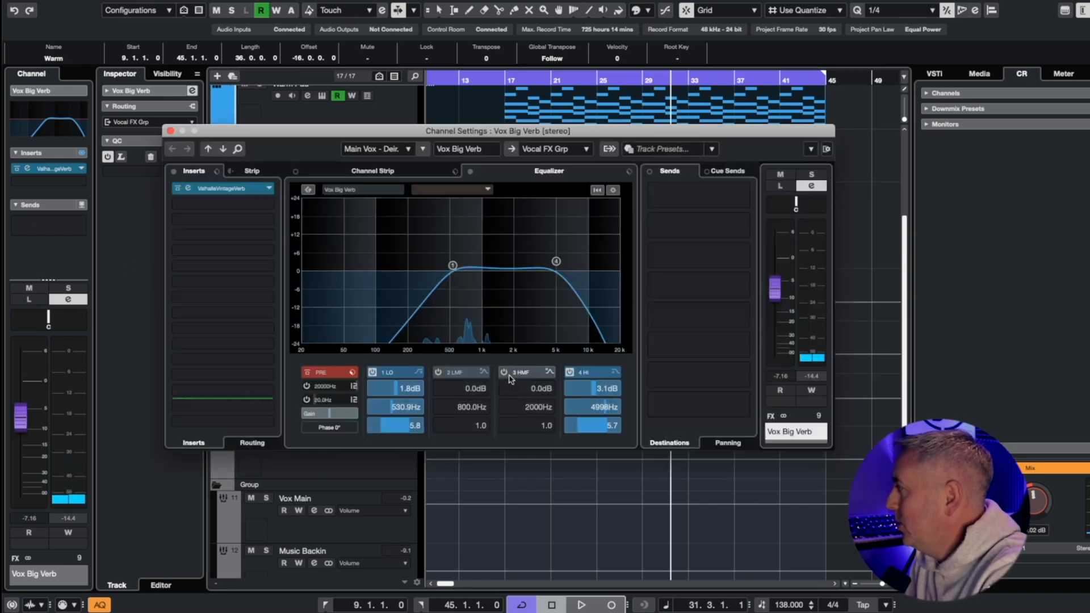
mouse_move(452, 265)
left_mouse_down()
mouse_move(417, 270)
mouse_move(458, 278)
left_mouse_up()
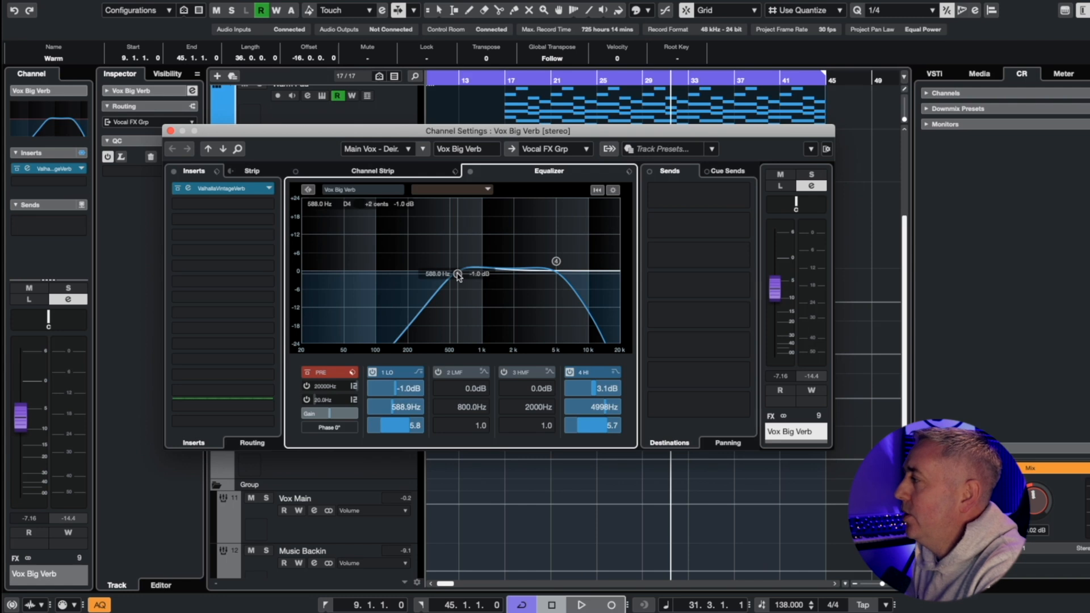
left_click_drag(556, 263, 644, 263)
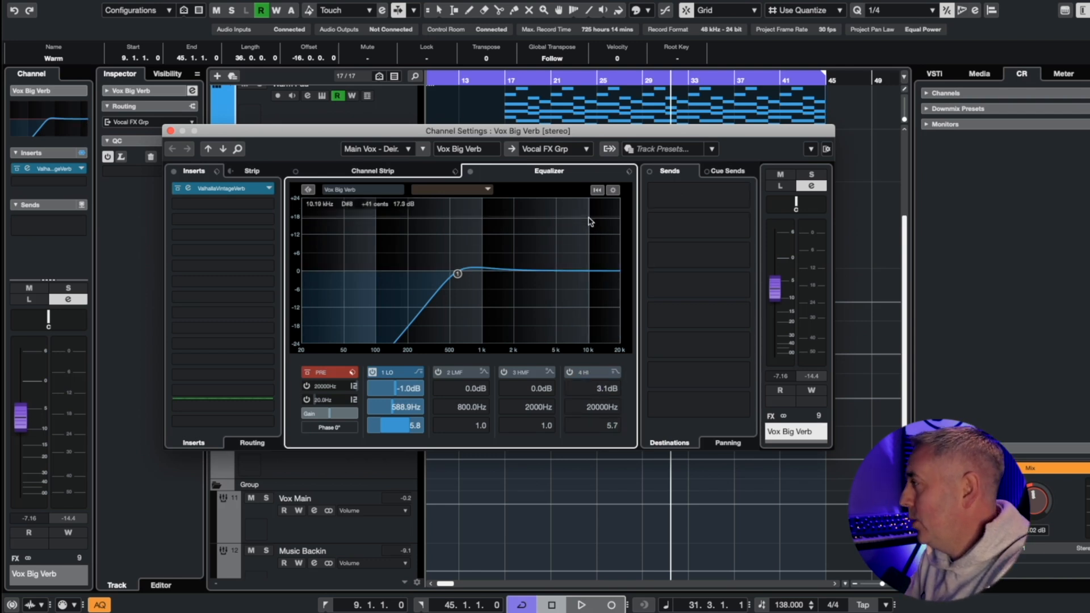
Step: During playback, enable the Vox Big Verb equalizer's high band at about 2789 Hz and 2.4 dB, and raise the channel level to -4.61 dB
left_click_drag(598, 136, 633, 334)
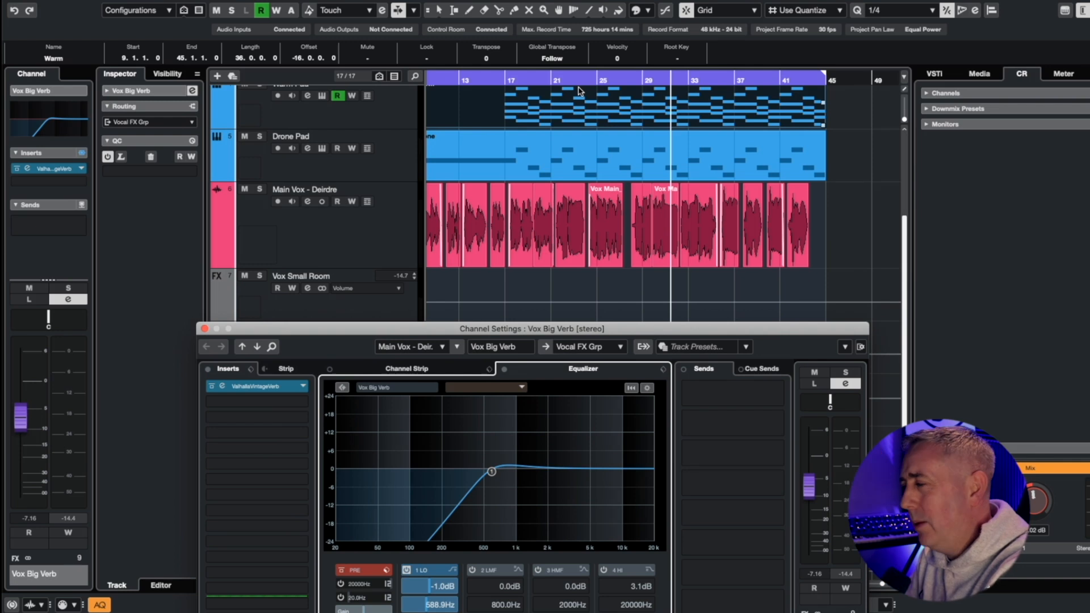
key("space")
left_click_drag(592, 329, 583, 213)
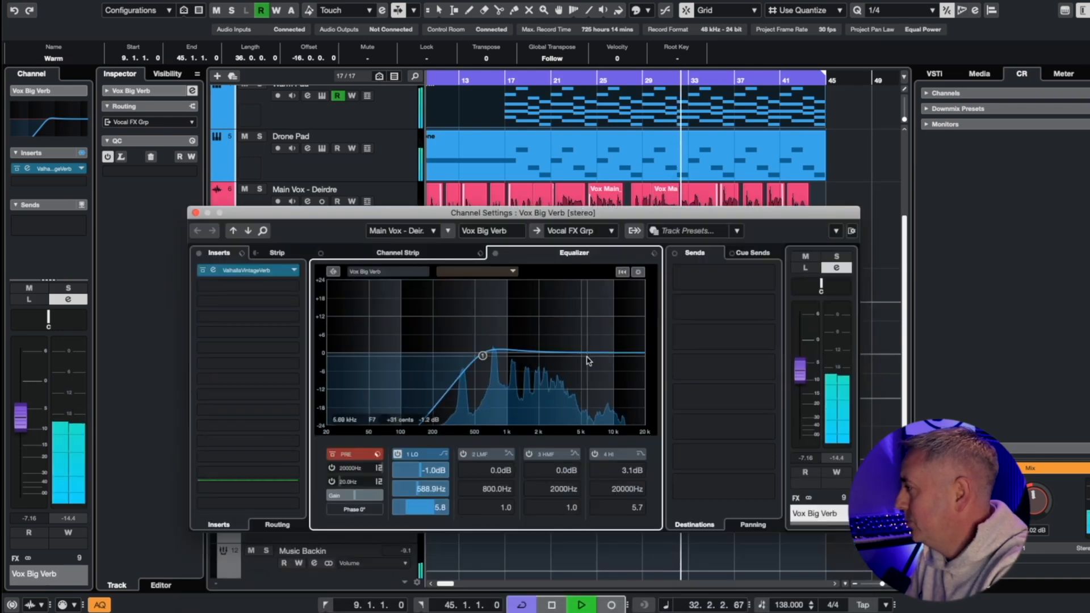
left_click(595, 454)
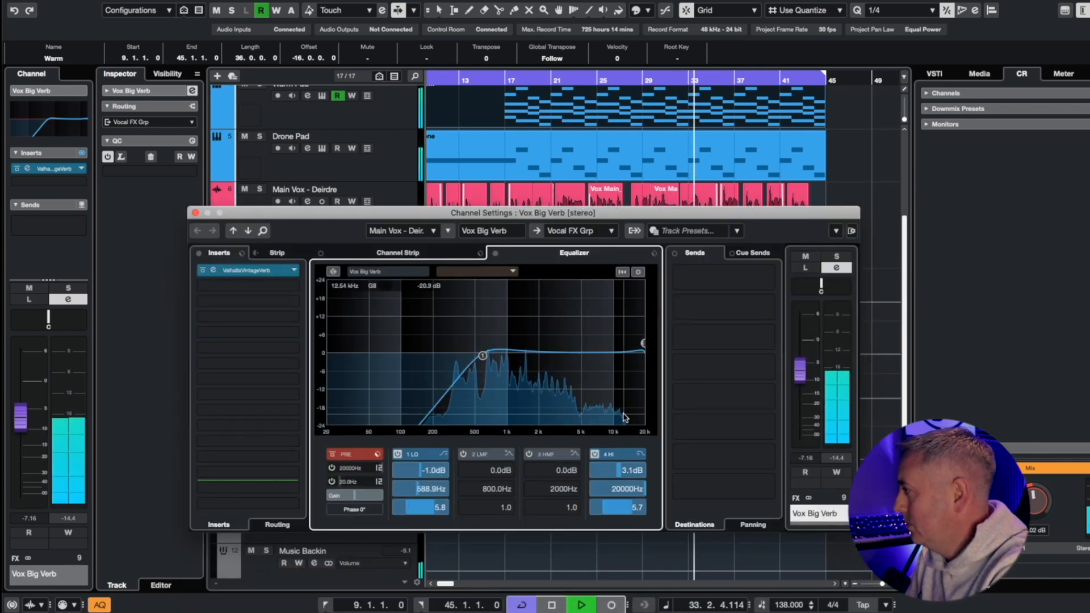
left_click_drag(640, 491, 557, 498)
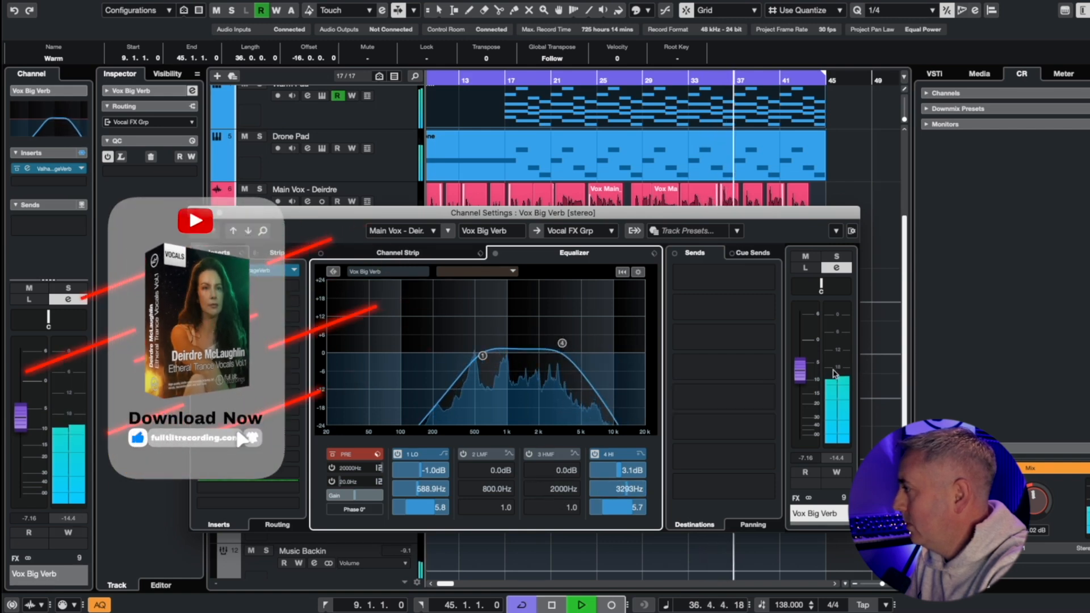
mouse_move(563, 343)
left_click_drag(563, 343, 554, 346)
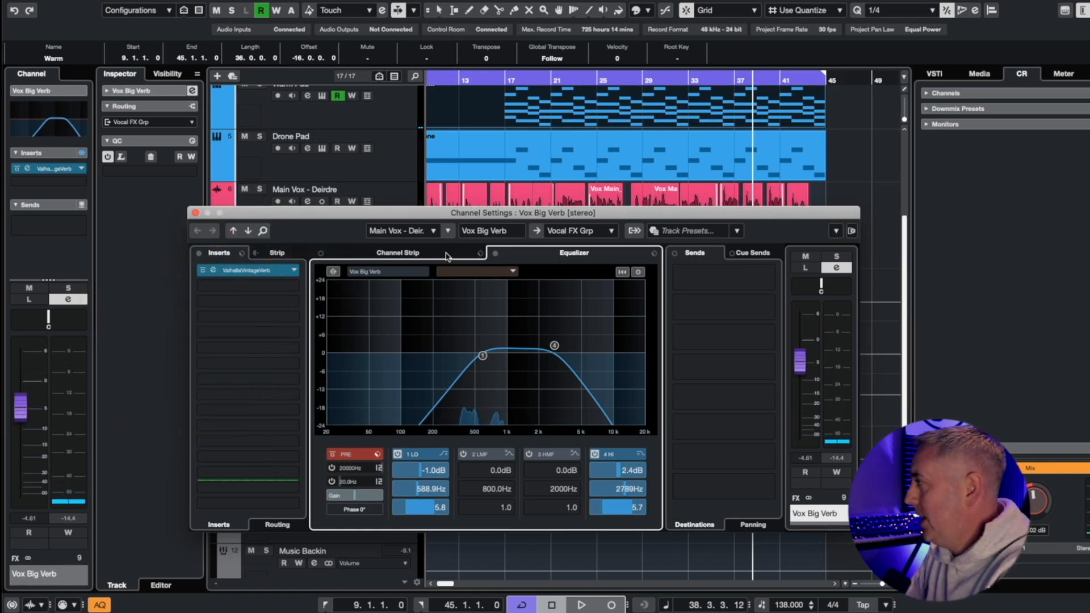
left_click(195, 213)
Step: Play the project from the start and review the main vocal channel, the Vox Big Verb channel and its ValhallaVintageVerb settings
key("KP_1")
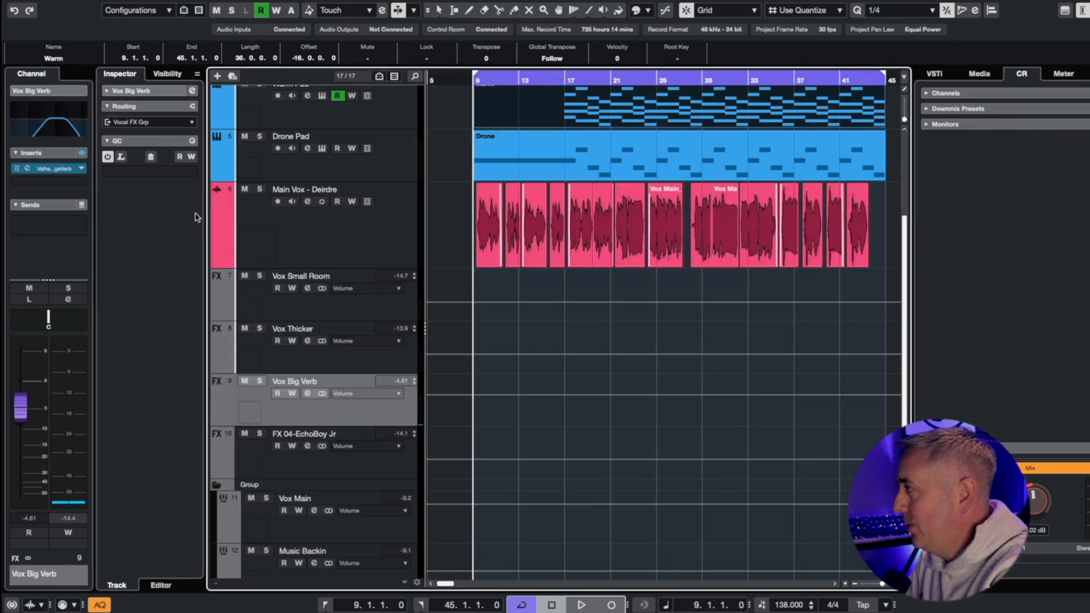
key("space")
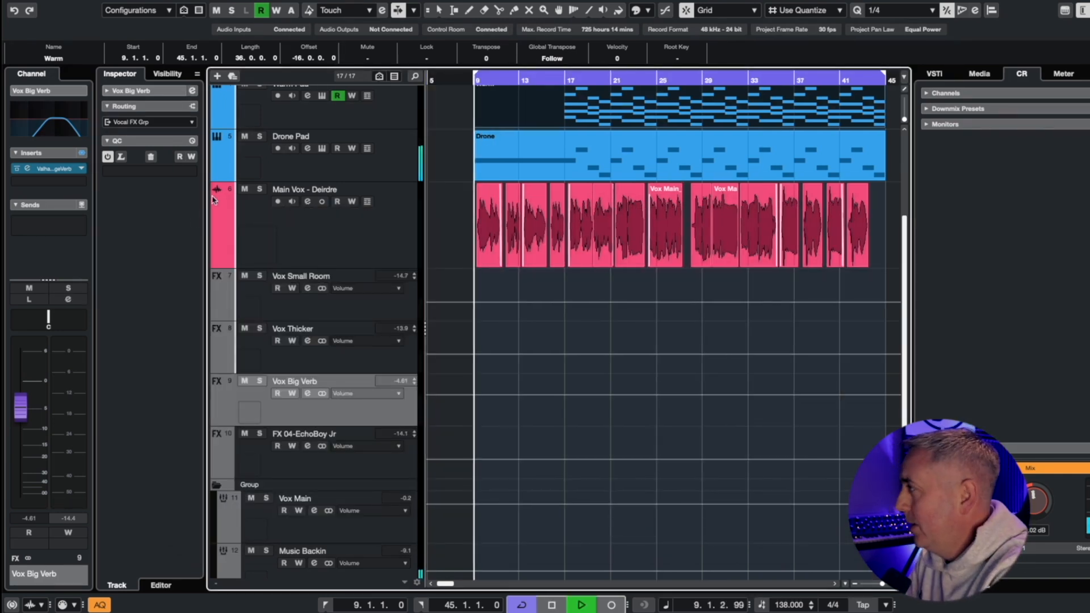
left_click(338, 245)
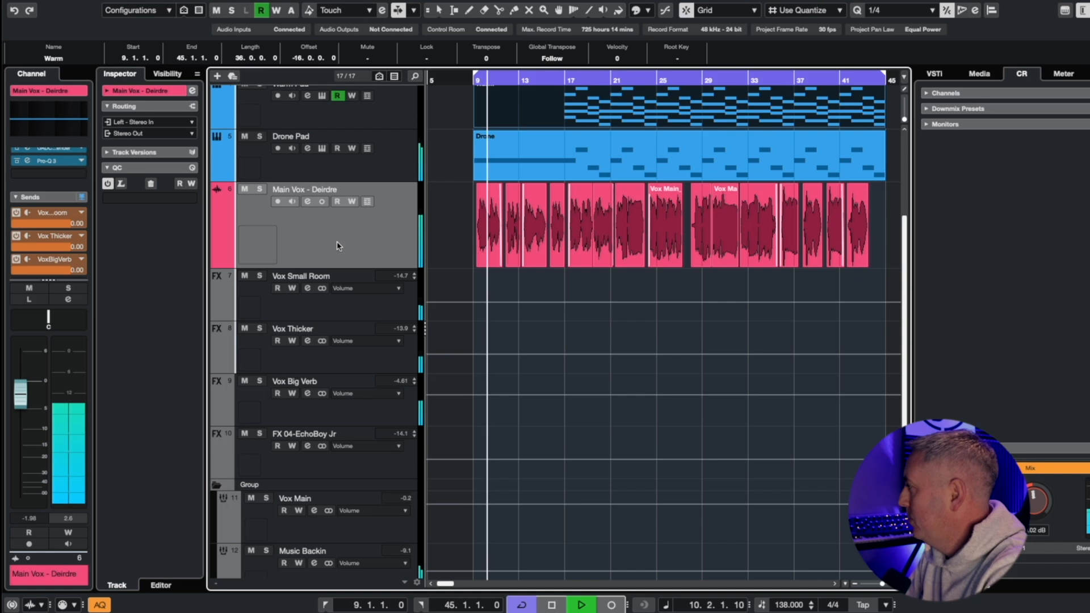
left_click(348, 411)
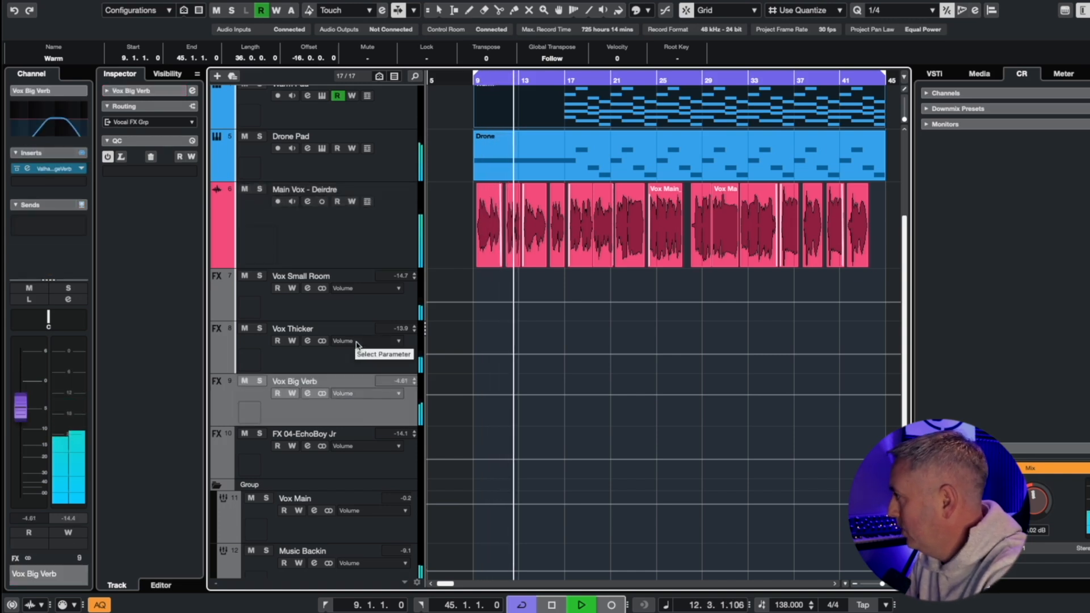
left_click(51, 169)
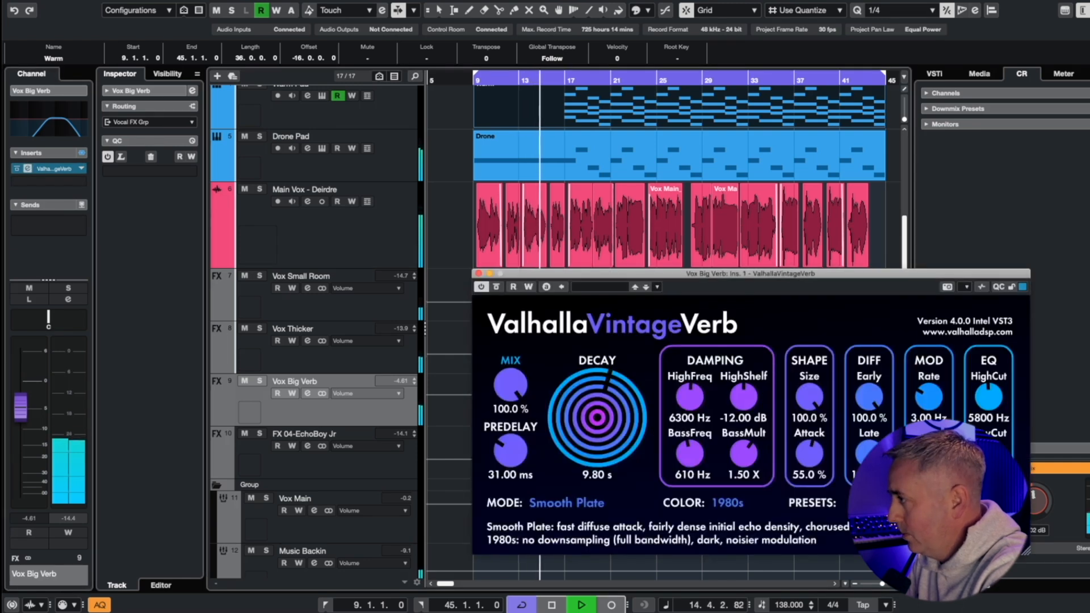
left_click(479, 273)
left_click(334, 239)
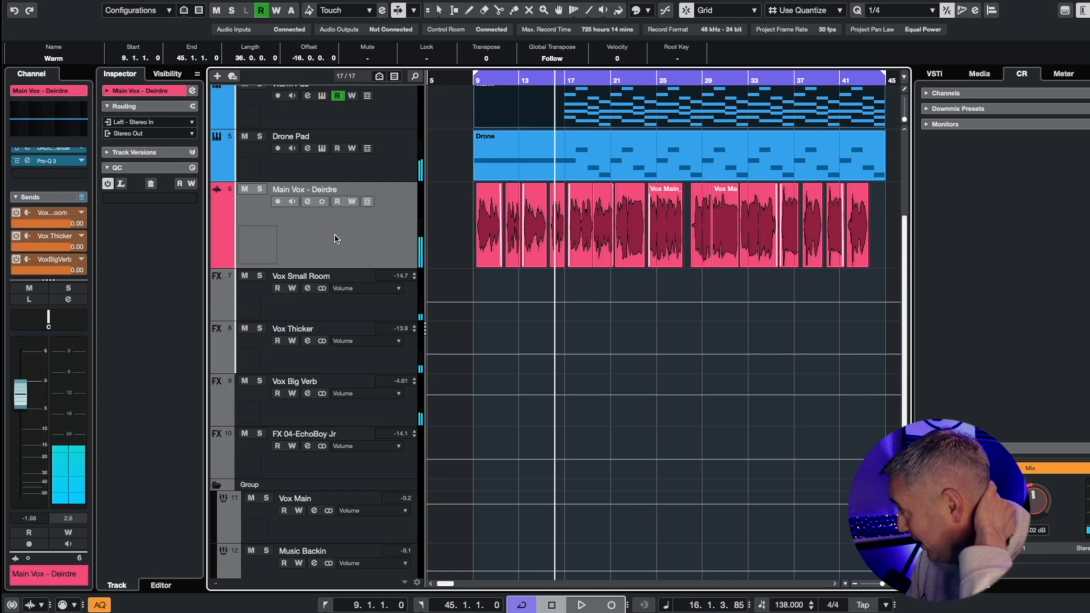
Step: Insert the Pro-C 2 compressor after ValhallaVintageVerb on the Vox Big Verb track and bring its window into view
left_click(363, 415)
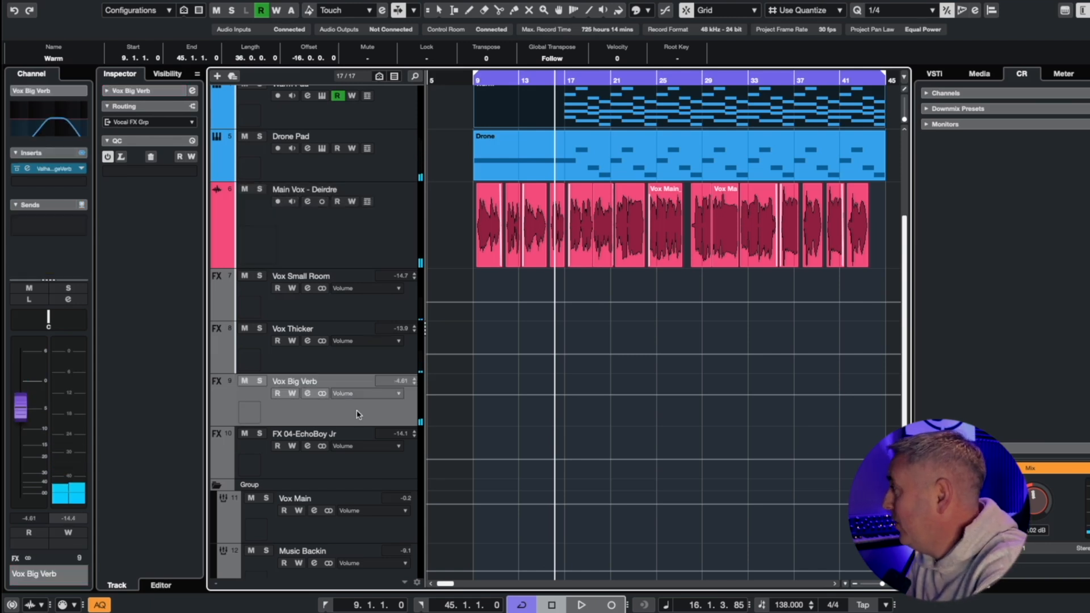
left_click(60, 181)
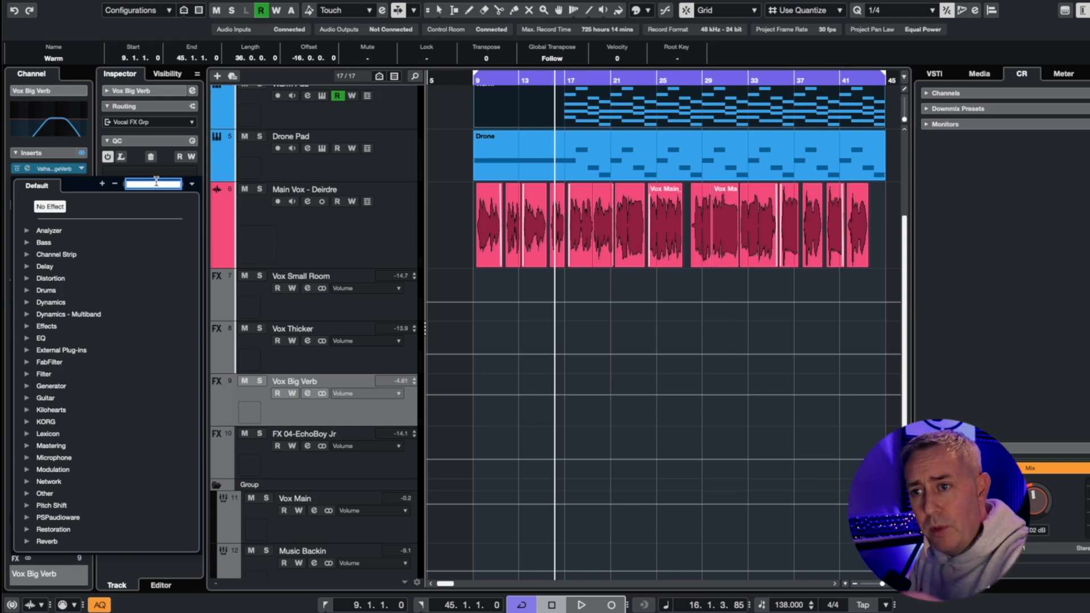
left_click(352, 207)
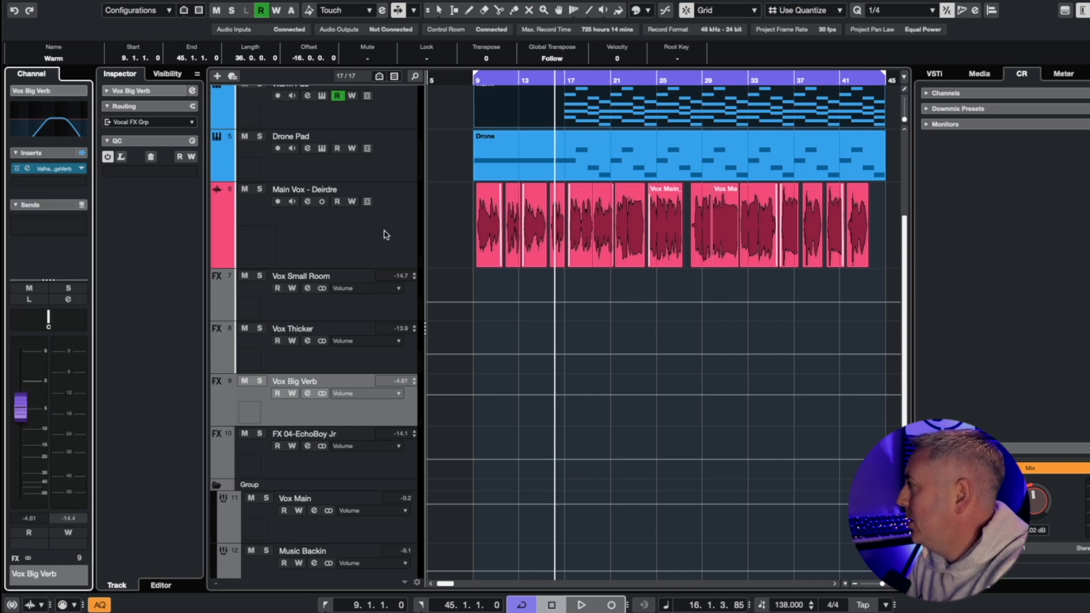
left_click(40, 182)
type("pro")
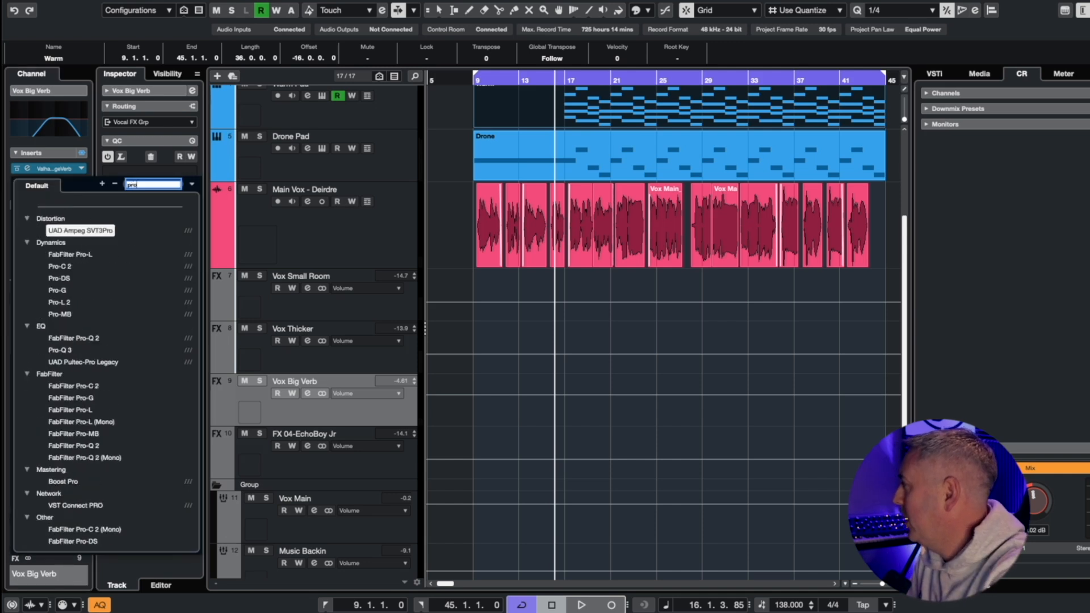
left_click(59, 266)
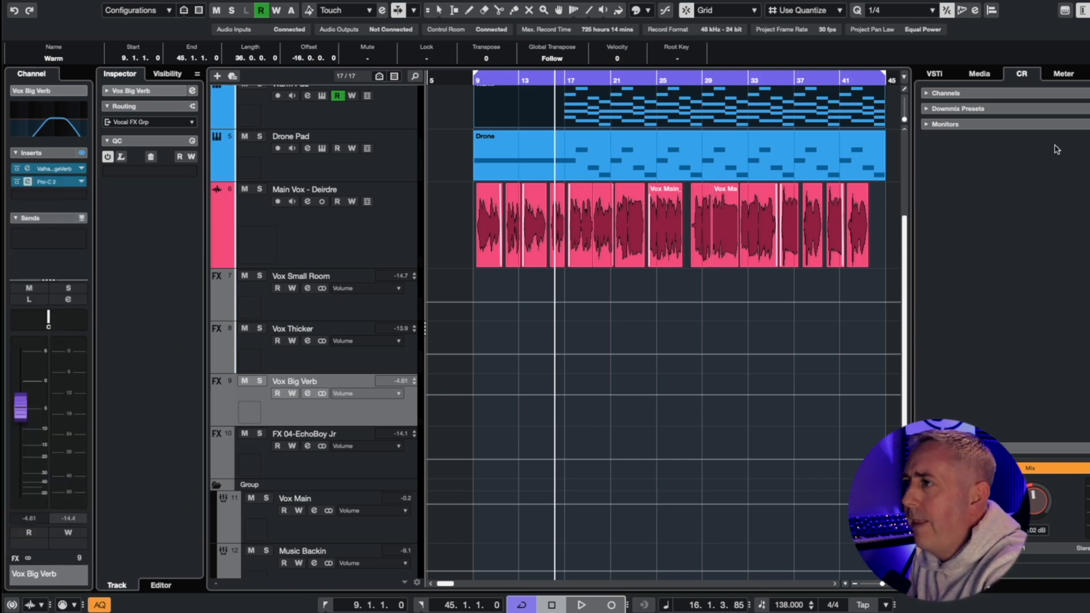
left_click_drag(1089, 126, 567, 151)
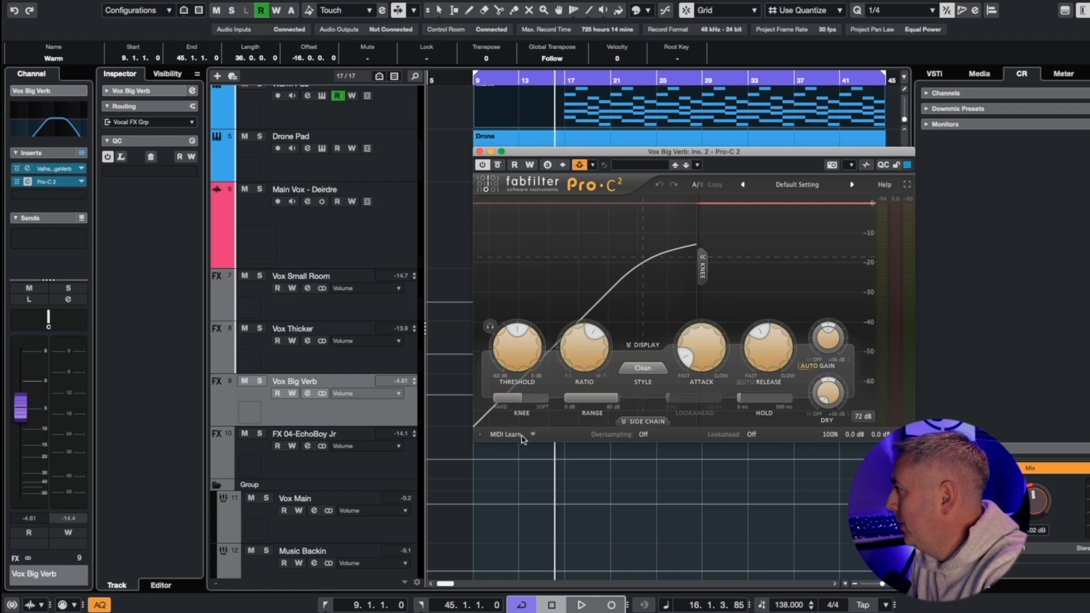
Step: Add an active send from the main vocal track to Pro-C 2's side-chain input and switch Pro-C 2 to its external side chain
left_click(316, 232)
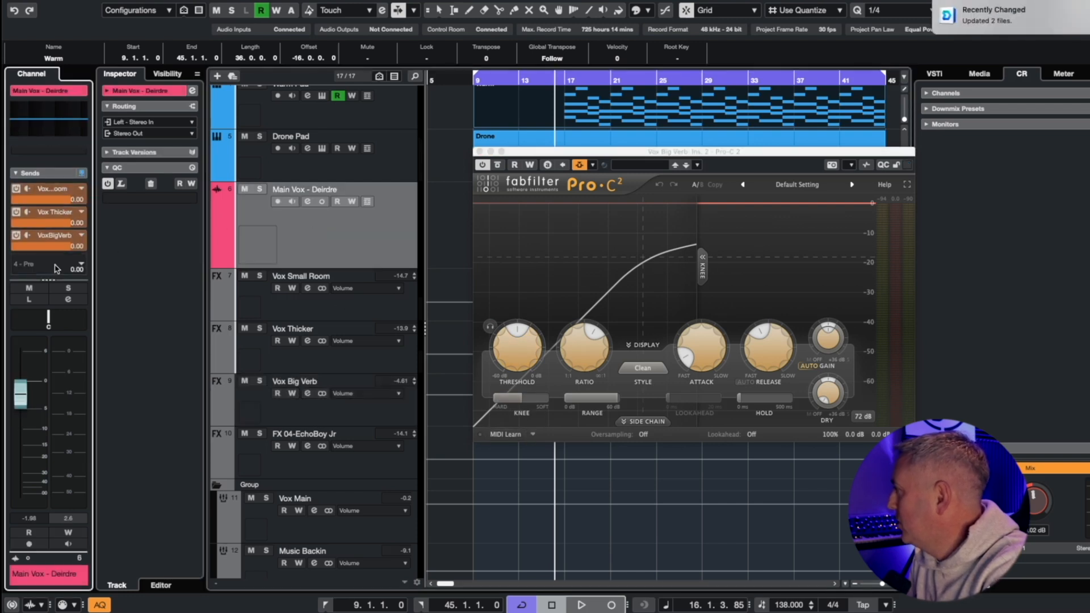
left_click(56, 268)
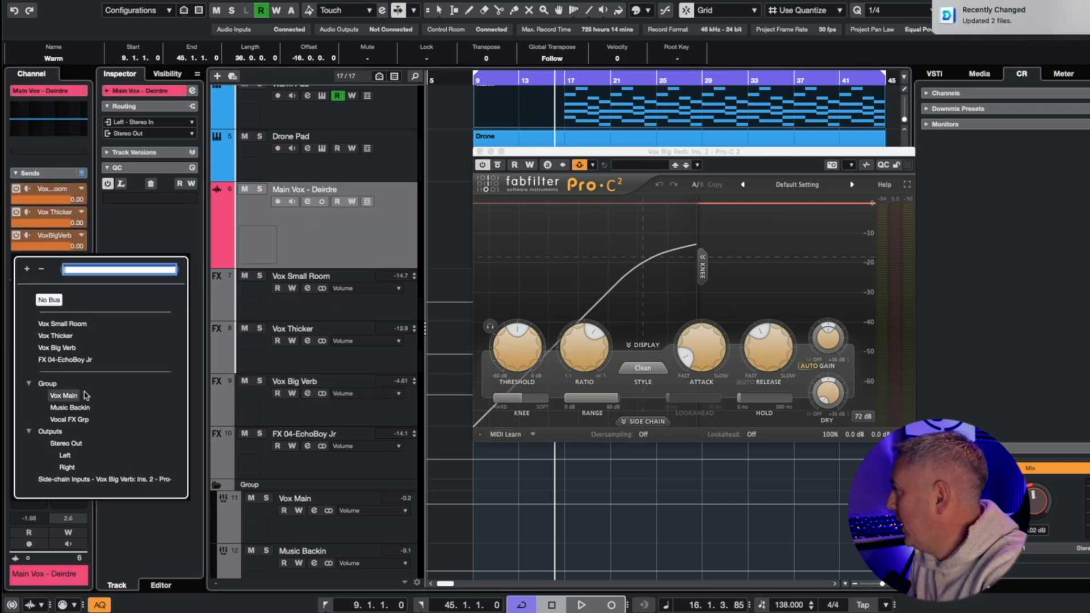
left_click(85, 479)
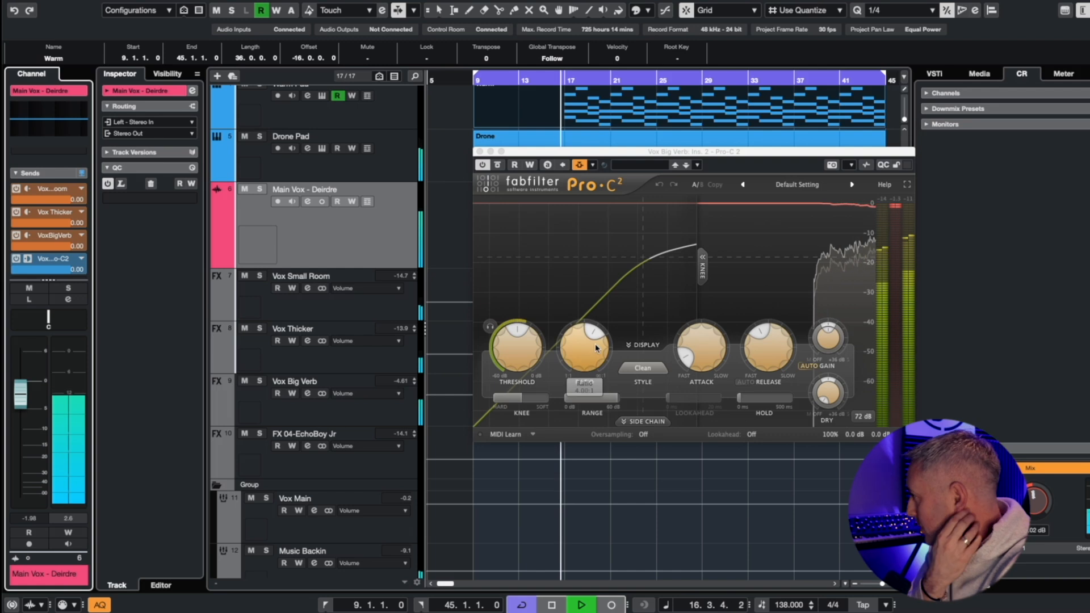
left_click(635, 422)
left_click(635, 423)
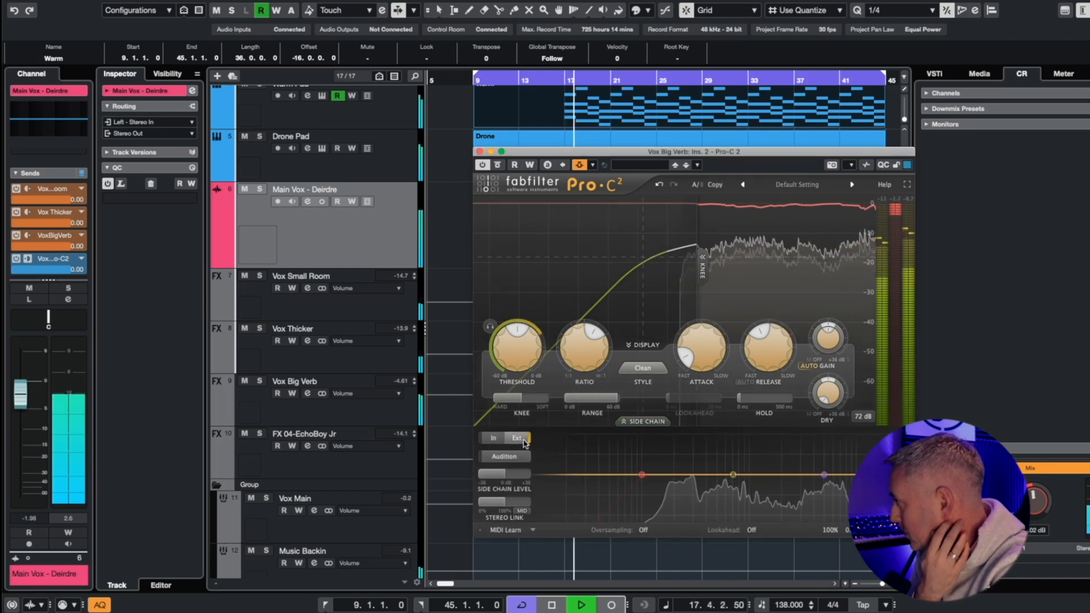
Step: Demonstrate the ducking during playback by lowering Pro-C 2's threshold to about -51 dB, and raise it again
left_click_drag(519, 350, 522, 381)
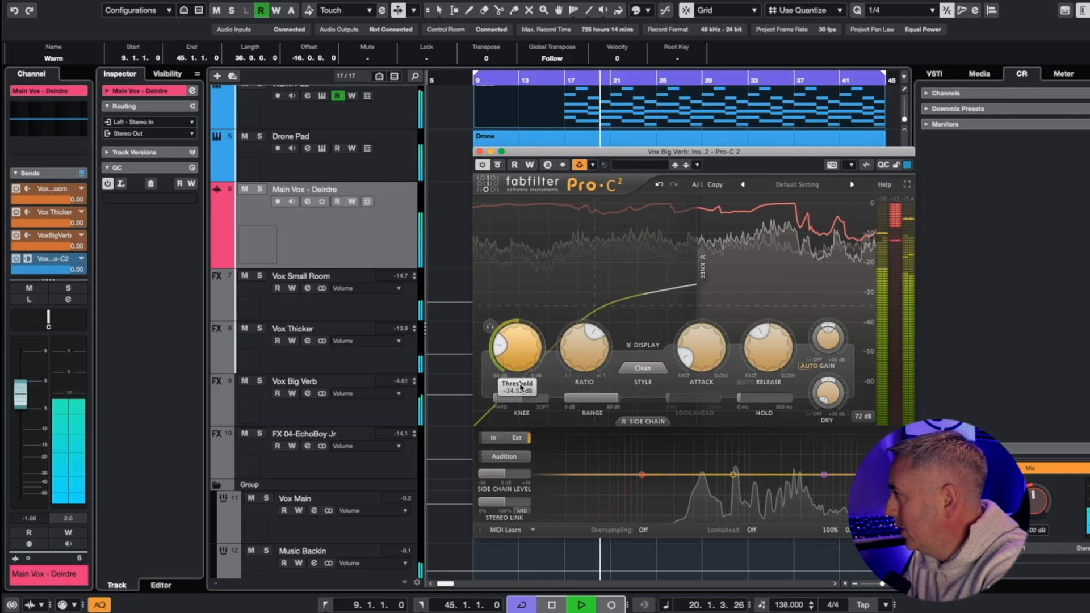
key("space")
mouse_move(530, 341)
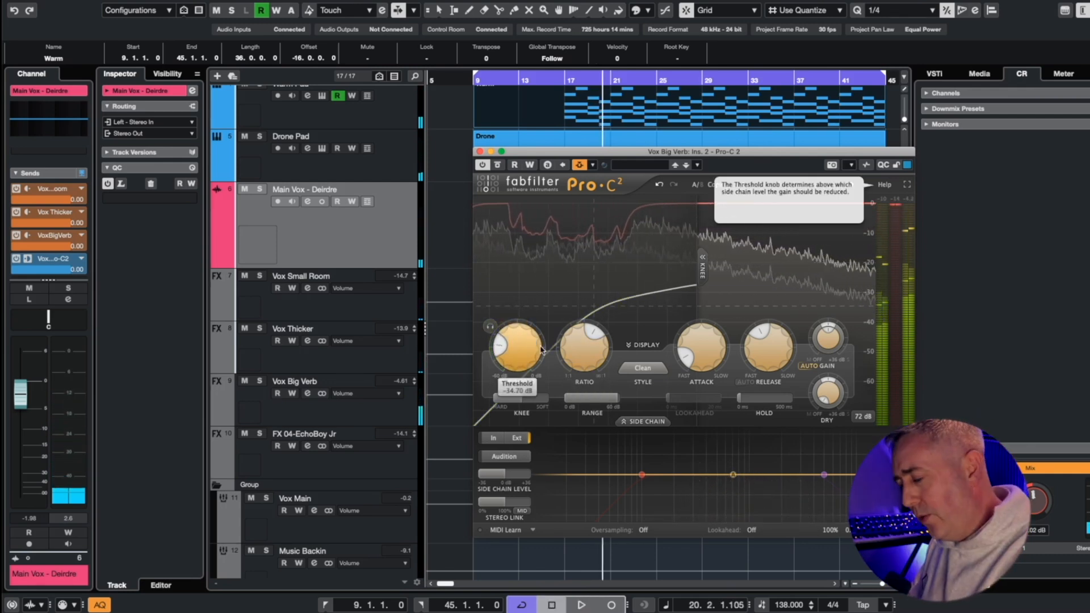
key("space")
left_click_drag(542, 350, 511, 355)
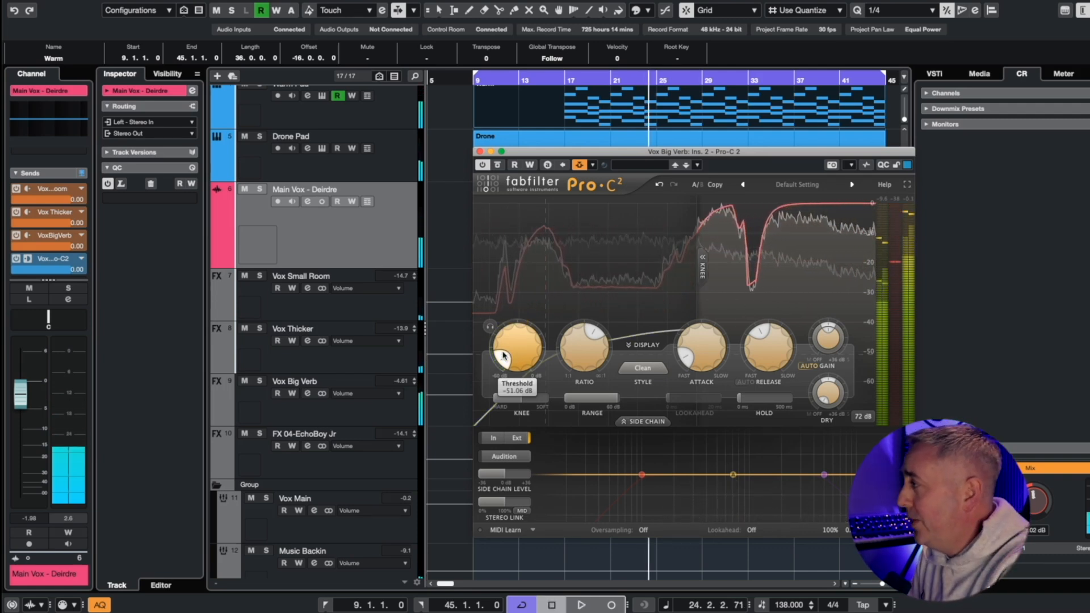
left_click_drag(503, 358, 507, 341)
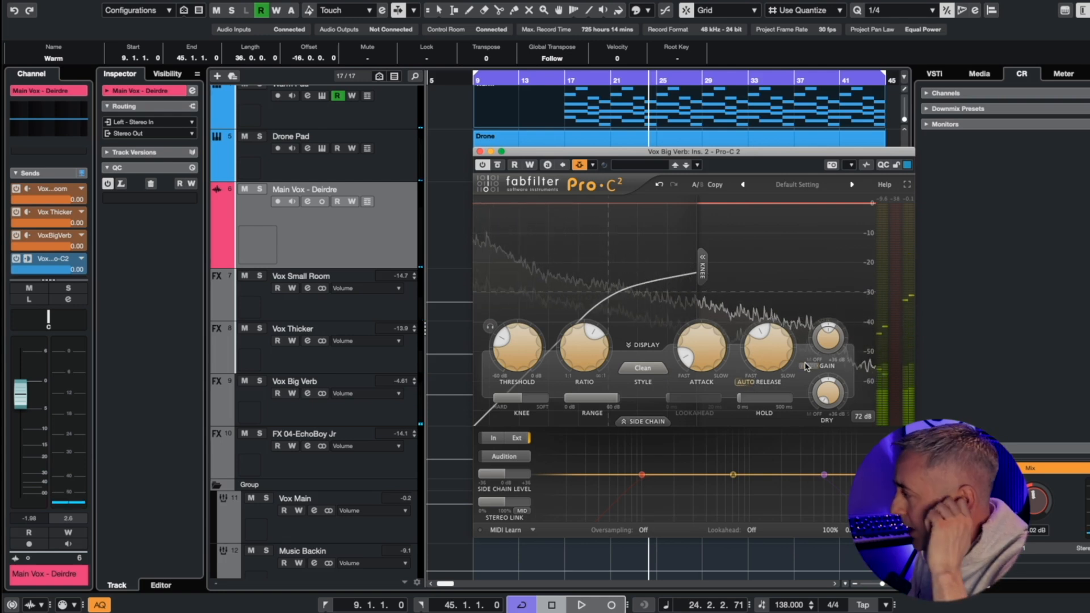
Step: In Pro-C 2, enable auto release, disable auto gain and fine-tune the threshold while playing from the start, and close its window
left_click(745, 383)
key("space")
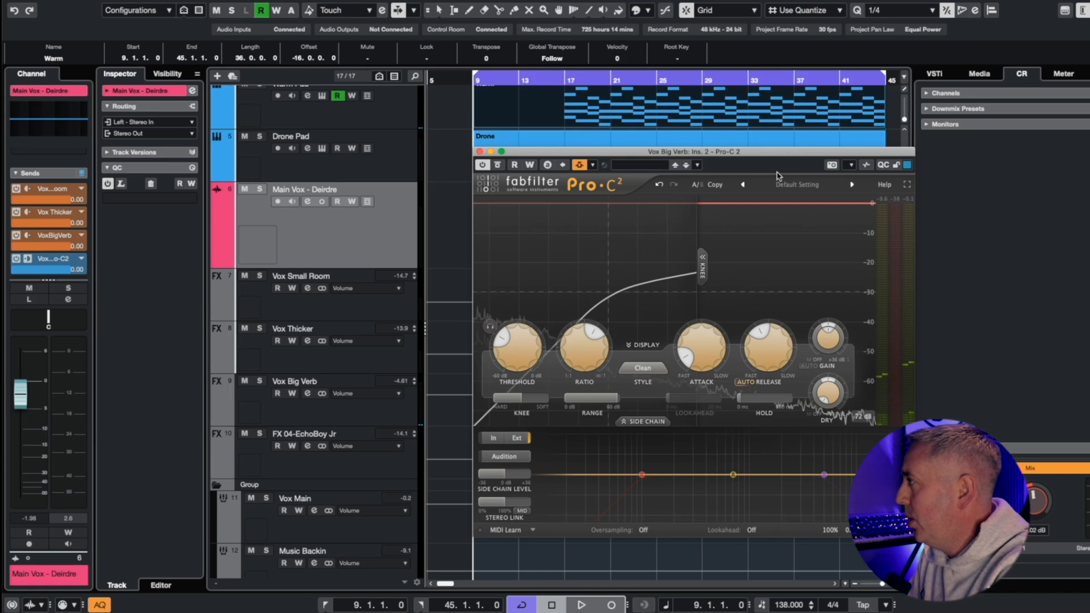
key("space")
left_click_drag(514, 350, 518, 323)
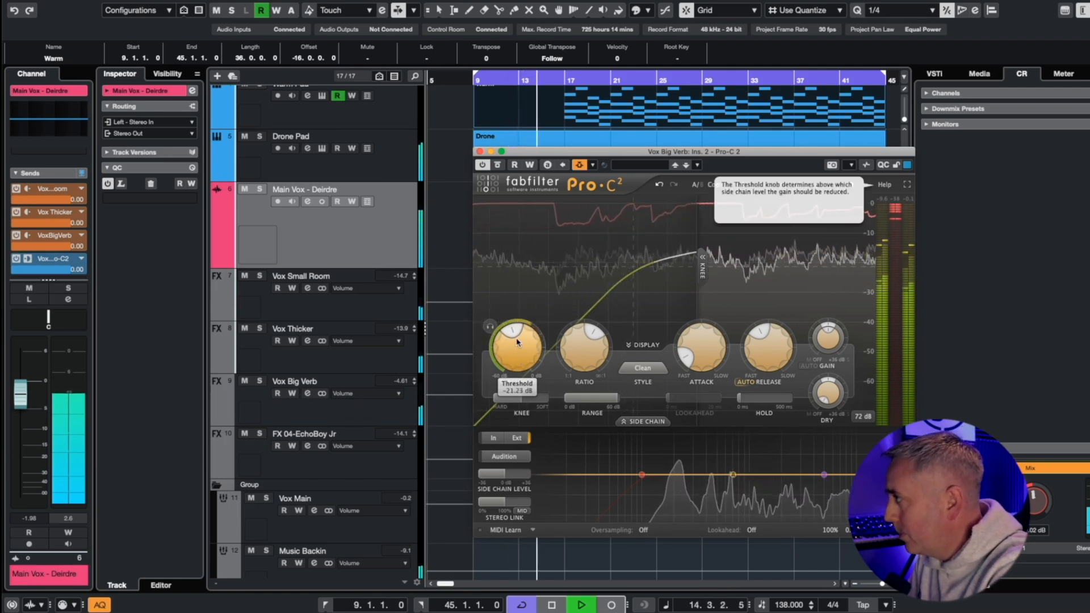
left_click_drag(517, 351, 517, 359)
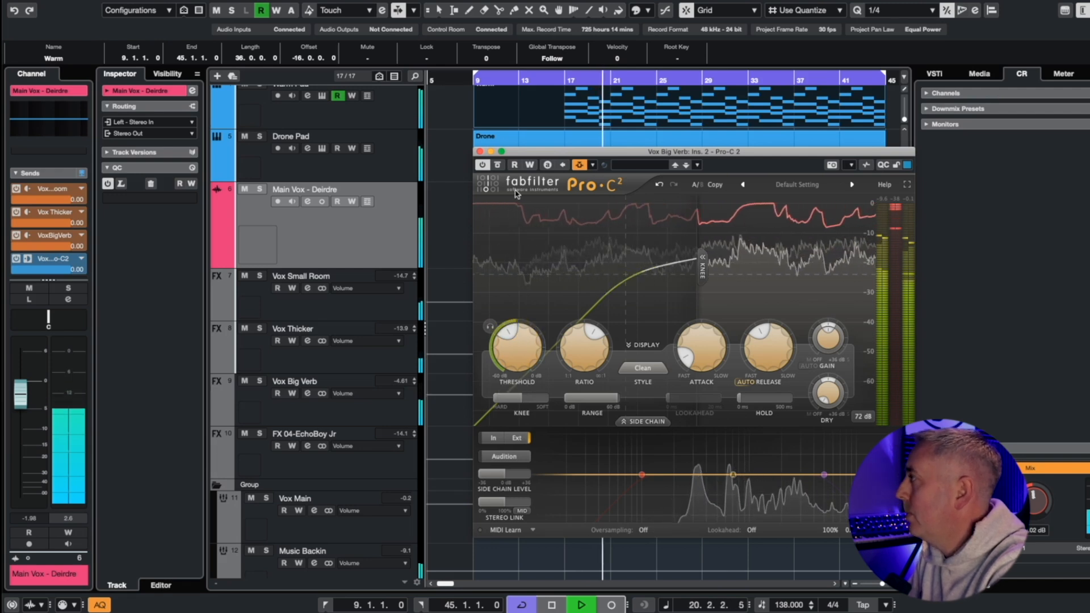
left_click(479, 152)
key("space")
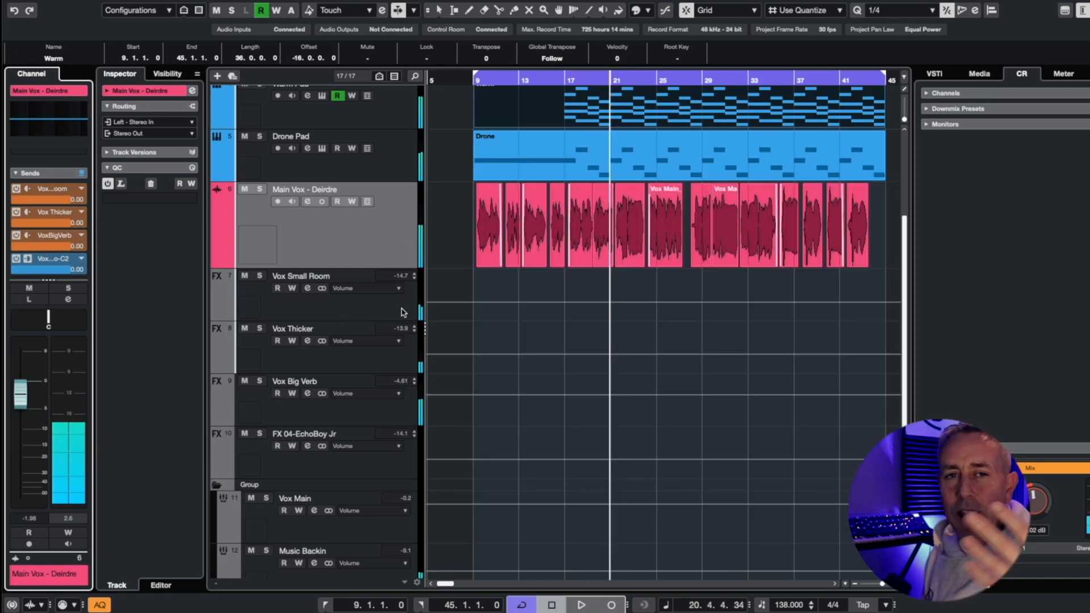
Step: During playback, pull the Vox Big Verb level fully down for comparison and bring it back up to -2.29 dB
left_click(381, 422)
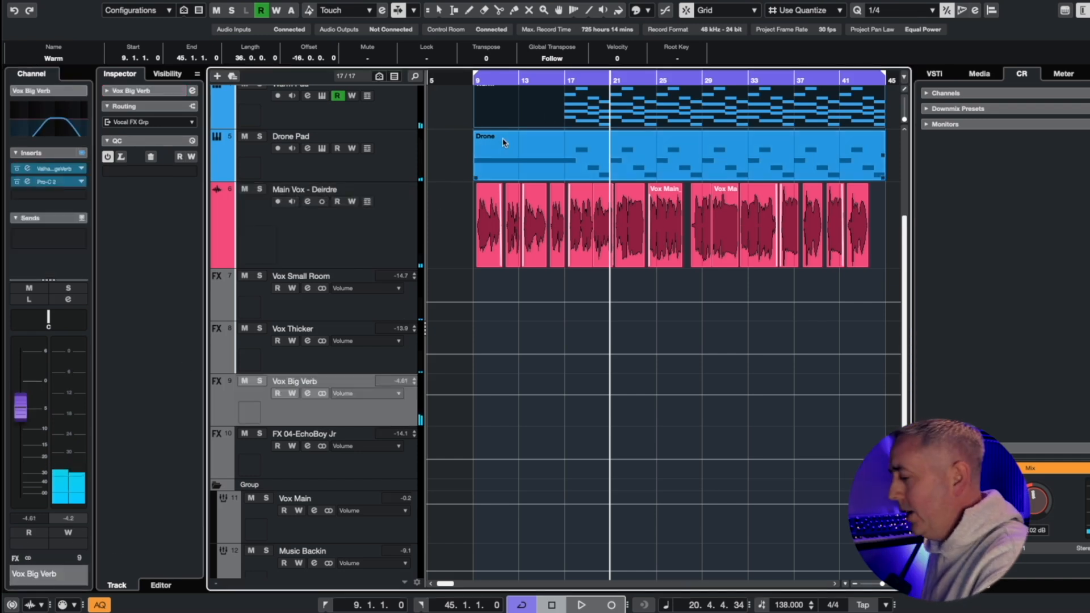
key("space")
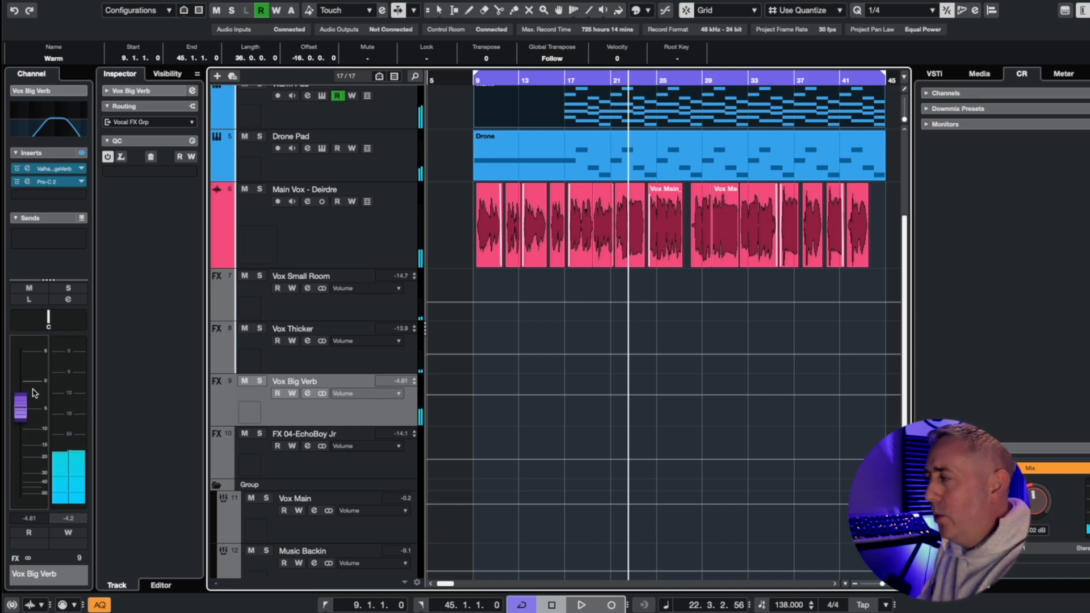
key("space")
left_click(21, 407)
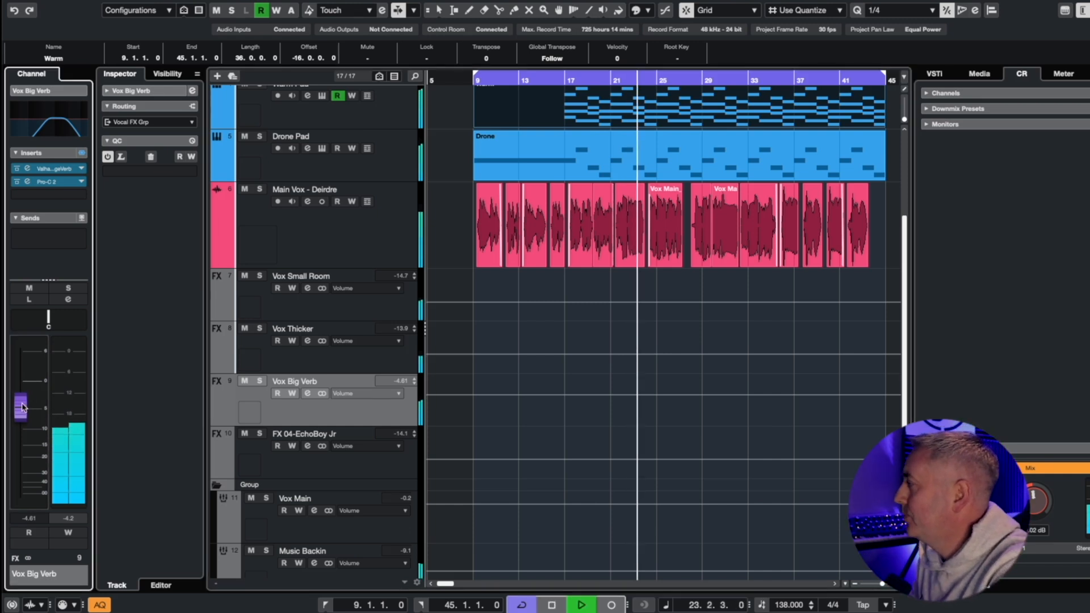
left_click_drag(21, 407, 21, 490)
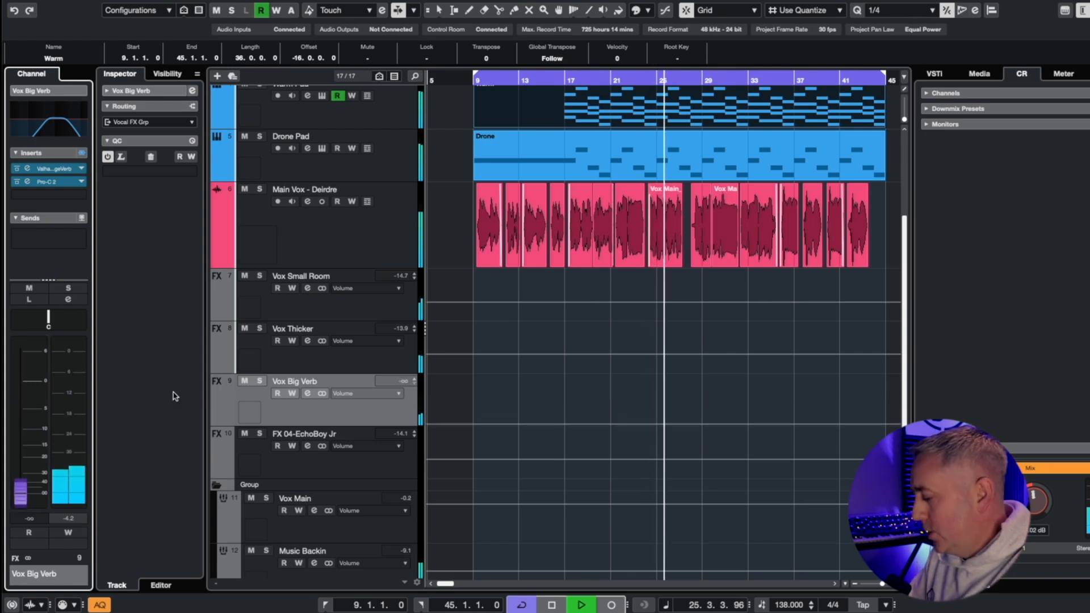
left_click_drag(22, 501, 23, 407)
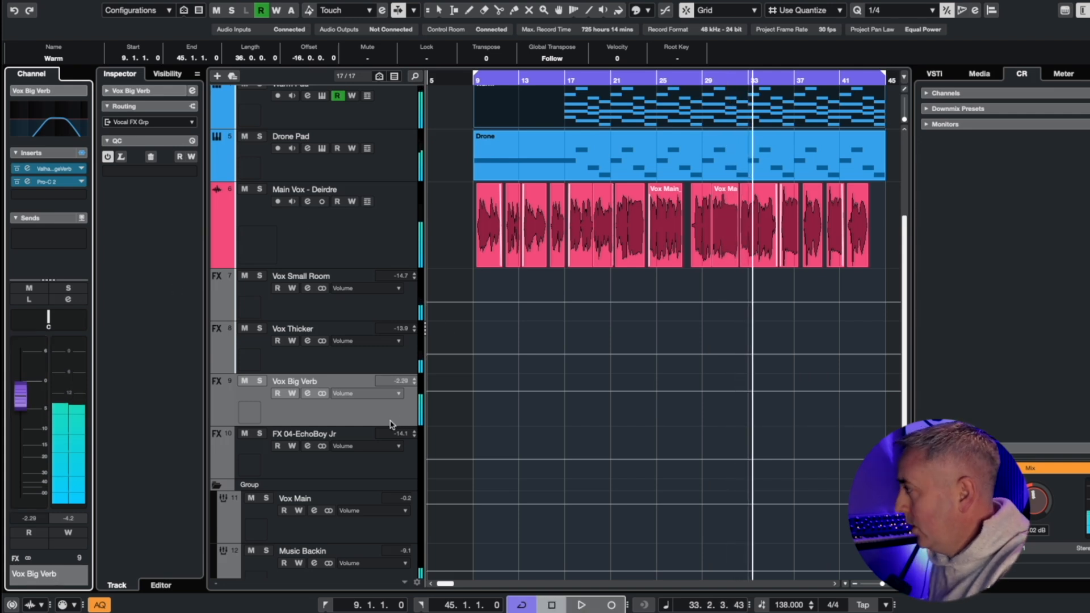
left_click(402, 243)
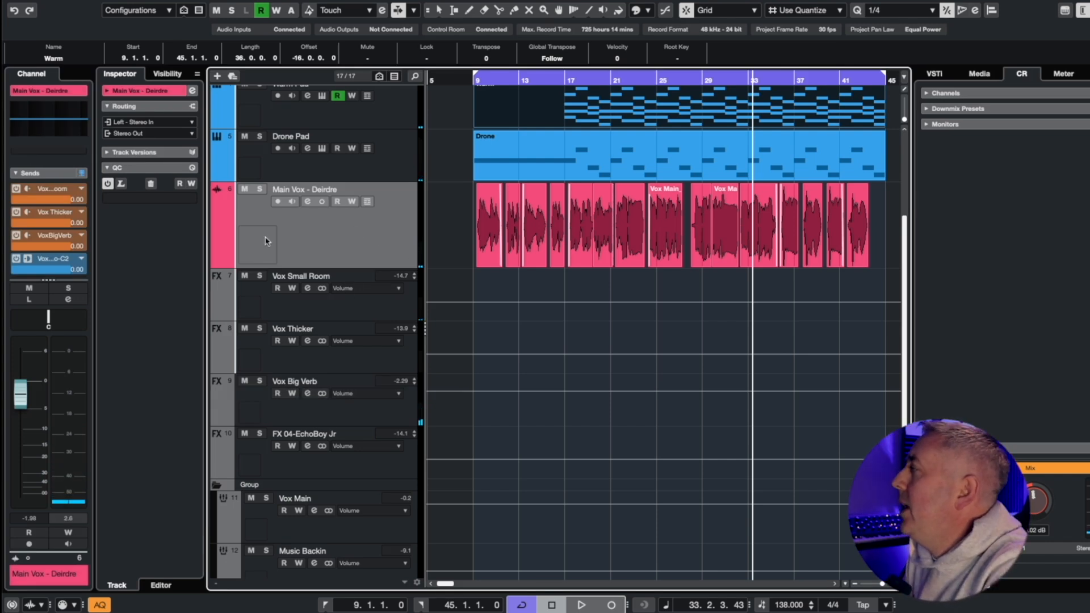
scroll(83, 196, "down", 2)
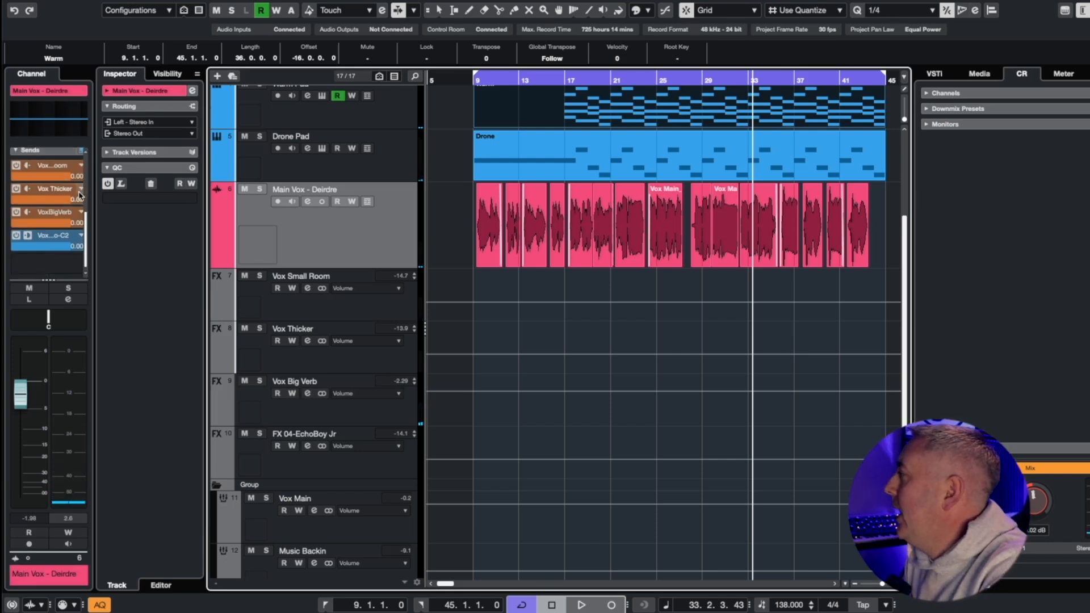
left_click(42, 265)
type("echo")
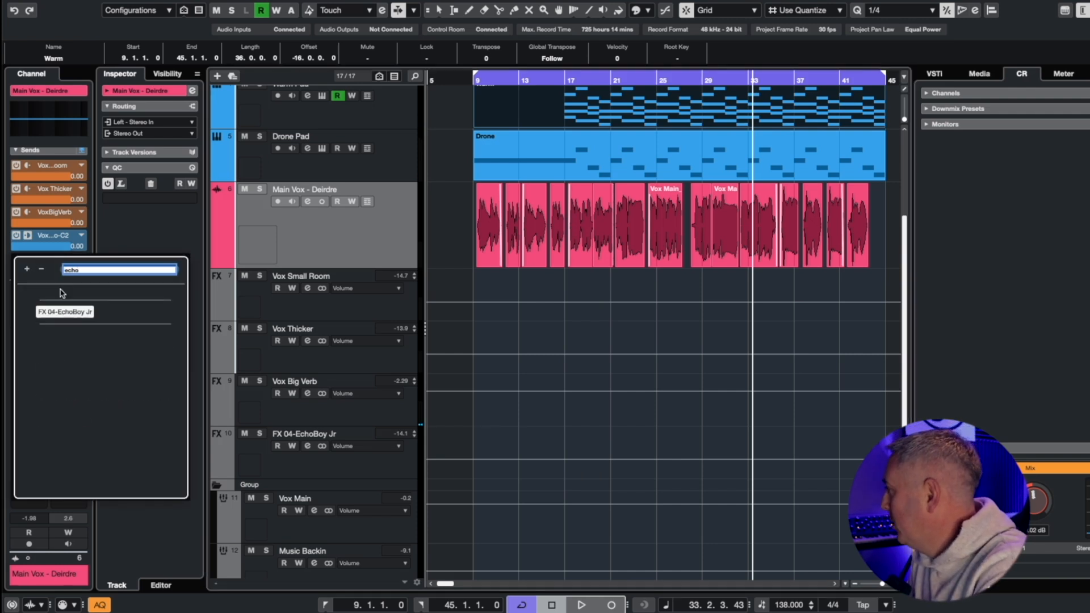
left_click(68, 236)
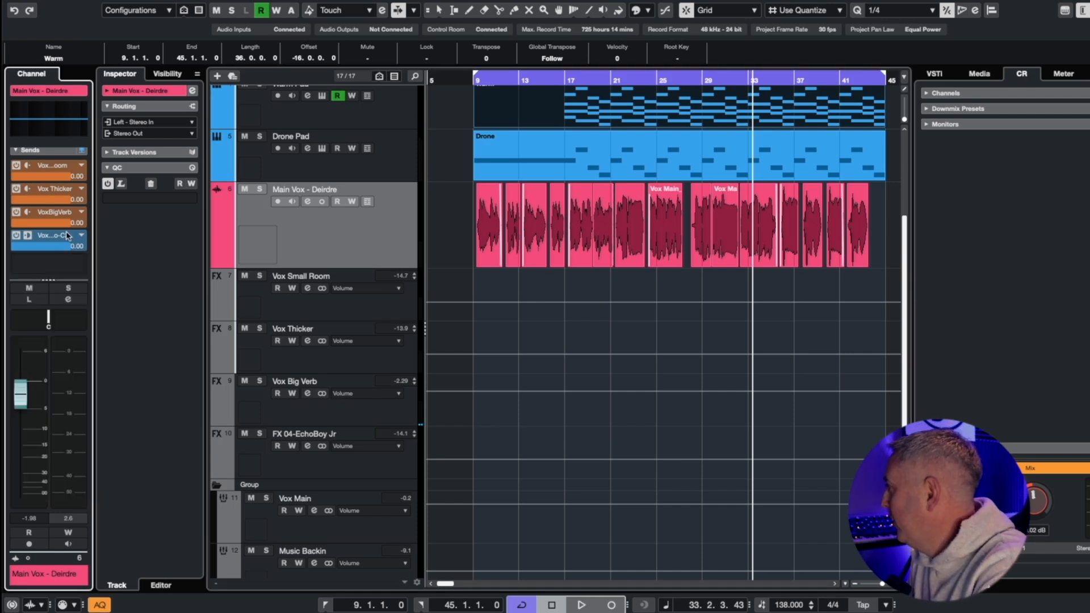
Step: Search the main vocal track's available insert effects for echo and choose EchoBoy Jr
scroll(63, 234, "up", 5)
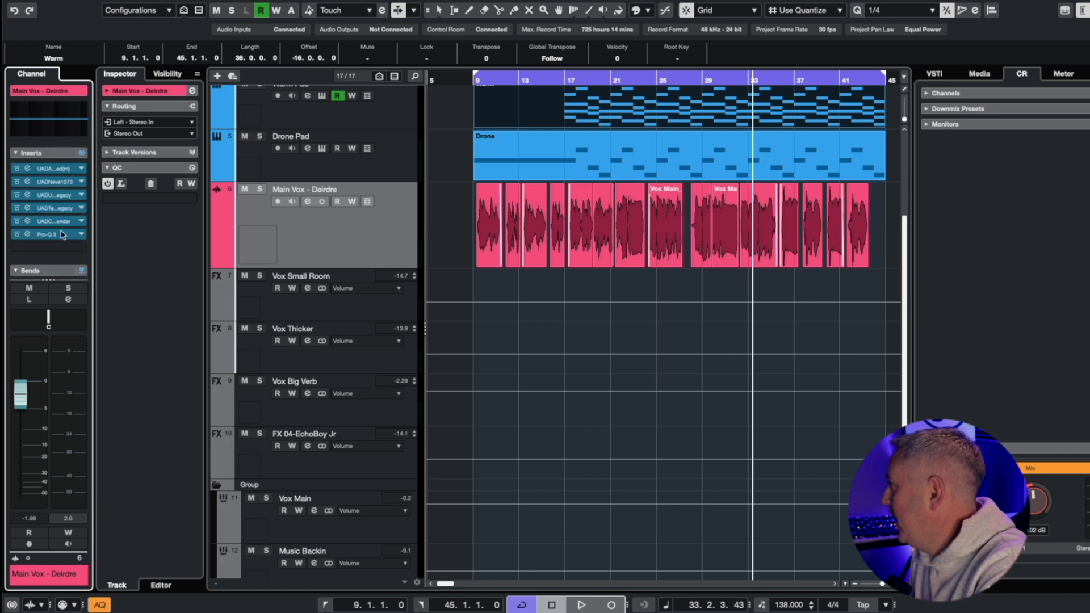
left_click(59, 249)
type("echo")
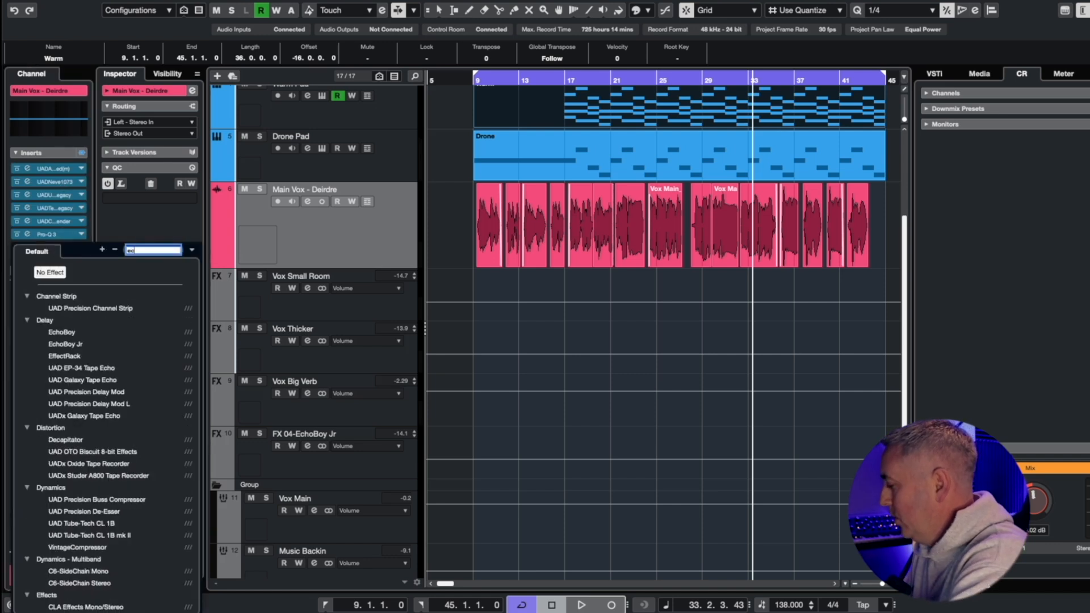
key("Down")
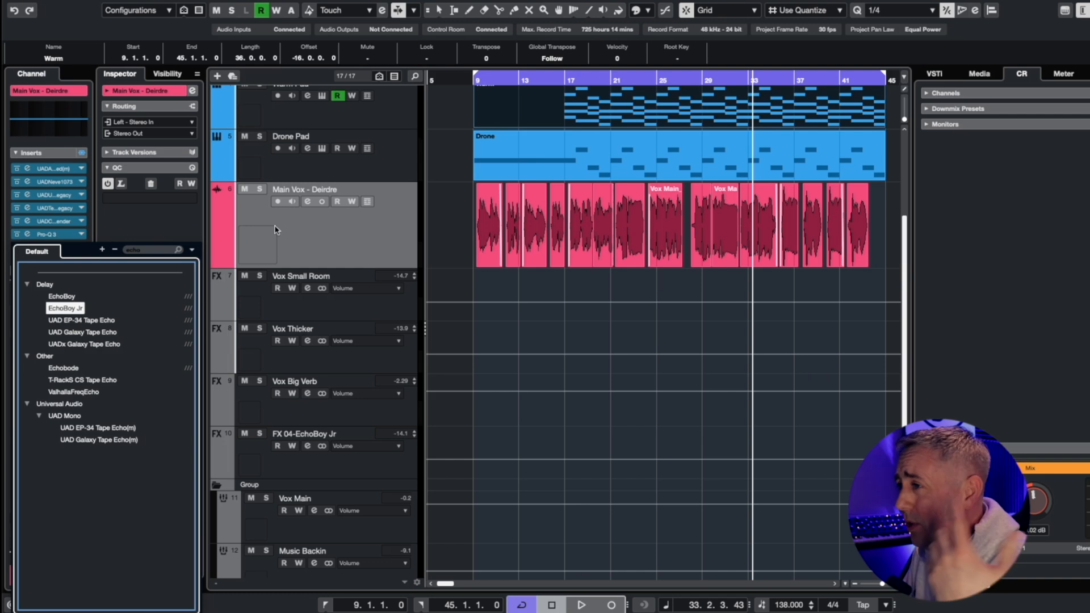
key("Return")
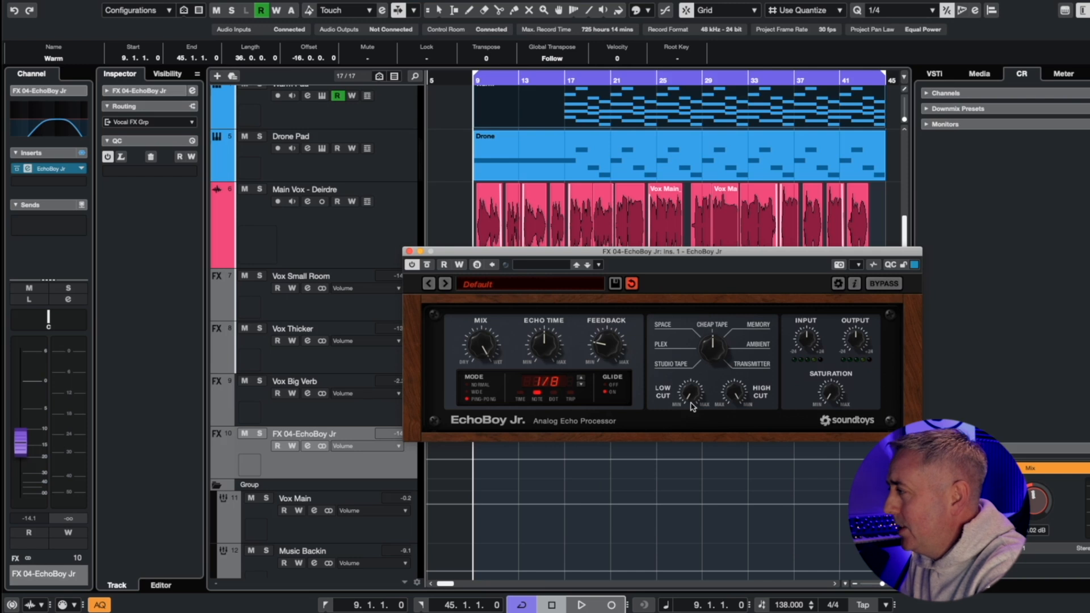
Step: Add an active pre-fader send from the main vocal track to the FX 04-EchoBoy Jr channel
key("space")
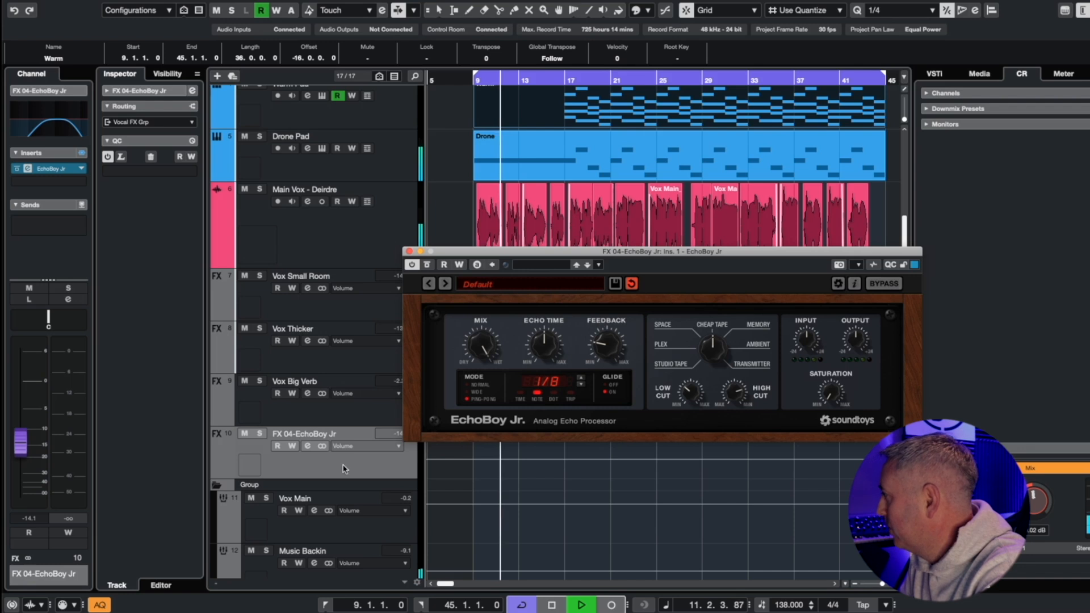
left_click(359, 224)
scroll(47, 214, "down", 4)
left_click(25, 265)
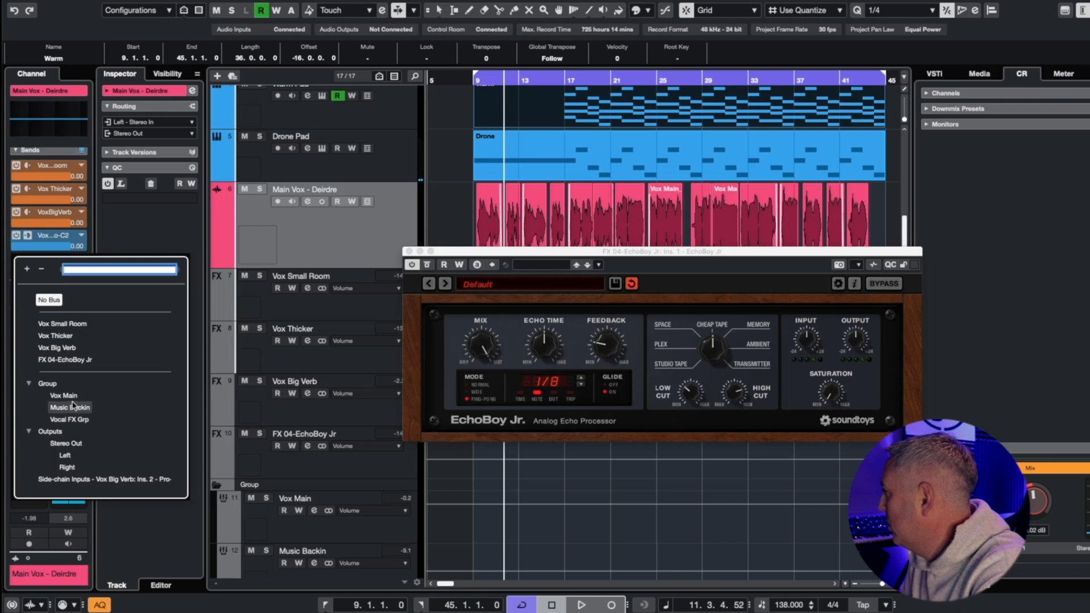
left_click(64, 360)
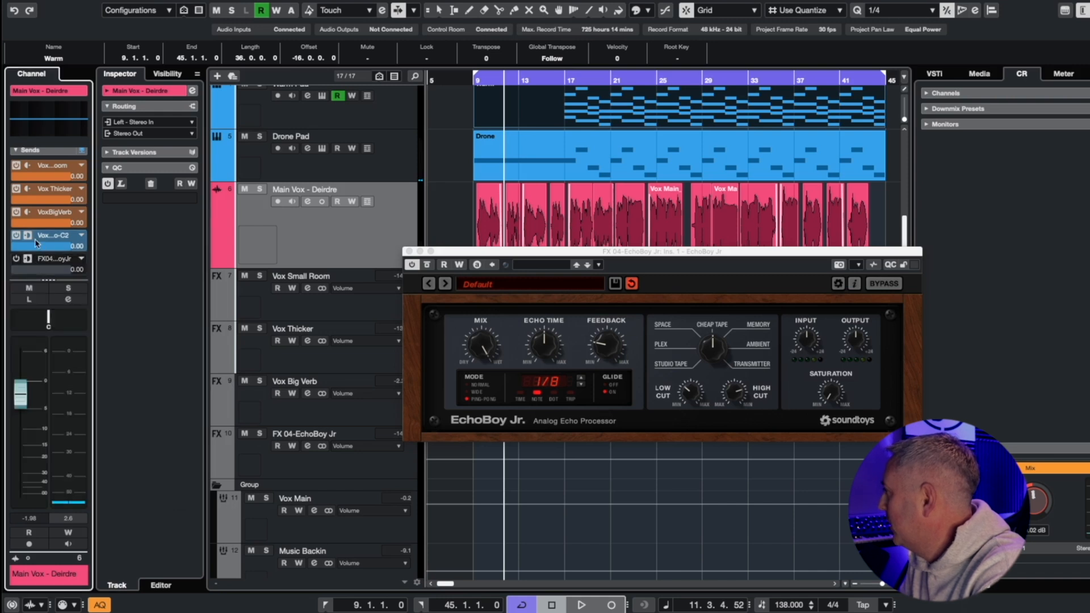
left_click(17, 259)
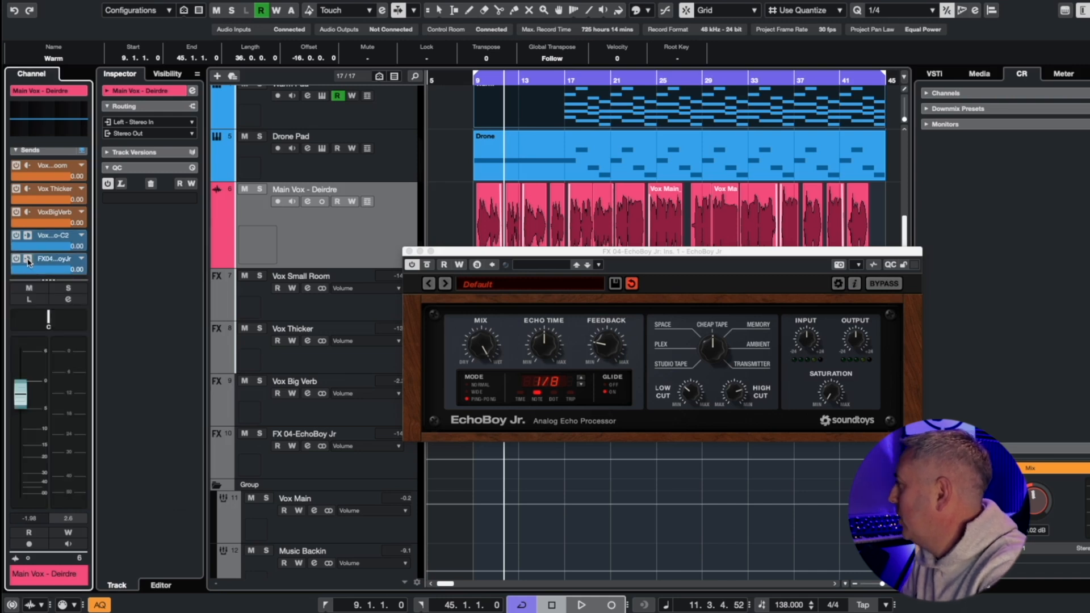
Step: During playback, set EchoBoy Jr's echo time to 1/4 and raise its FX channel level to about -1.97 dB
scroll(59, 256, "down", 1)
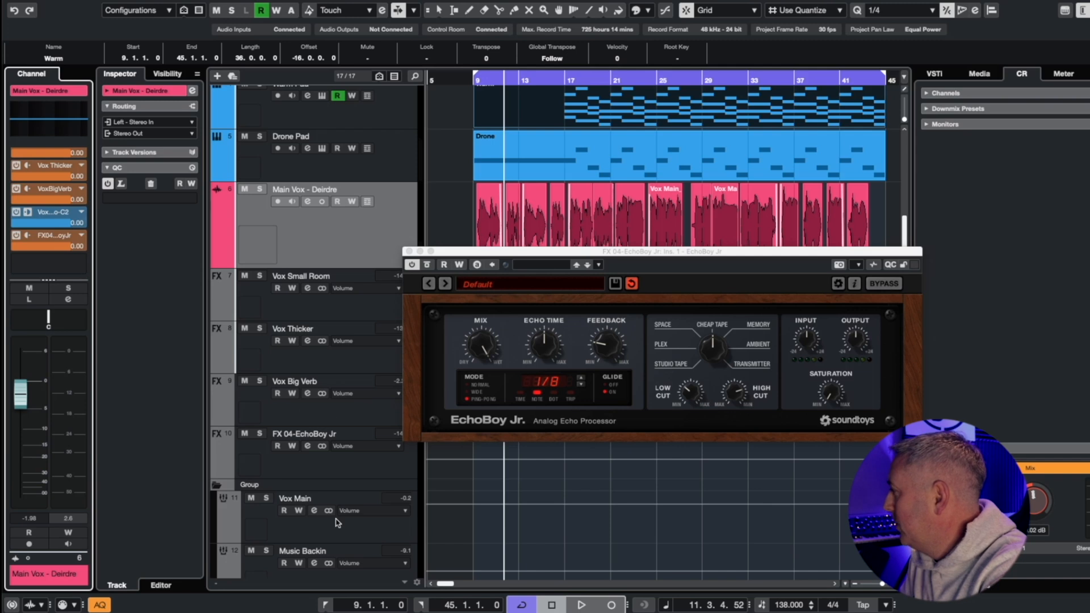
scroll(336, 522, "down", 2)
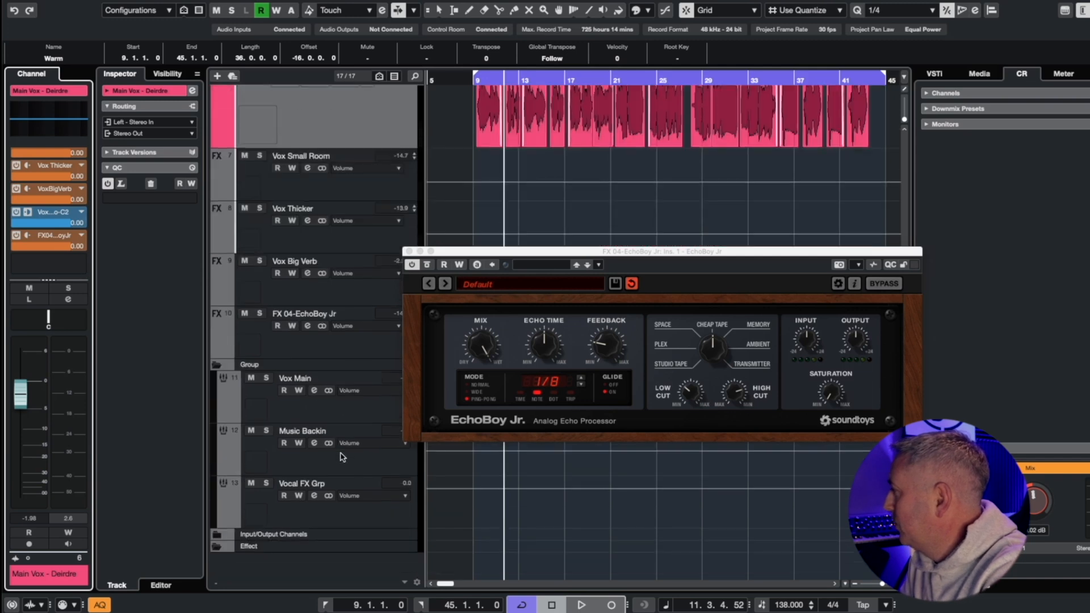
left_click(334, 341)
key("space")
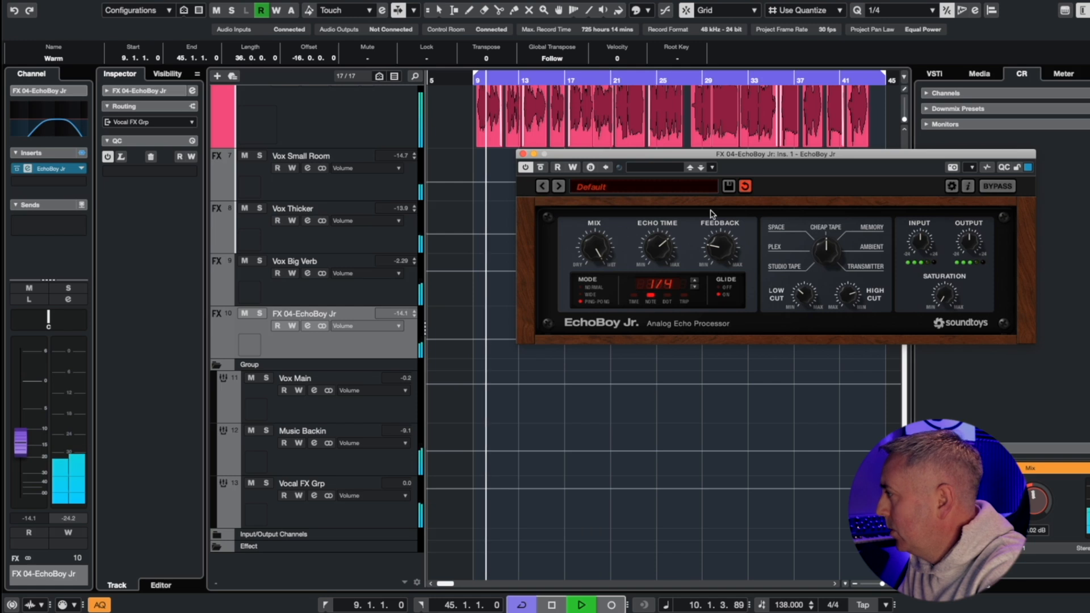
left_click_drag(21, 448, 23, 413)
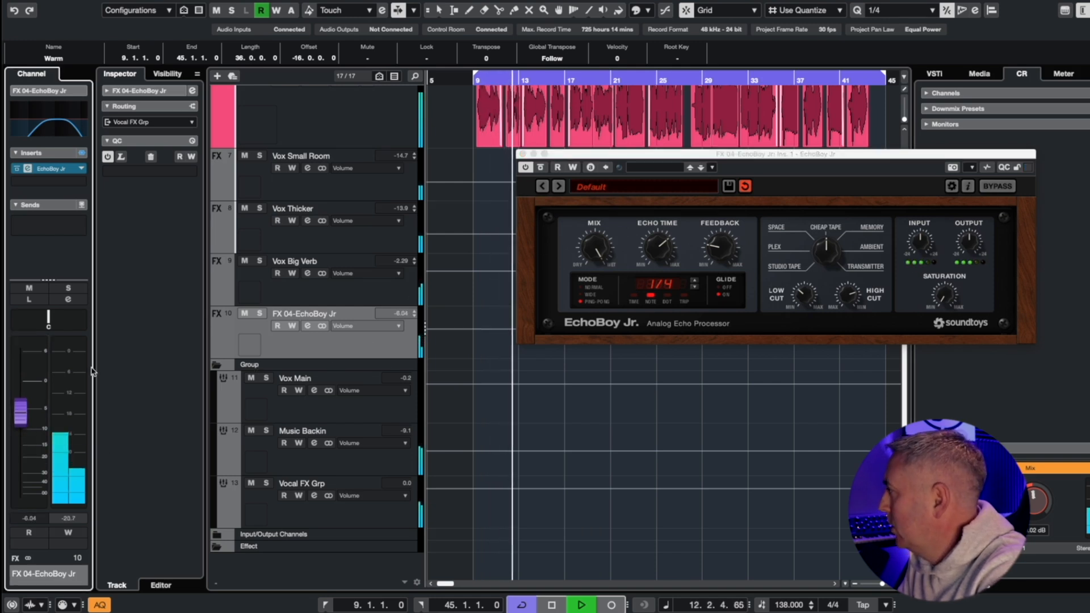
left_click_drag(23, 426, 23, 409)
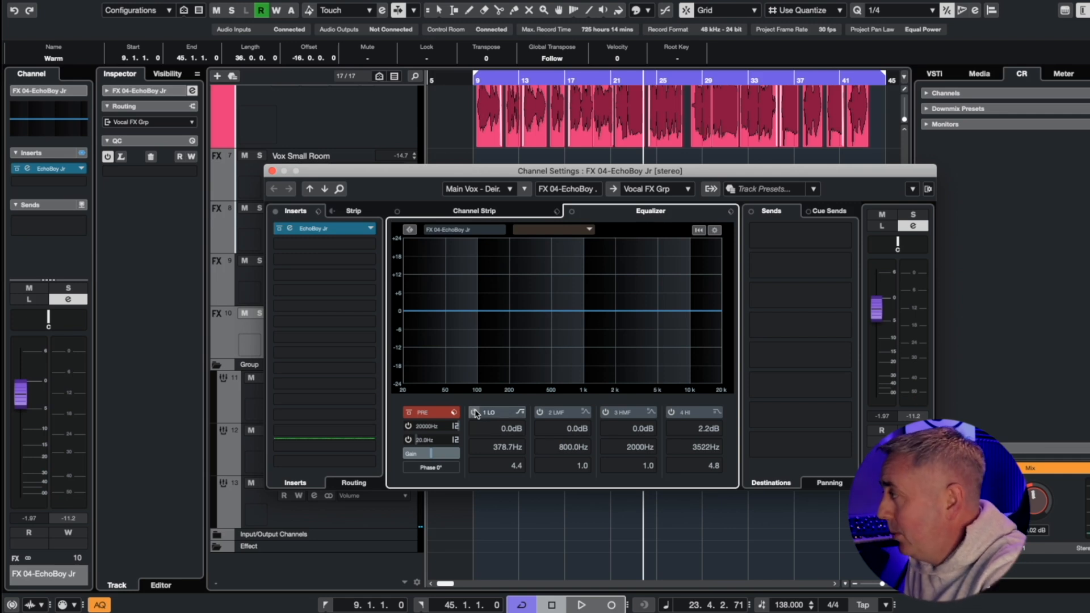
Step: In the EchoBoy Jr channel's equalizer, enable the low cut at 588.9 Hz and high cut at 7184 Hz while auditioning, and close the window
left_click(474, 412)
mouse_move(539, 311)
left_mouse_down()
mouse_move(561, 314)
mouse_move(550, 311)
left_mouse_up()
left_click(673, 413)
left_click_drag(641, 306, 666, 305)
key("space")
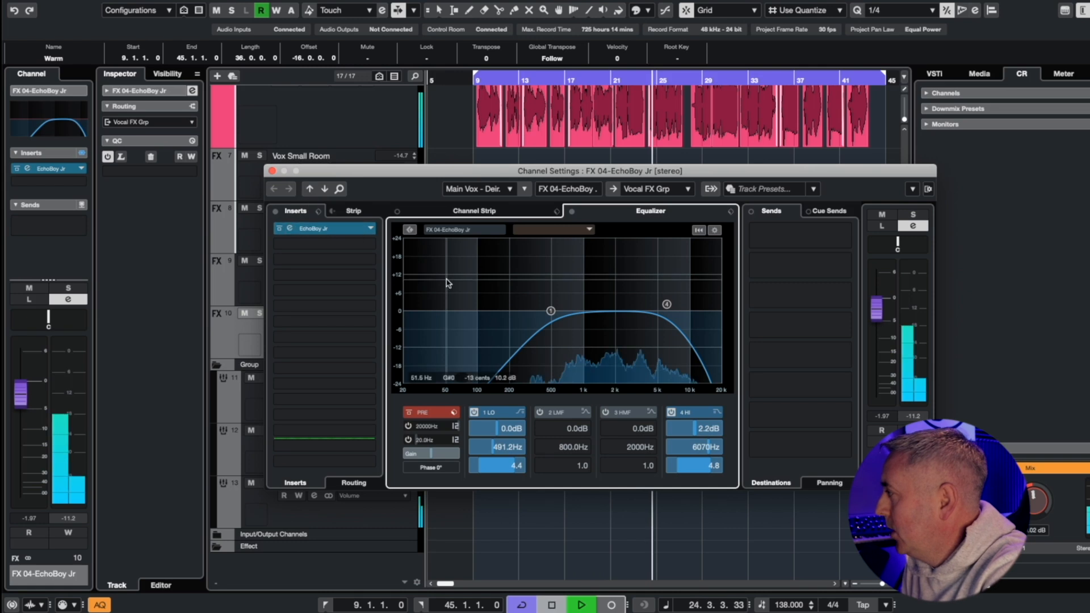
key("space")
left_click_drag(551, 311, 559, 309)
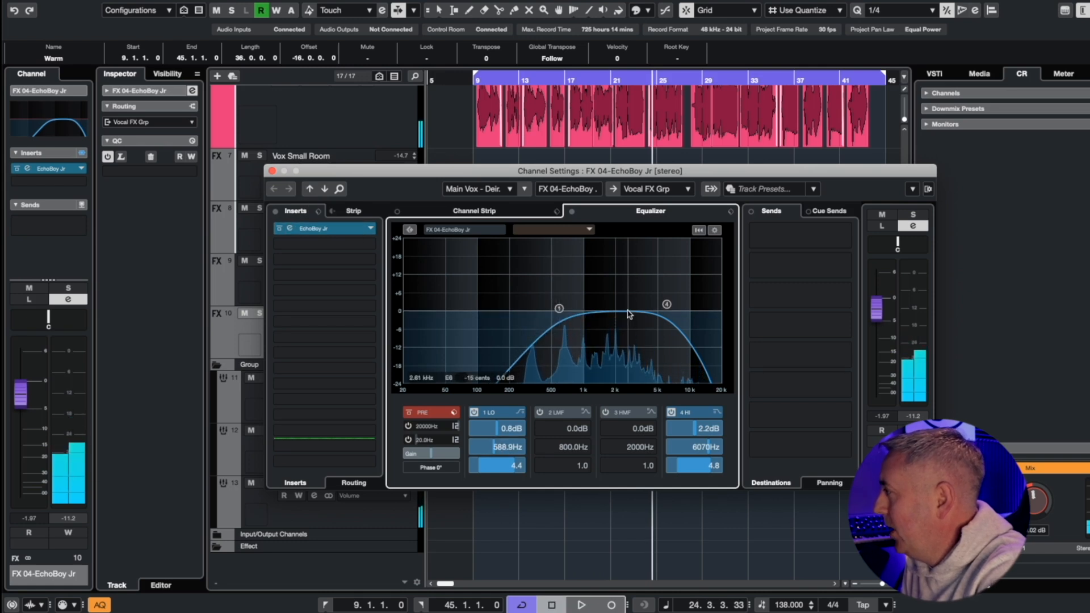
left_click_drag(668, 307, 674, 303)
key("space")
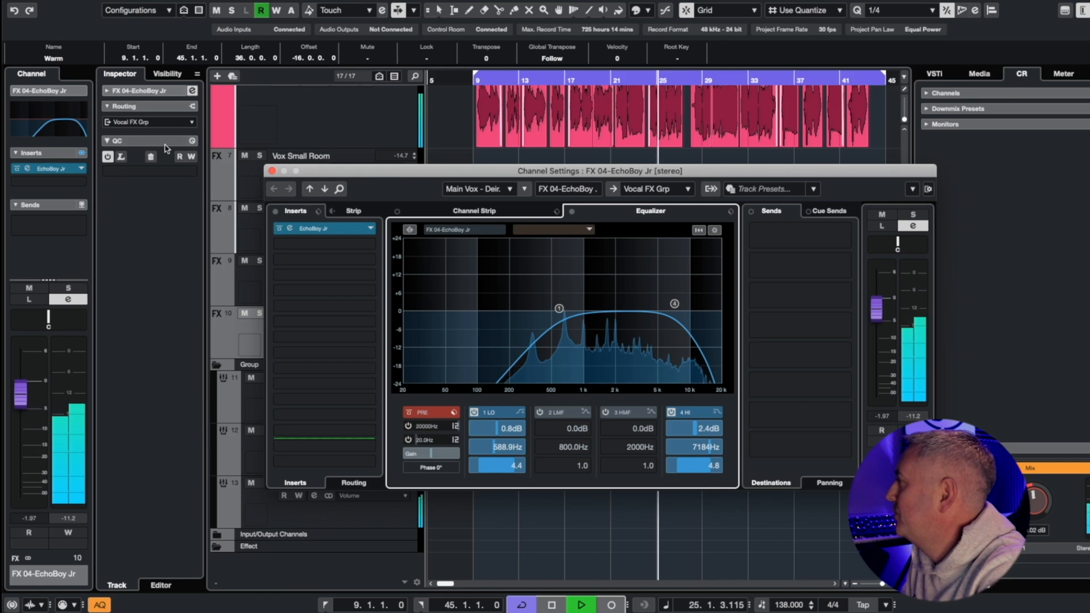
left_click(272, 170)
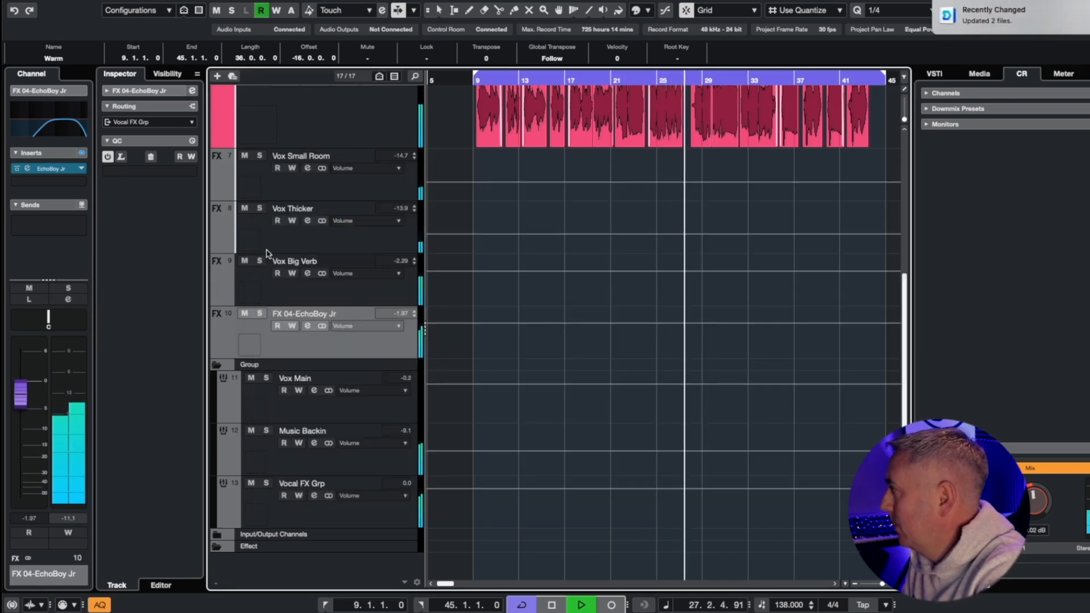
Step: Reopen EchoBoy Jr and adjust its feedback to 0.19 while playing from near the start of the song
left_click(28, 169)
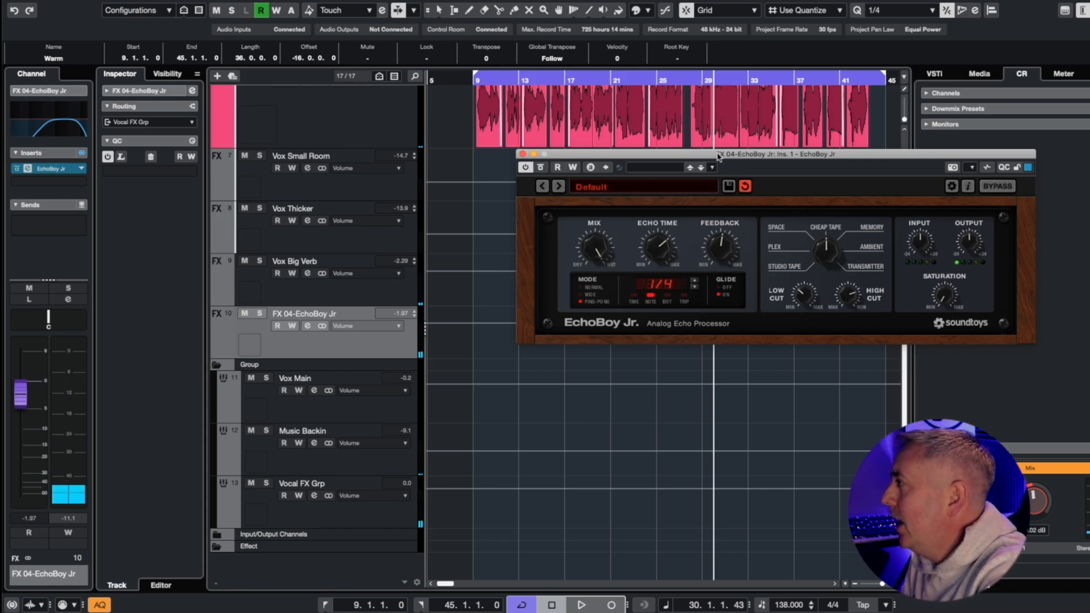
left_click(480, 84)
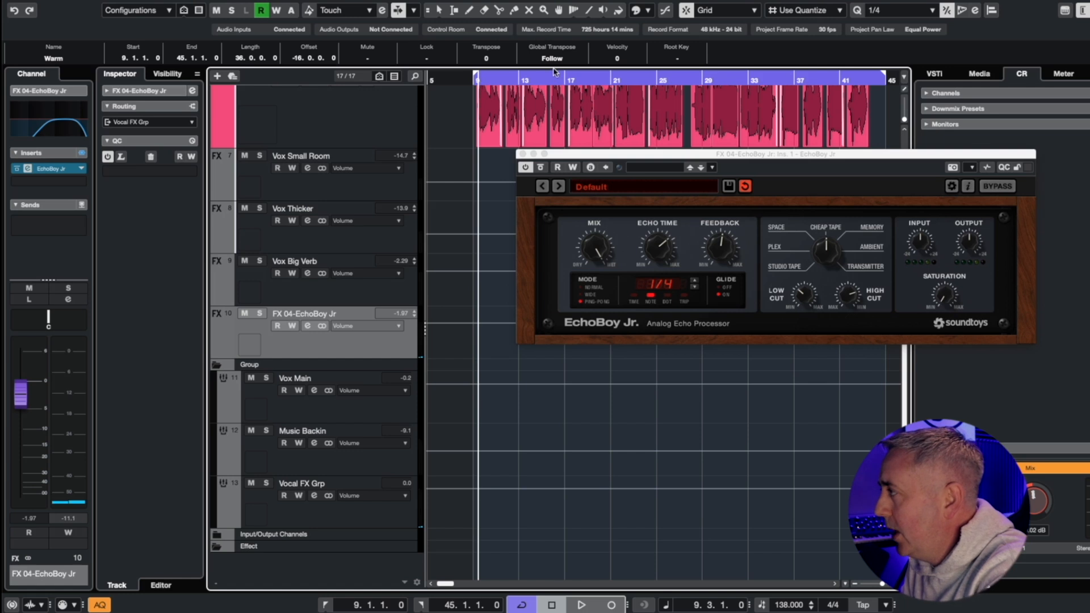
key("space")
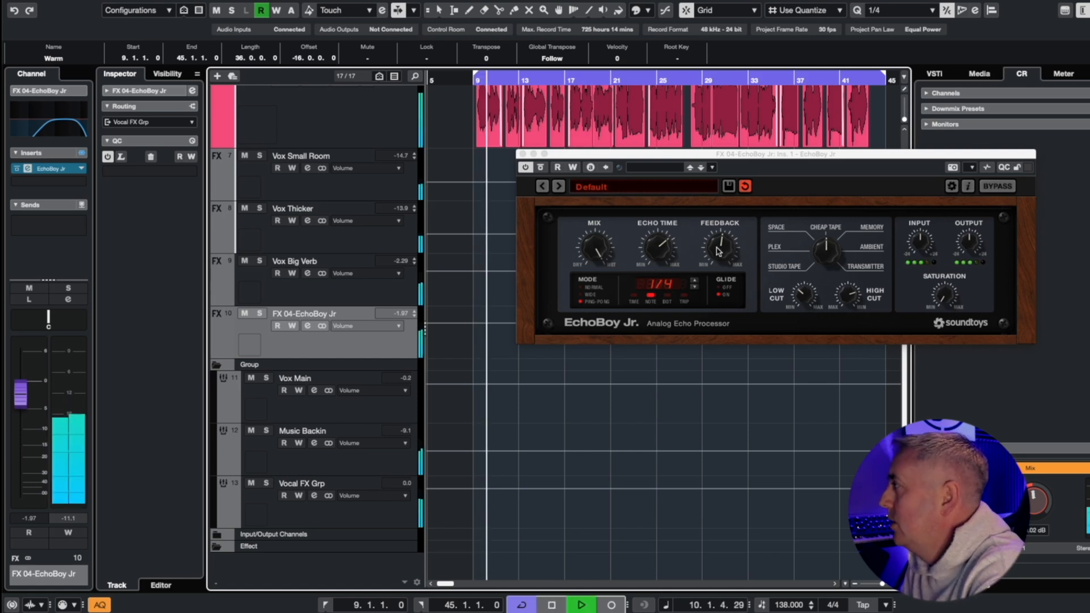
mouse_move(719, 250)
left_mouse_down()
mouse_move(720, 259)
mouse_move(724, 248)
left_mouse_up()
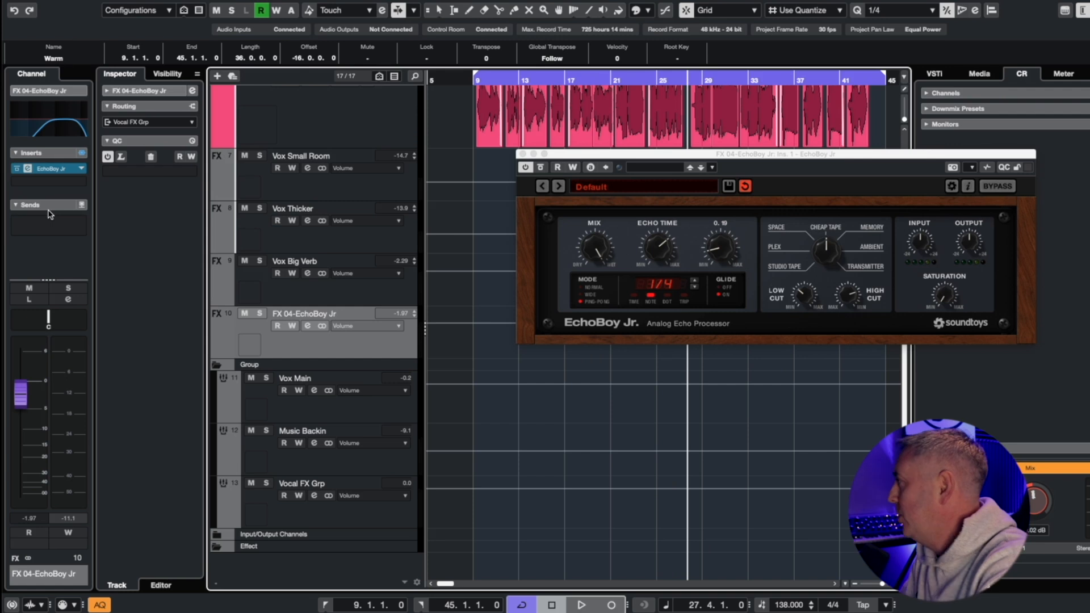
Step: Insert Pro-C 2 after EchoBoy Jr on the echo channel and activate its side-chain input
left_click(72, 183)
type("pro")
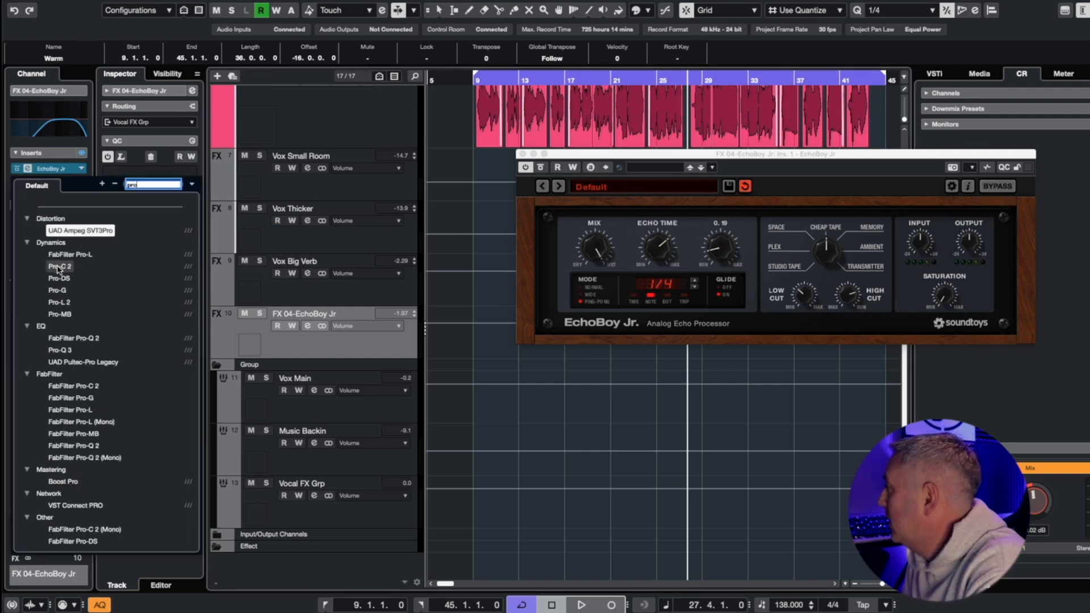
left_click(59, 266)
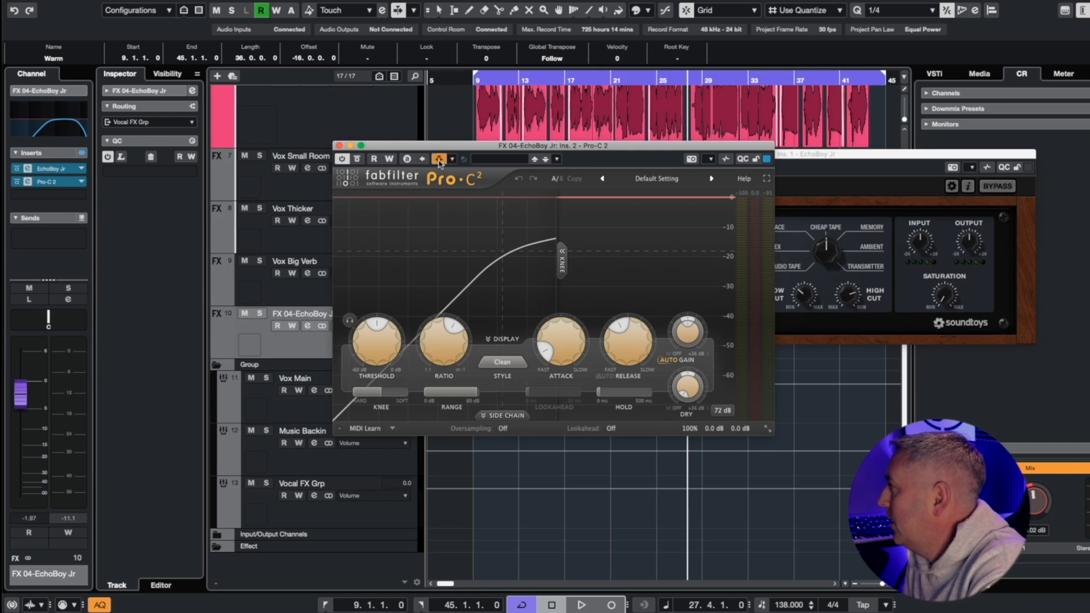
Step: Add an active send from the main vocal track to the echo channel's Pro-C 2 side-chain input and switch that compressor to external side chain
left_click(268, 138)
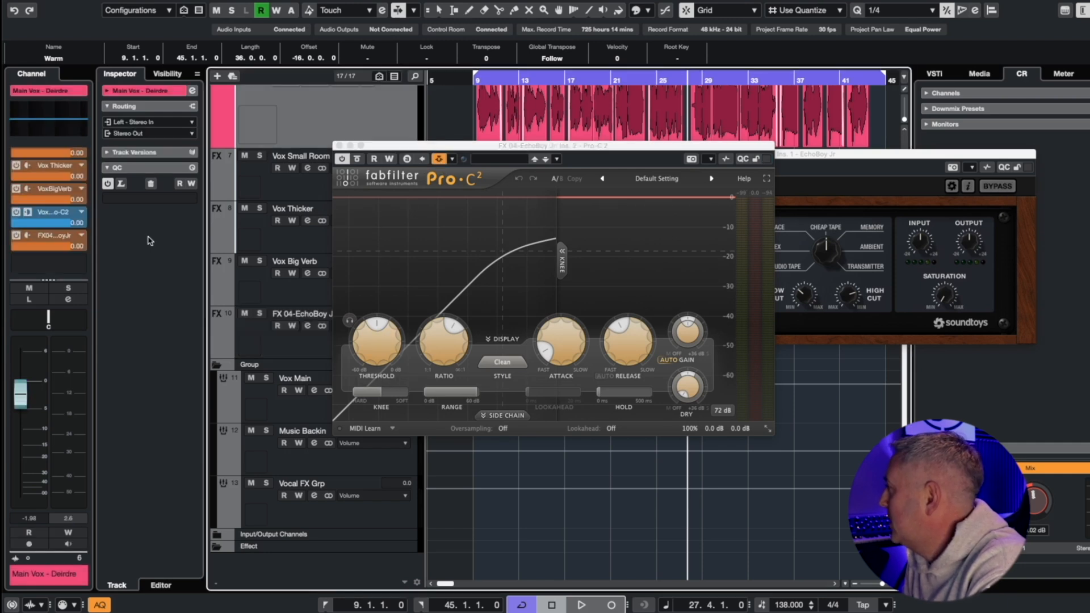
left_click(46, 266)
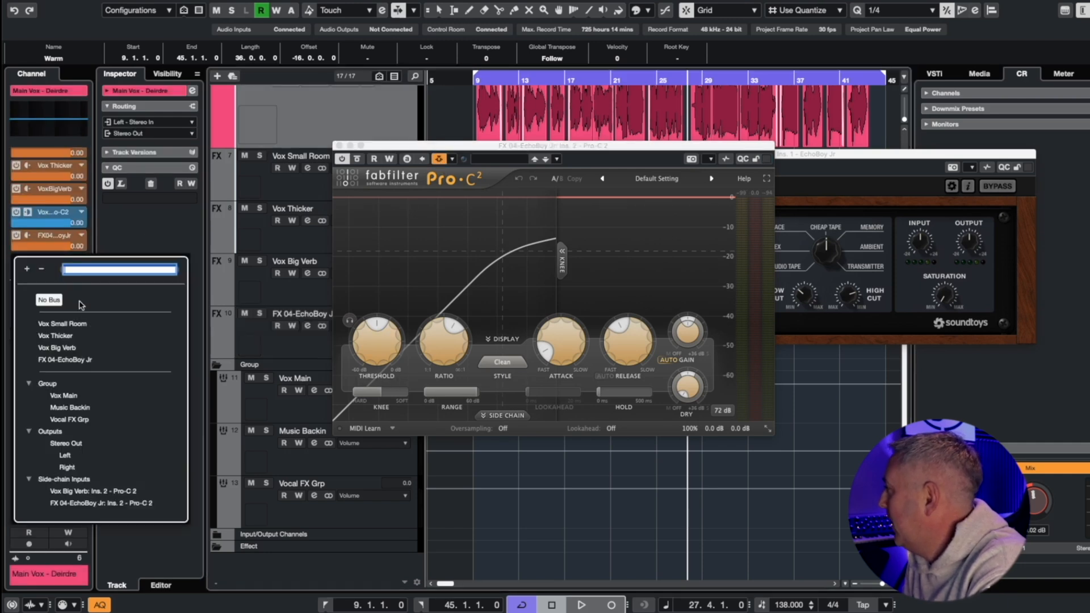
left_click(103, 503)
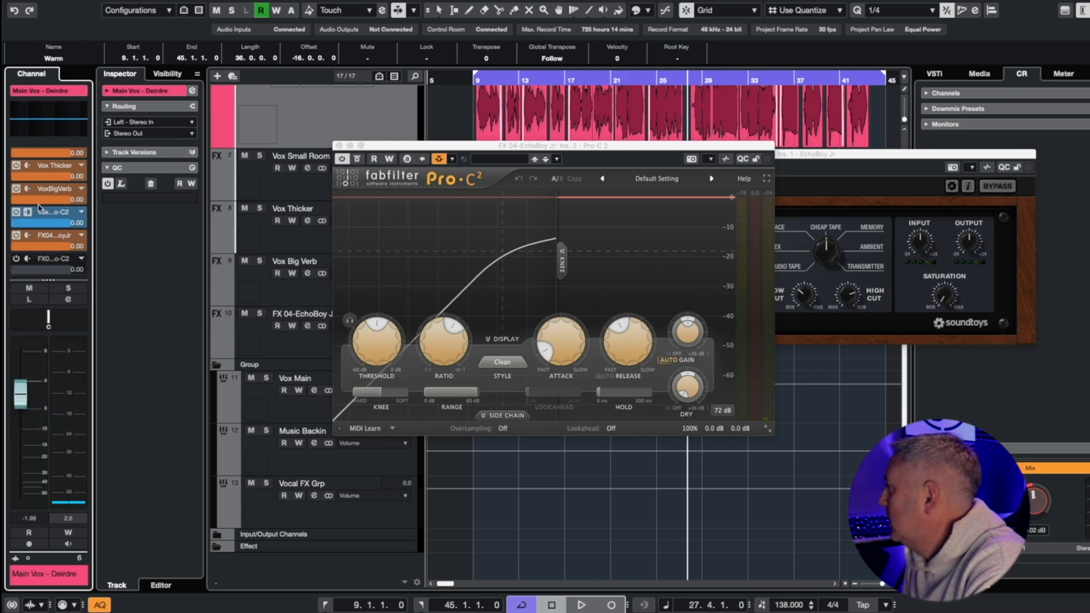
left_click(16, 259)
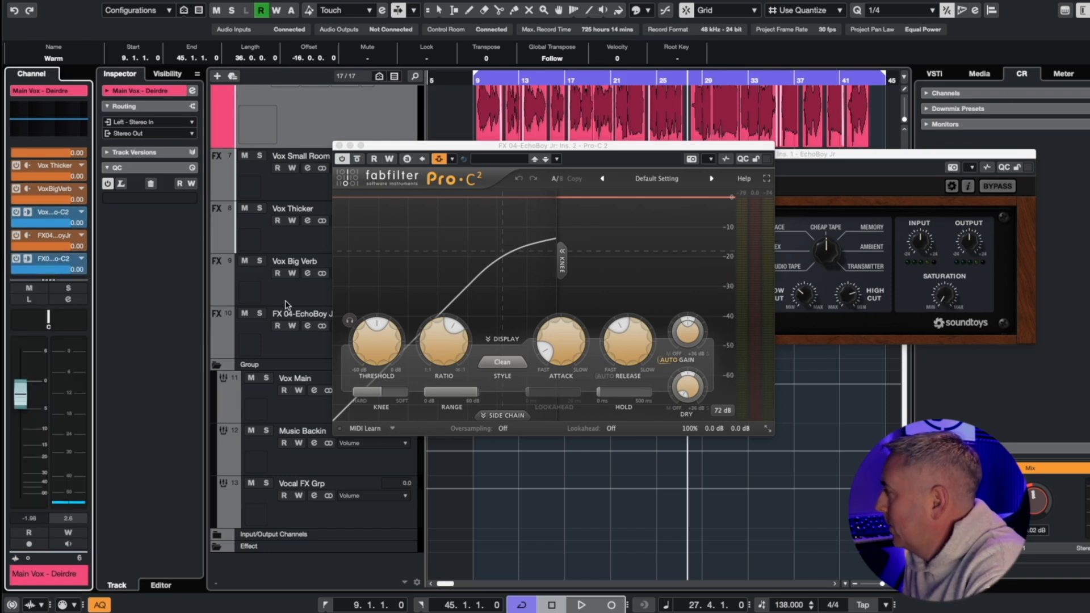
left_click(483, 418)
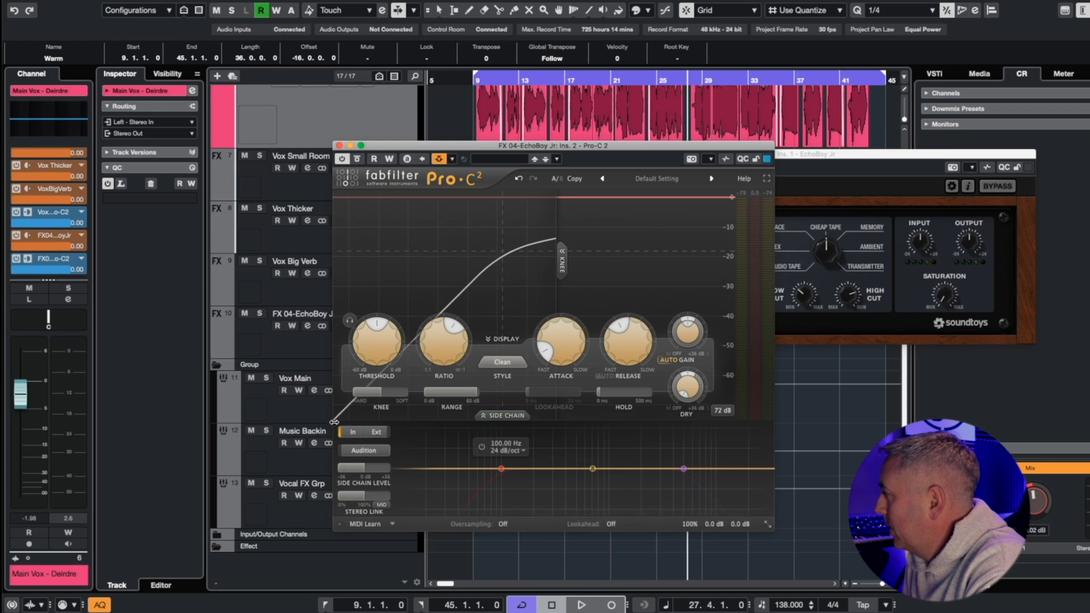
left_click(376, 431)
Step: Play the song, turn off auto gain on the echo channel's Pro-C 2, and move its window clear of the track list
key("space")
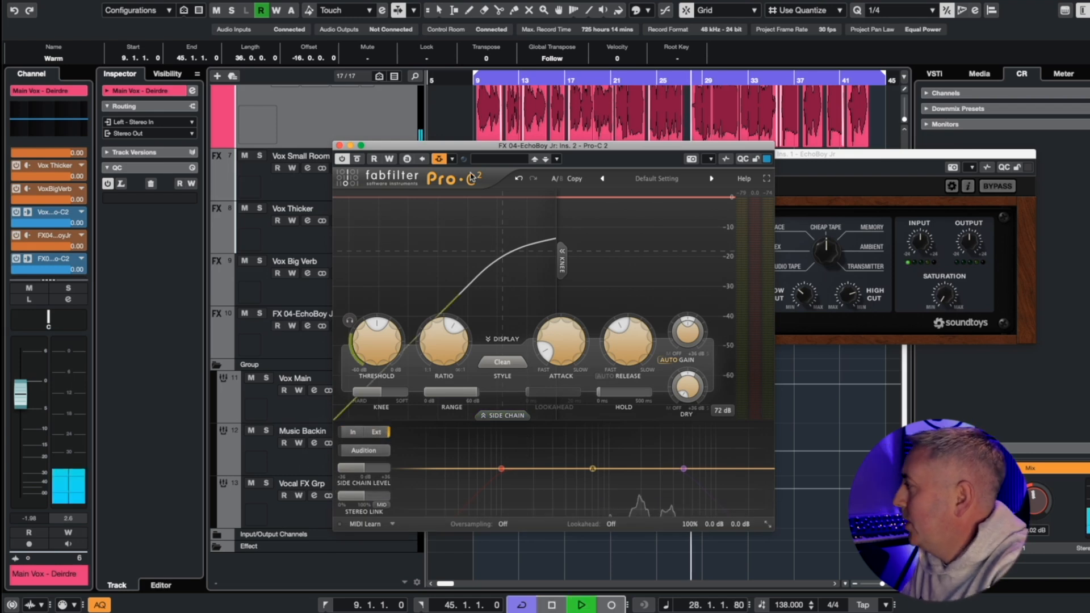
left_click(670, 361)
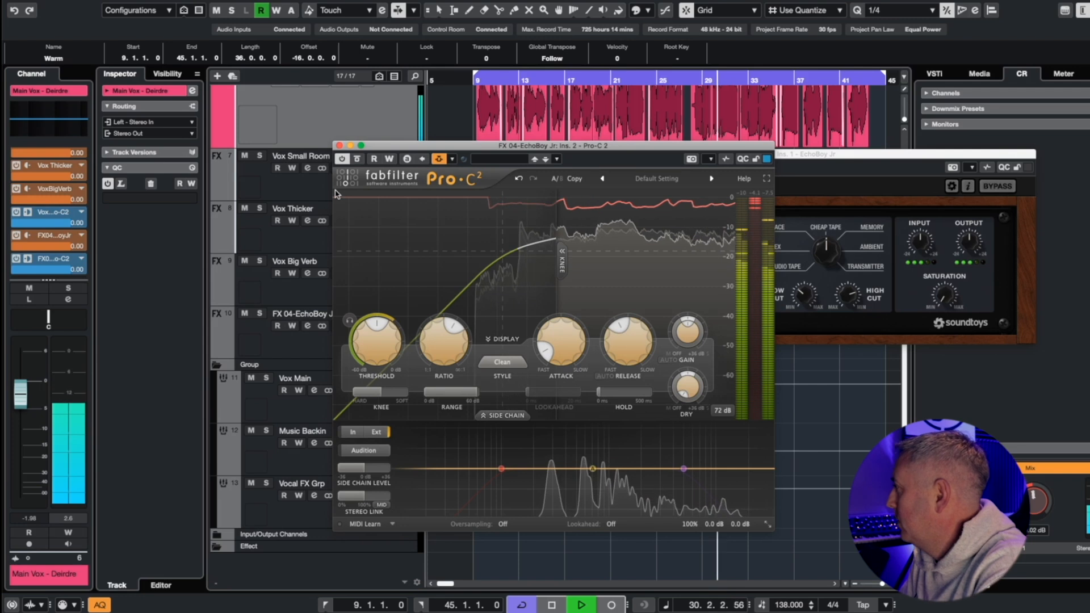
left_click_drag(430, 148, 592, 118)
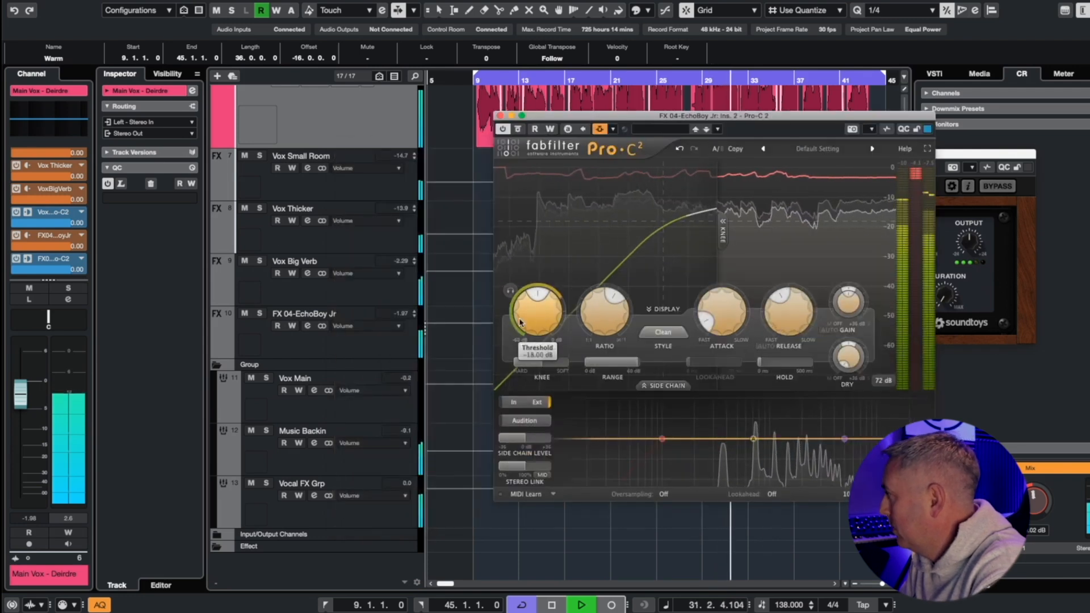
Step: Mute the Vox Big Verb, Vox Thicker and Vox Small Room channels and play the song from its start to isolate the echo
left_click(244, 261)
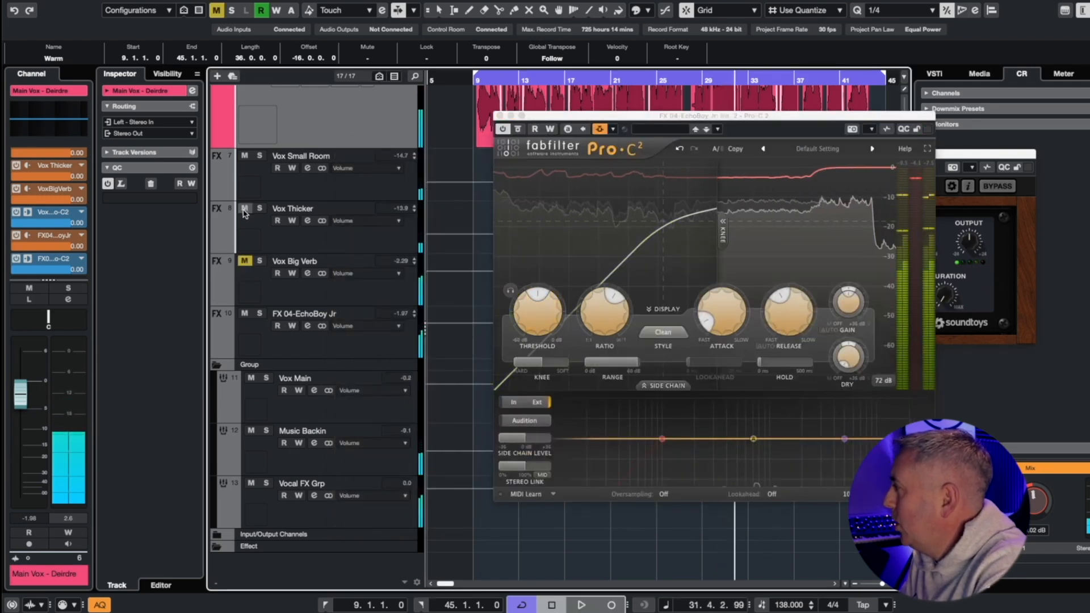
left_click(244, 208)
left_click(244, 155)
key("KP_1")
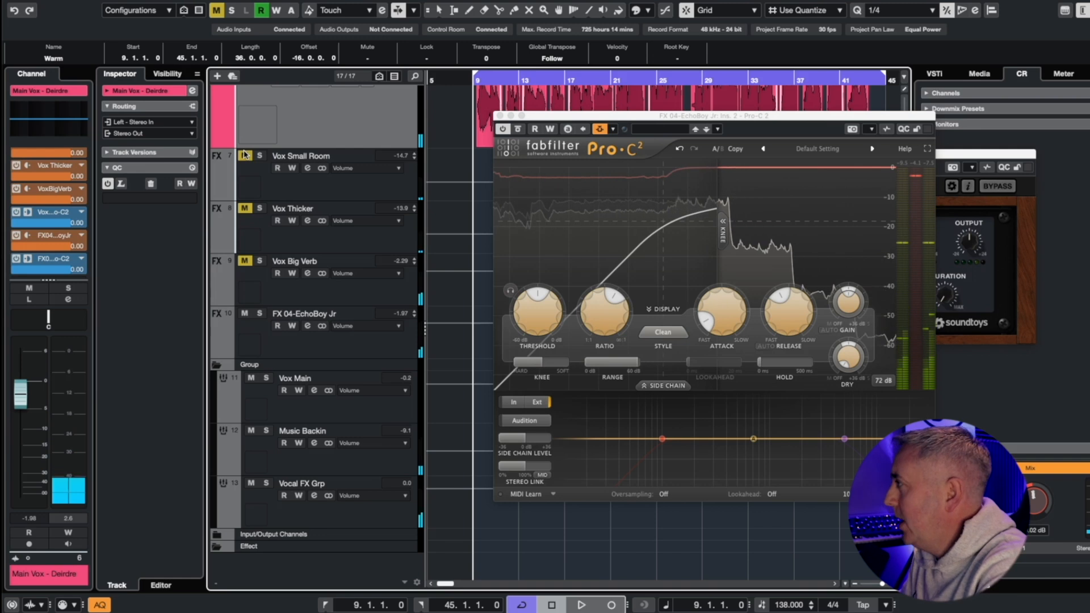
key("space")
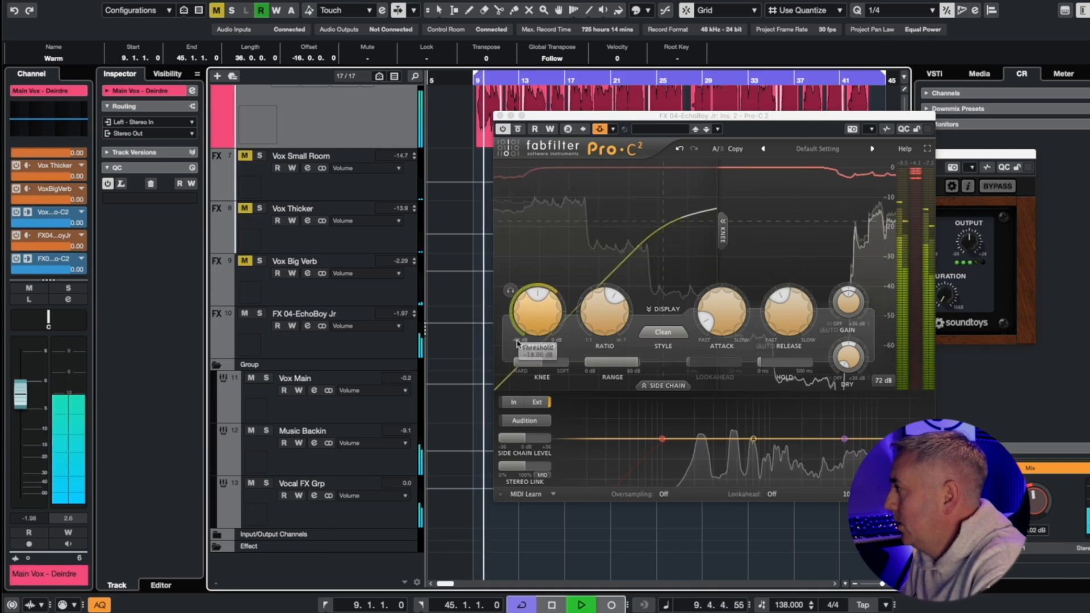
Step: Audition exaggerated ducking with the echo compressor's threshold set very low, and raise the threshold by ear to a moderate level
left_click_drag(534, 320, 542, 362)
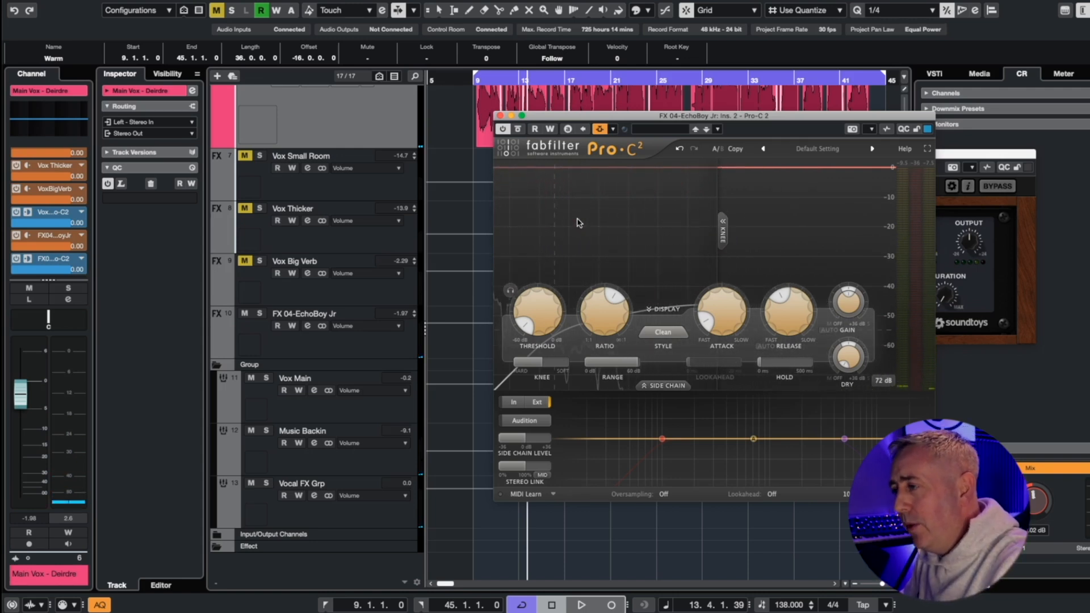
key("space")
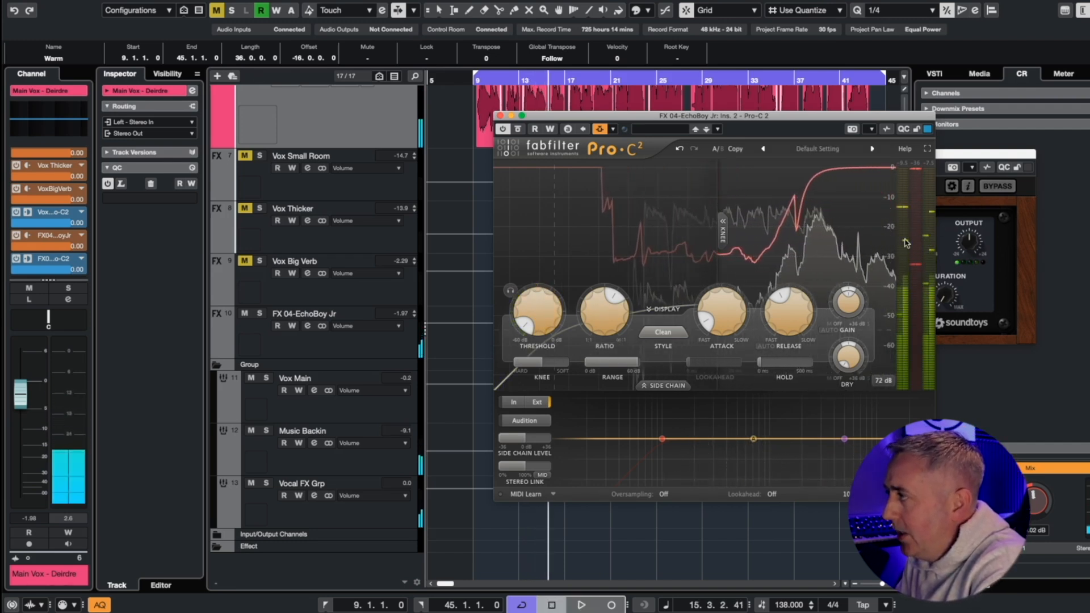
left_click_drag(538, 311, 543, 288)
key("space")
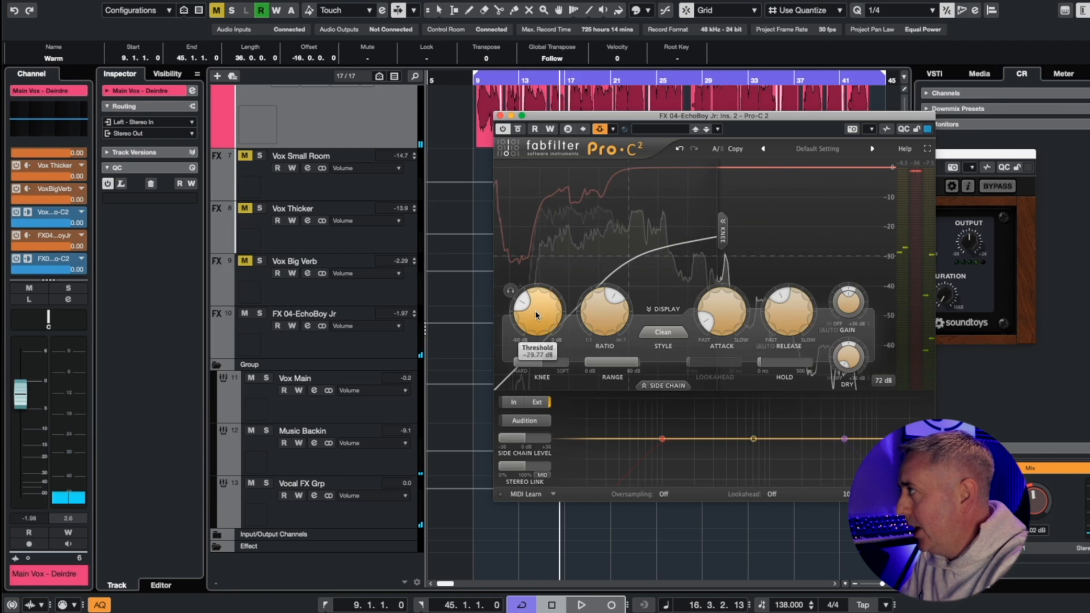
key("space")
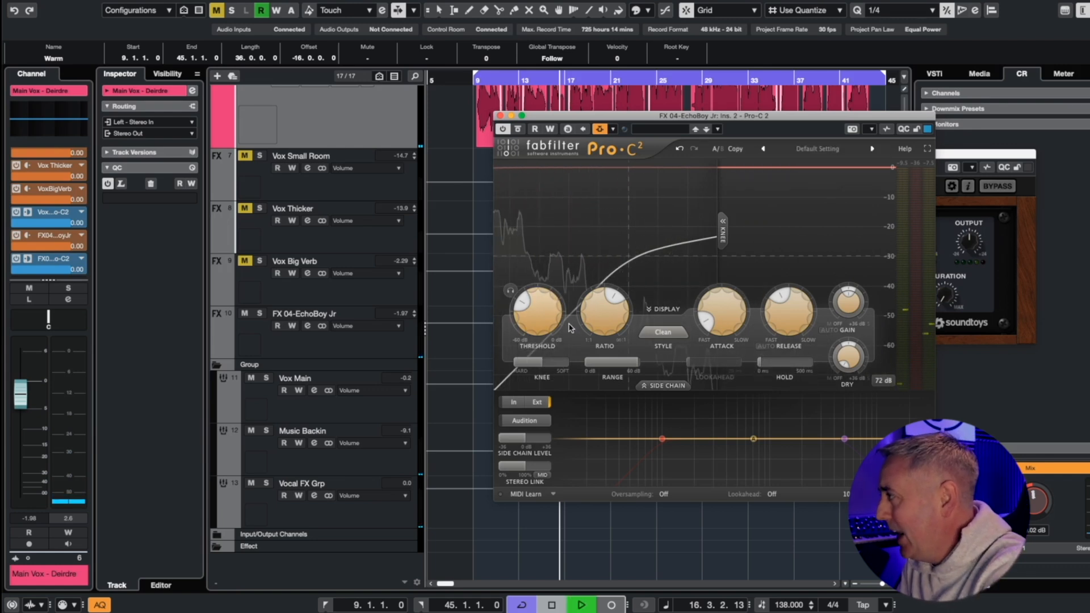
left_click_drag(540, 321, 539, 310)
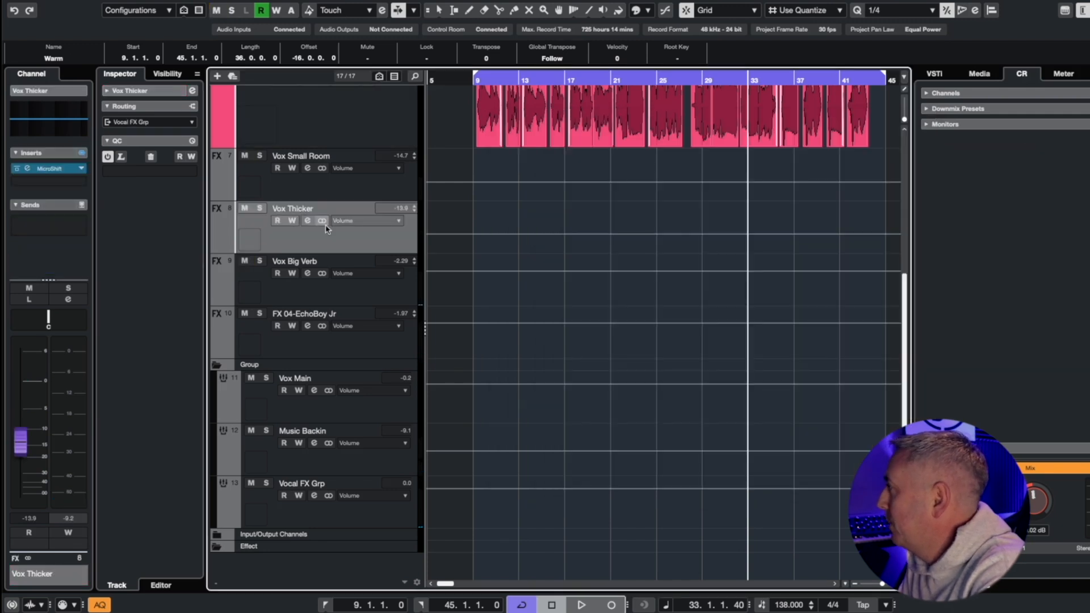
Step: Audition the vocal with all effects, and pull the EchoBoy Jr channel's volume fully down for comparison
key("space")
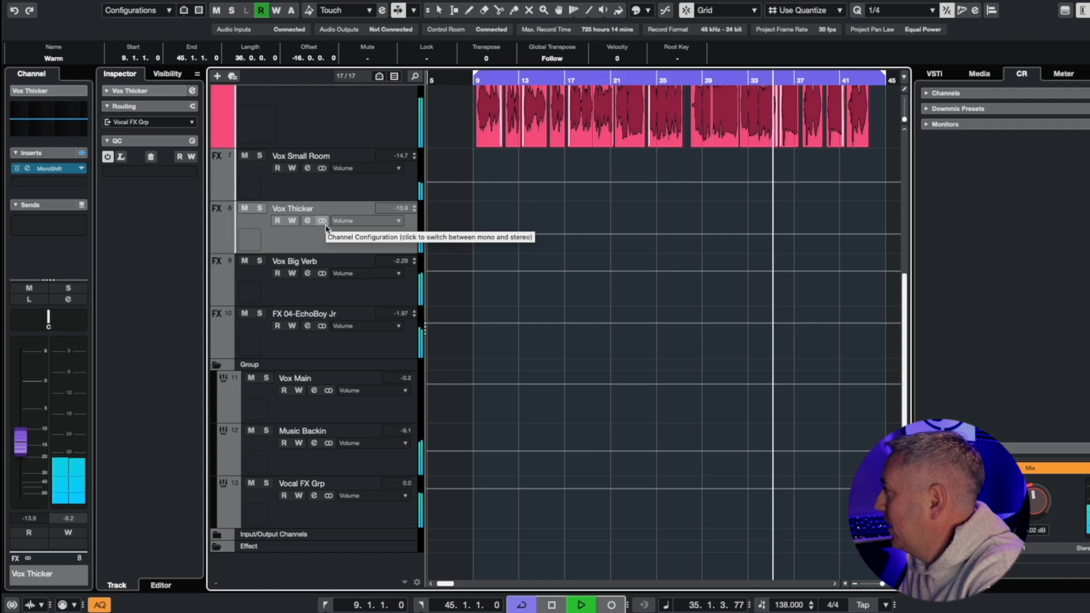
key("space")
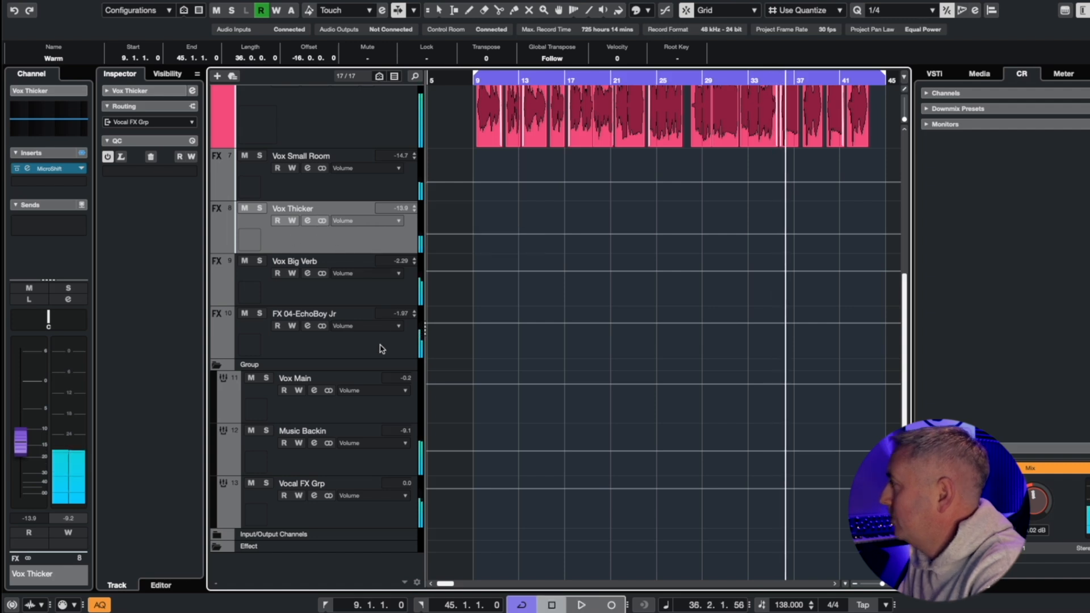
left_click(349, 342)
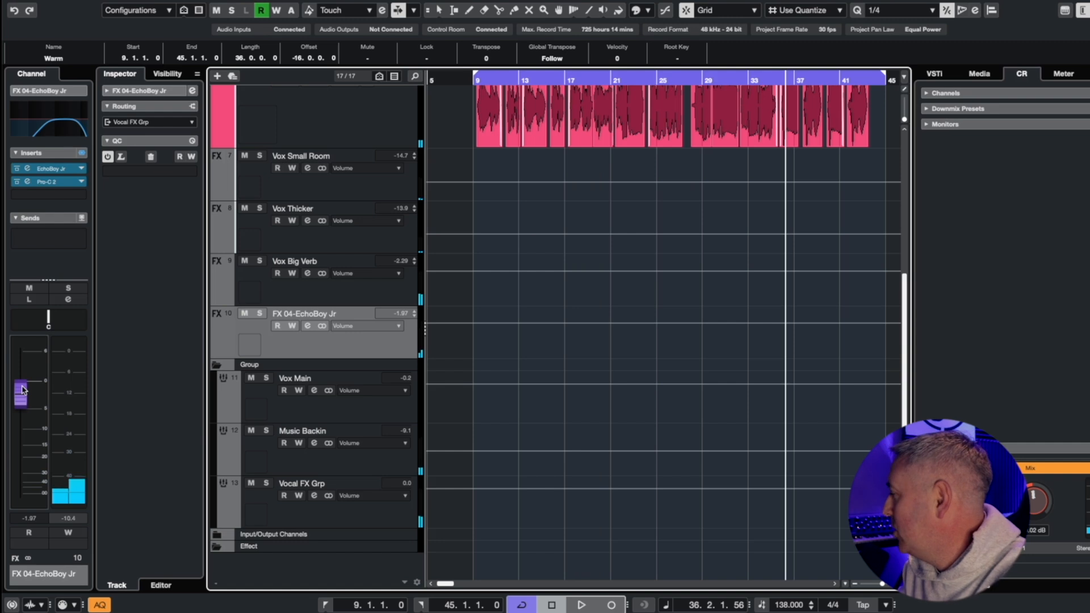
left_click_drag(22, 389, 22, 491)
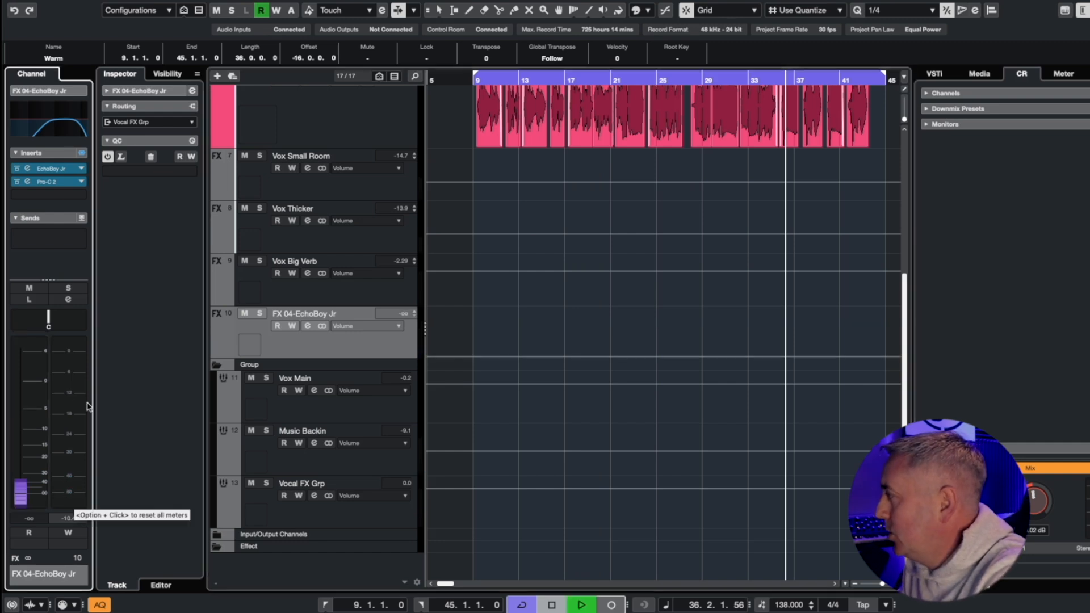
key("space")
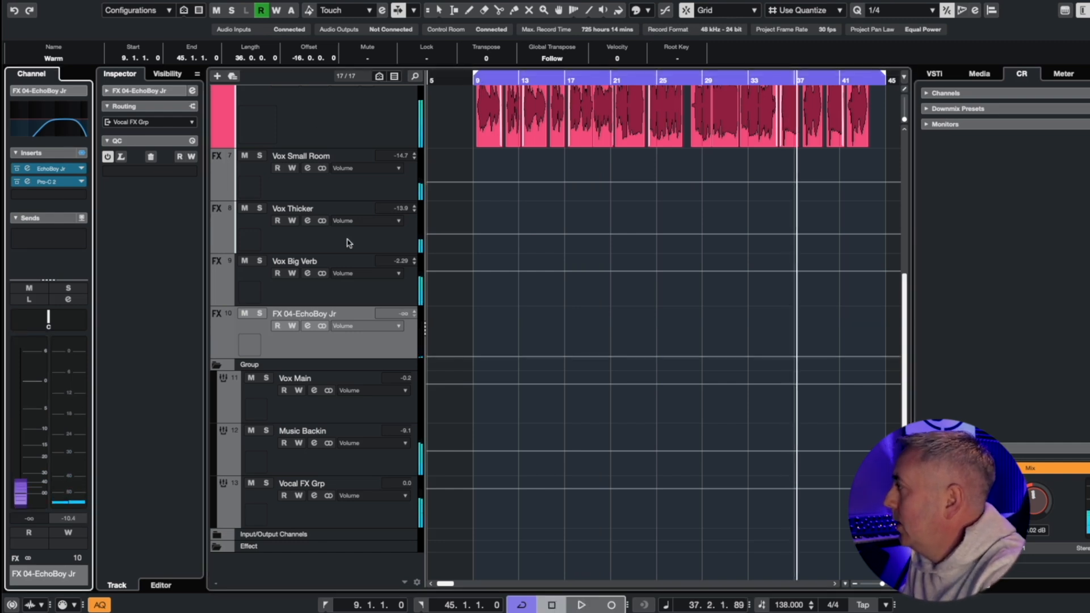
Step: Add an active send at -15.8 dB from the EchoBoy Jr channel to Vox Big Verb
left_click(49, 239)
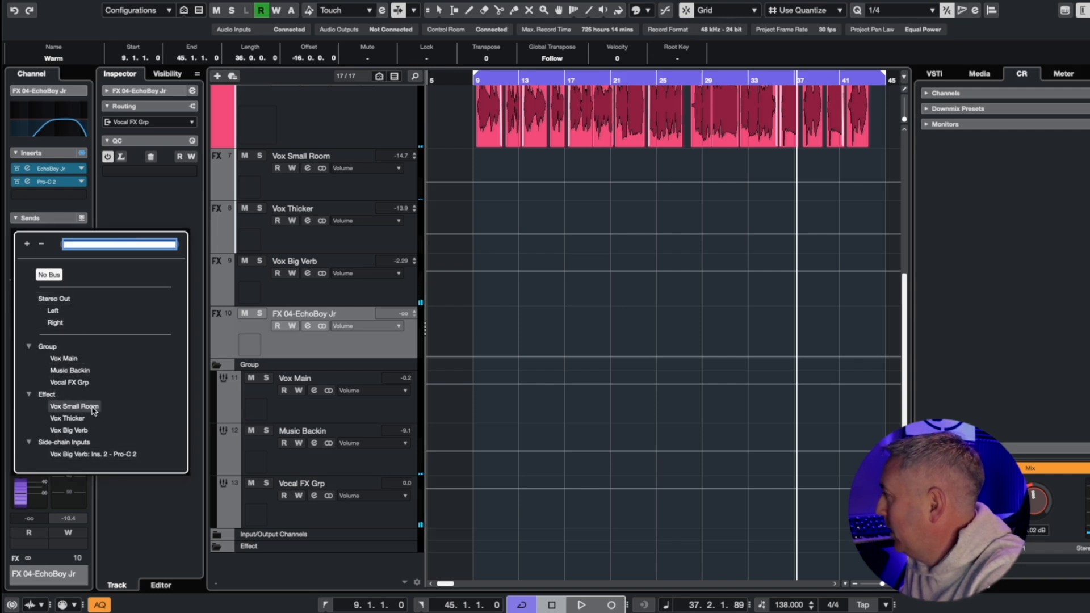
left_click(69, 430)
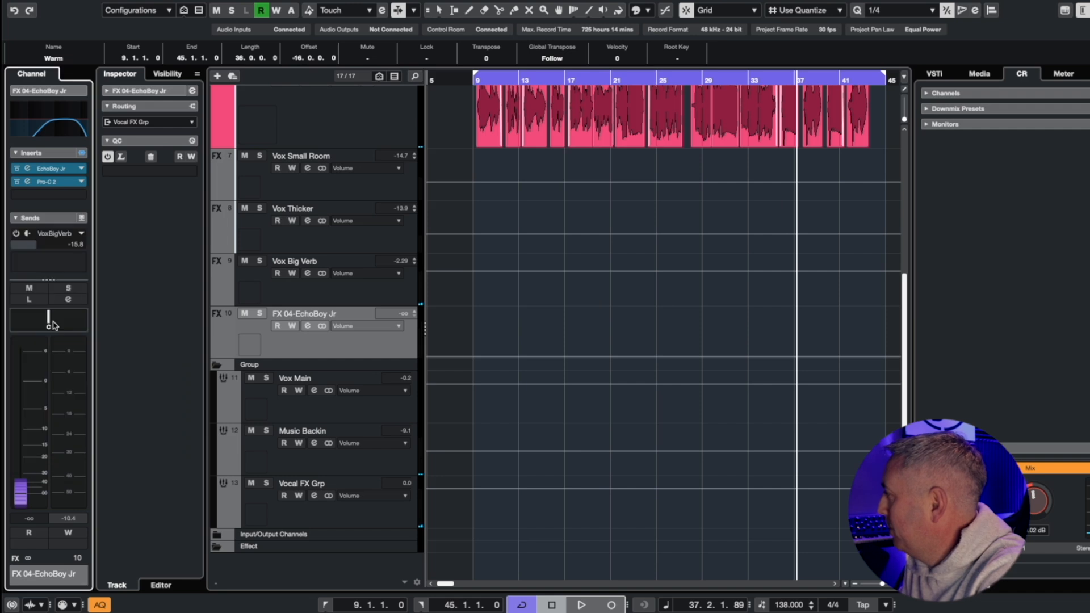
left_click(16, 234)
Step: Play from the start of the song and raise the EchoBoy Jr channel's volume to -10.1 dB
key("space")
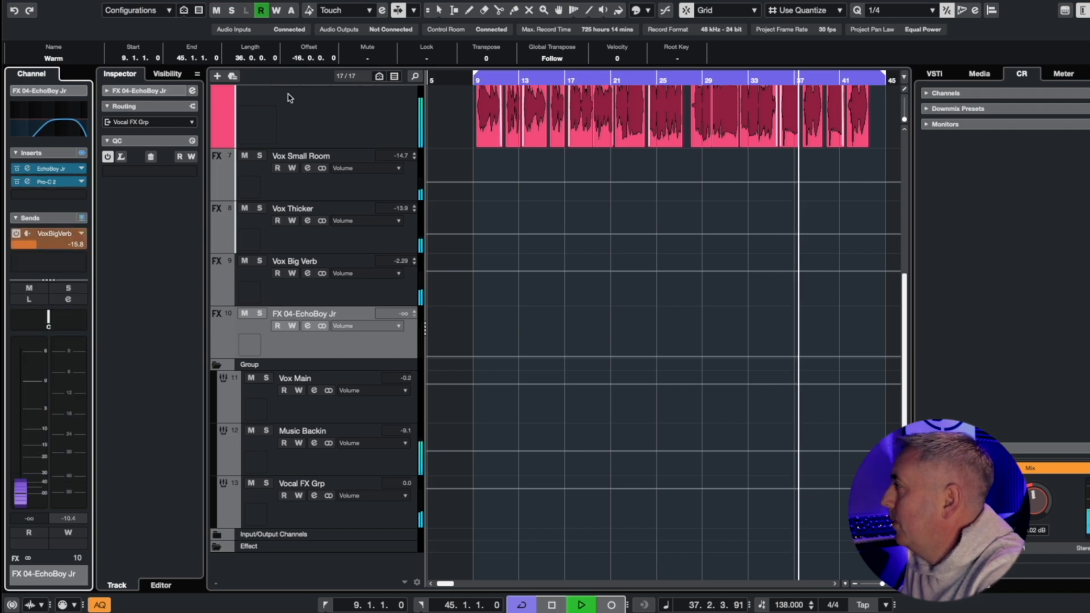
left_click(484, 80)
left_click(468, 80)
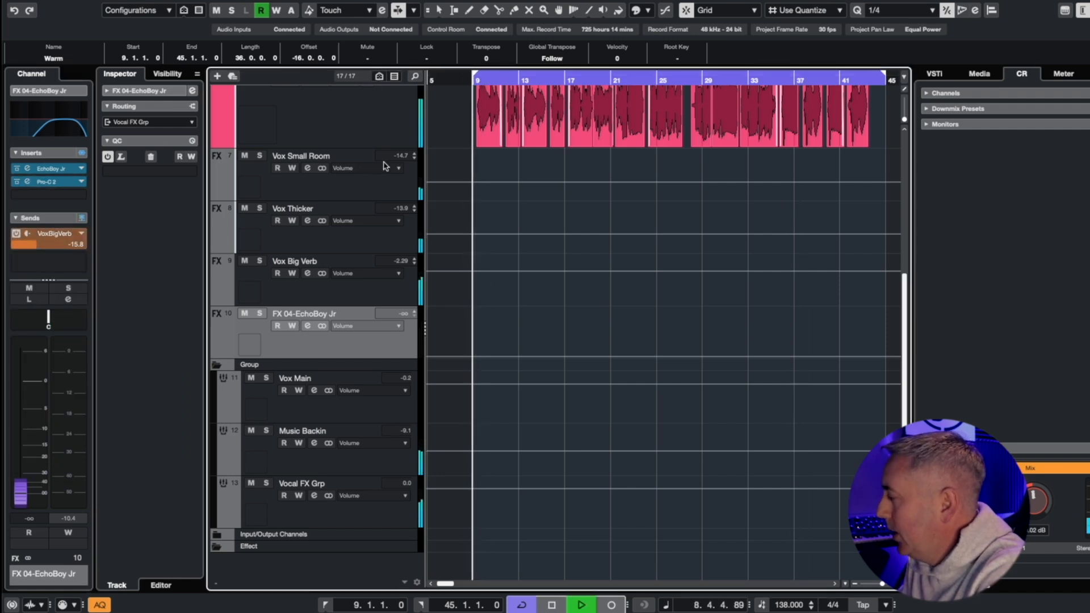
left_click_drag(20, 491, 23, 439)
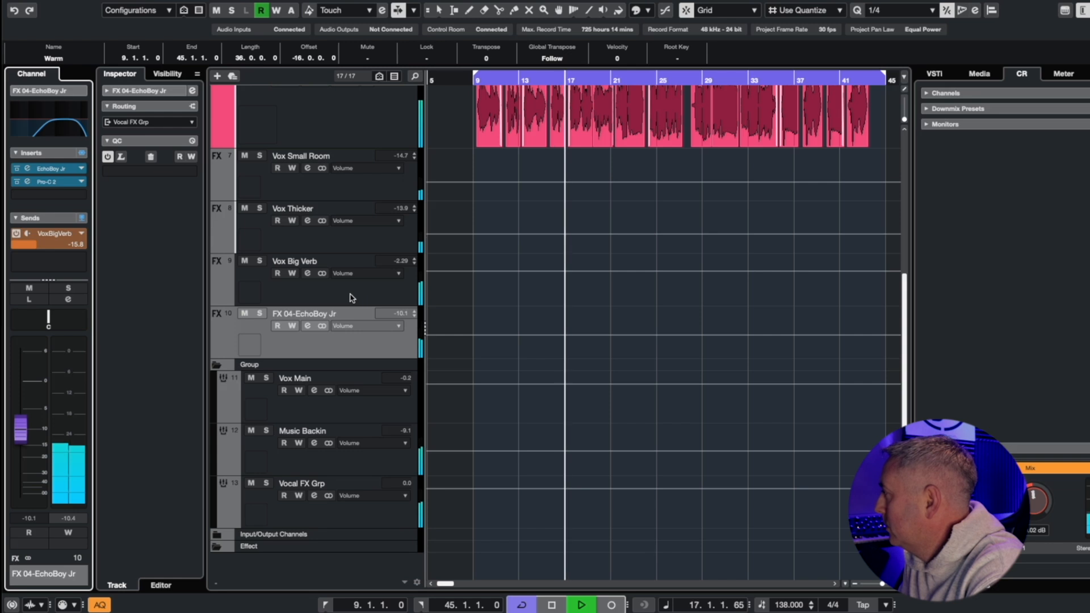
Step: Set the threshold of the EchoBoy Jr channel's Pro-C 2 to -21.43 dB and close the plug-in window
left_click(27, 181)
mouse_move(533, 307)
left_mouse_down()
mouse_move(533, 280)
mouse_move(535, 324)
left_mouse_up()
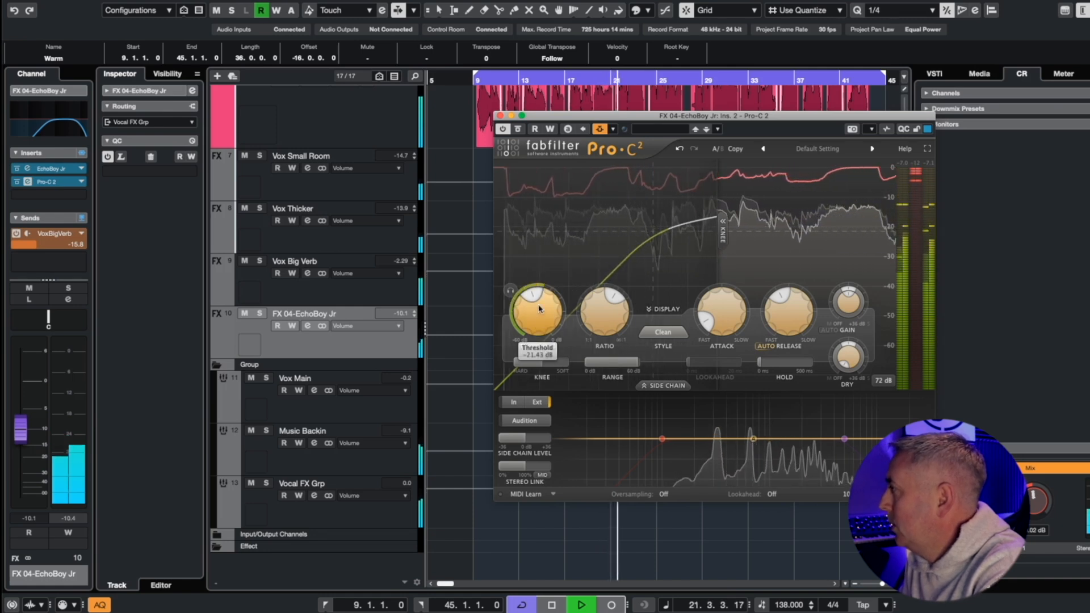
mouse_move(536, 311)
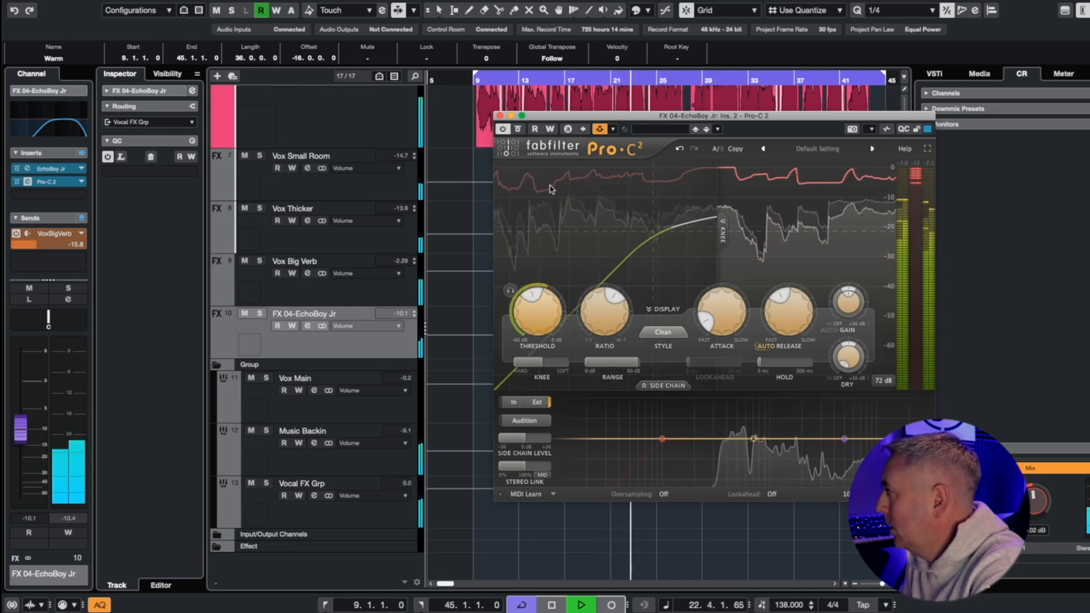
left_click(500, 115)
Step: Set the threshold of the Vox Big Verb channel's Pro-C 2 to -23.15 dB and close the plug-in window
left_click(352, 298)
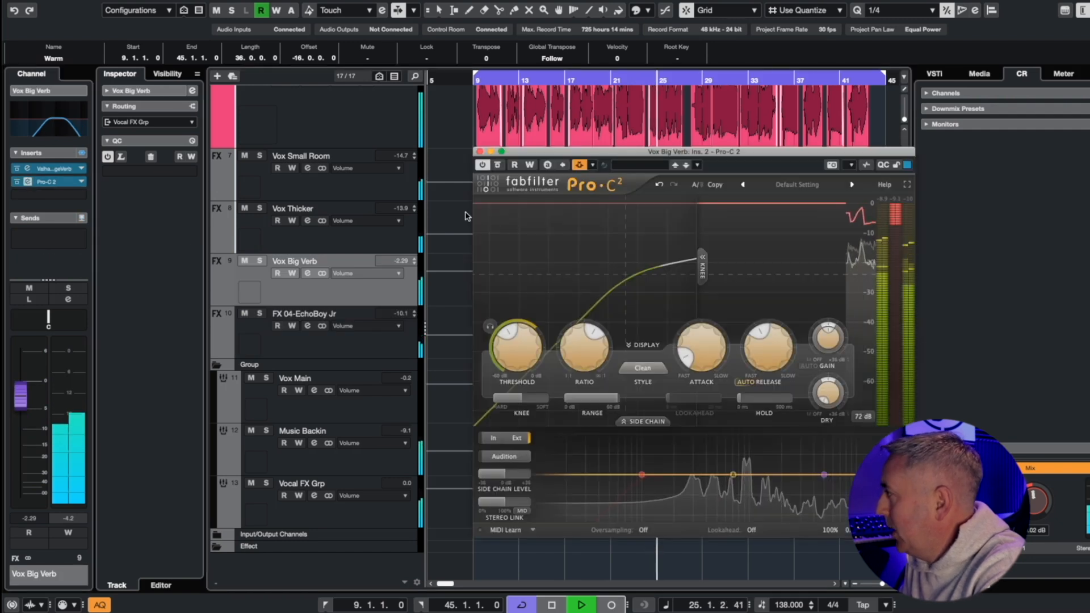
mouse_move(506, 350)
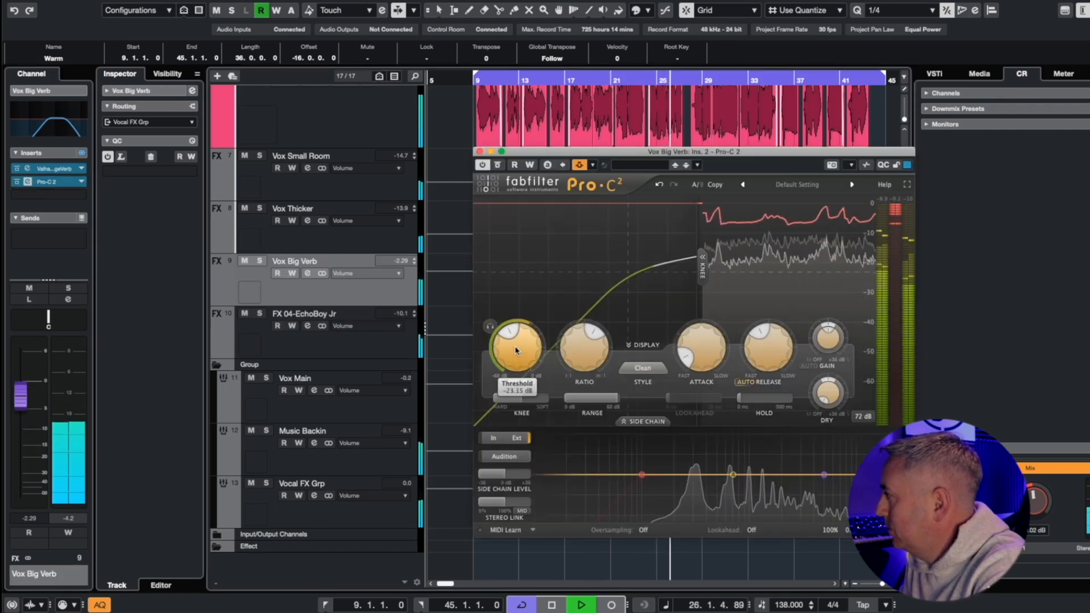
left_click(480, 151)
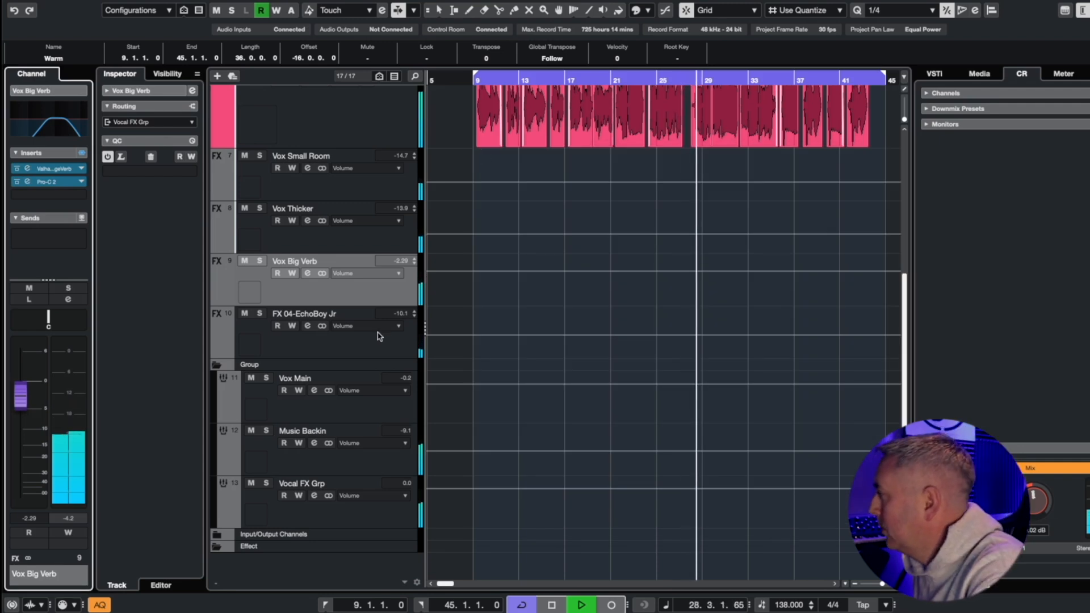
Step: Balance the effects during playback, setting Vox Big Verb's volume to -0.98 dB and the EchoBoy Jr channel's volume to -8.53 dB
left_click(370, 349)
left_click_drag(17, 437, 20, 432)
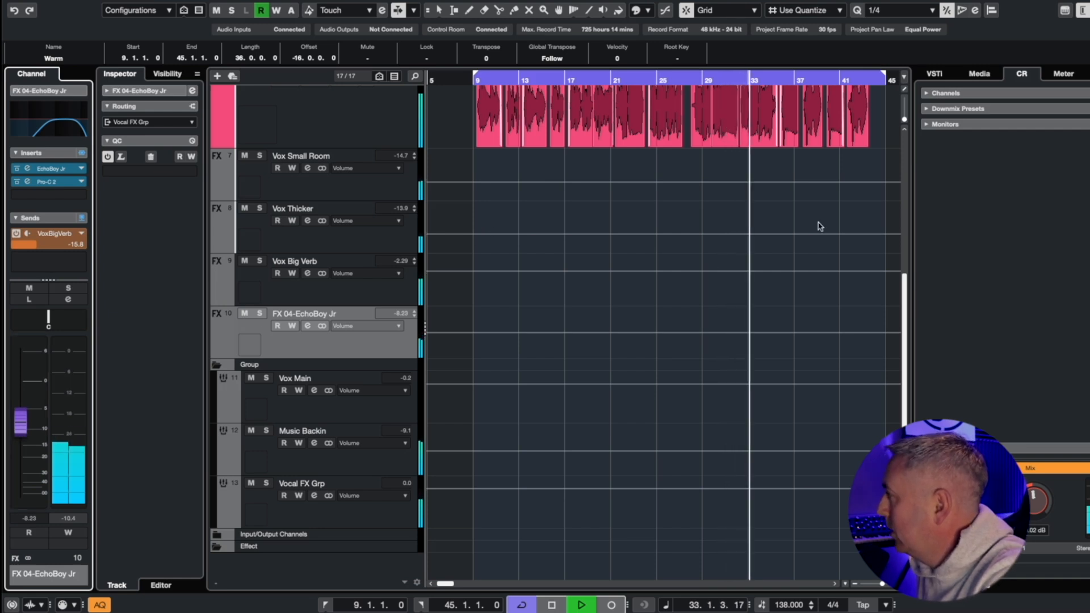
scroll(832, 219, "up", 5)
key("g")
key("g")
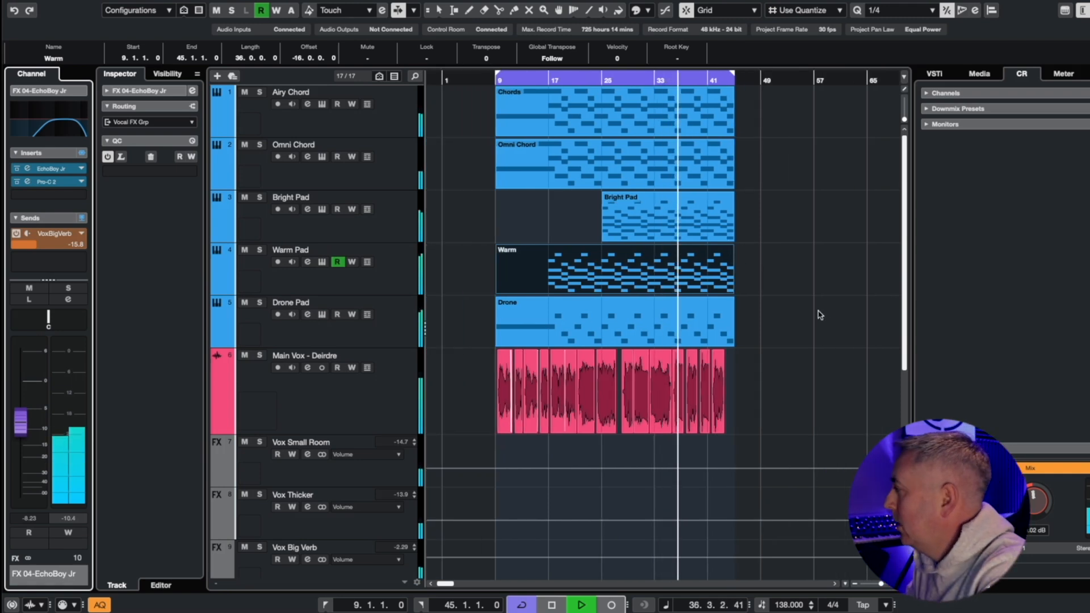
scroll(415, 373, "down", 2)
scroll(415, 373, "down", 3)
left_click(392, 300)
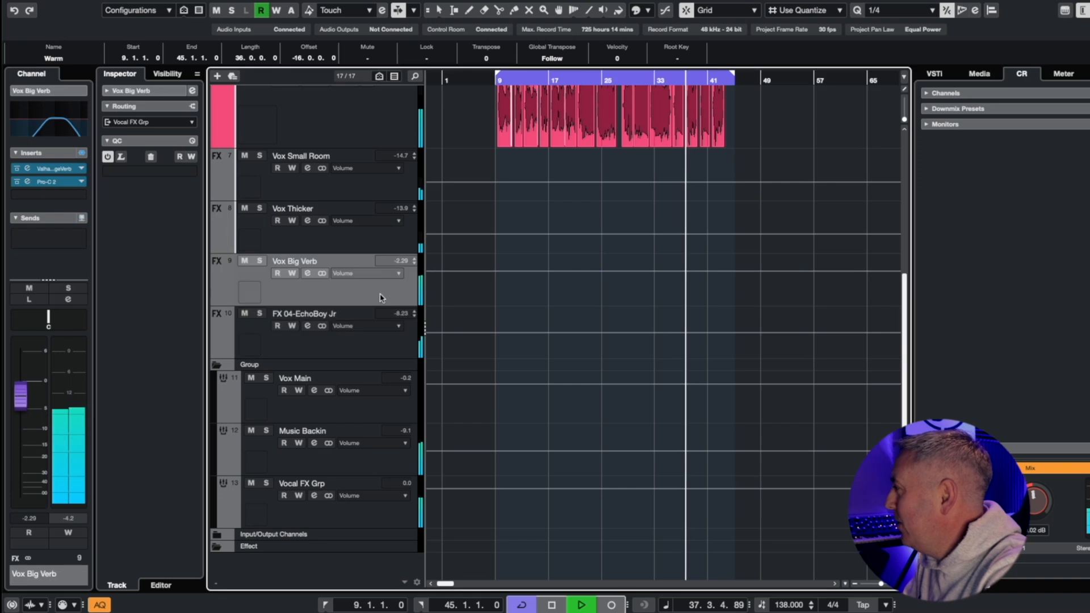
left_click(263, 348)
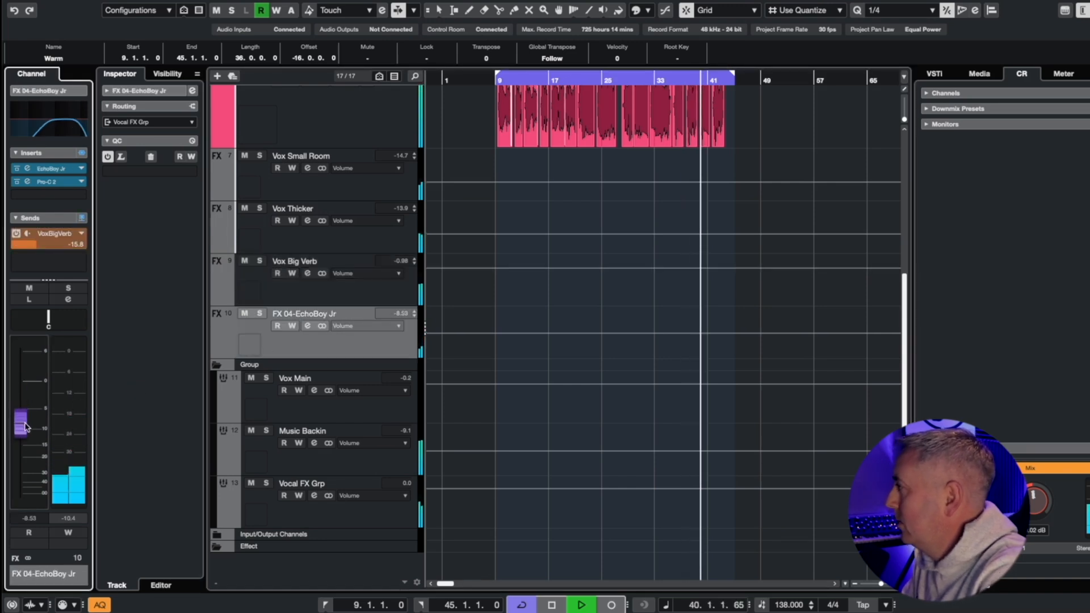
left_click_drag(25, 427, 25, 427)
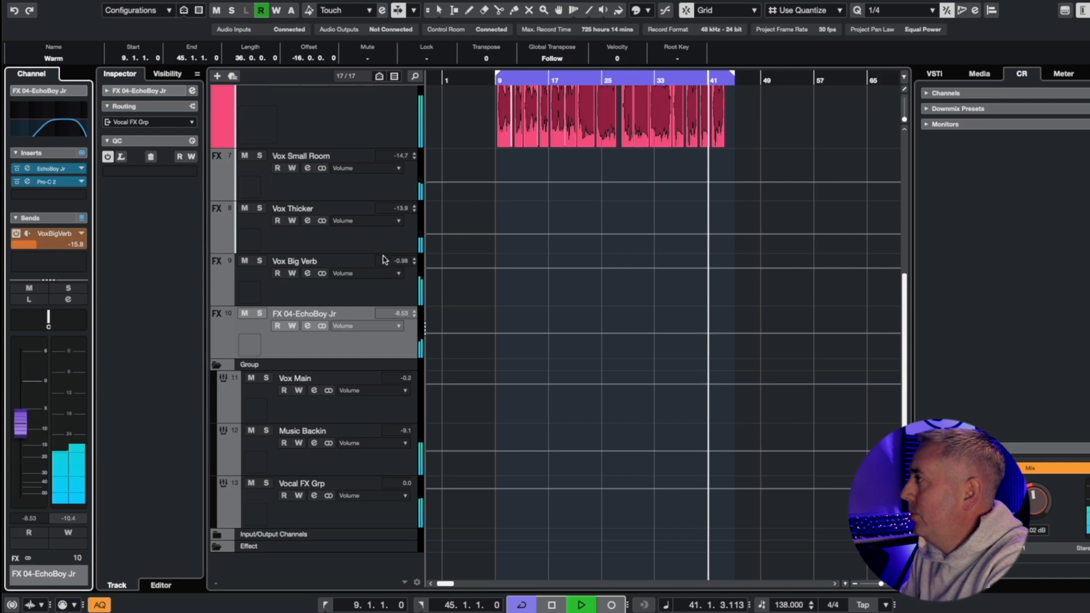
Step: Return to the start of the song and mute the Vocal FX Grp channel to audition the vocal without effects
scroll(663, 168, "up", 5)
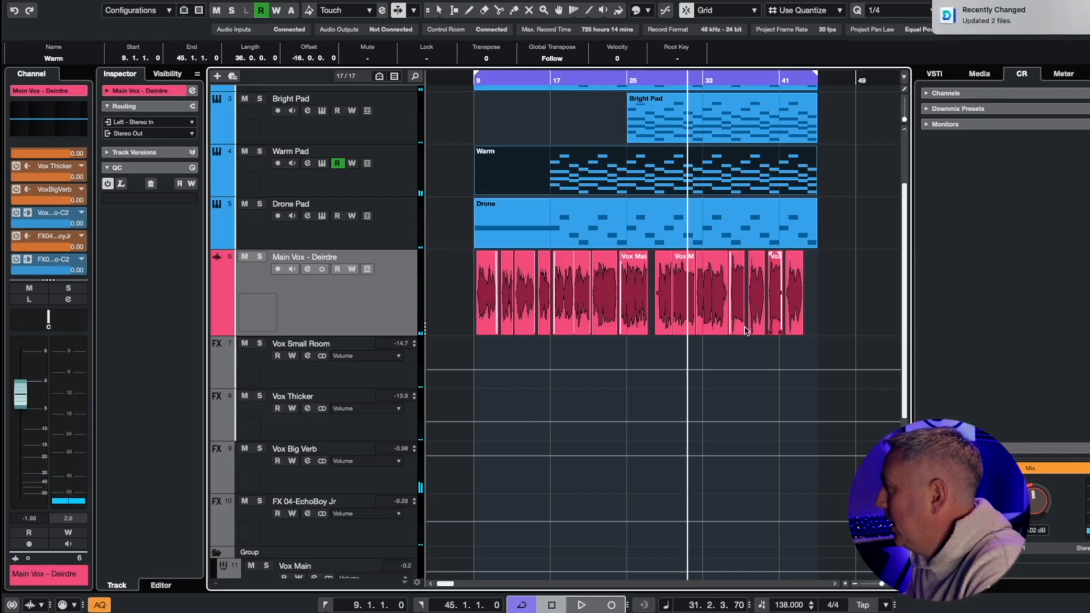
key("KP_1")
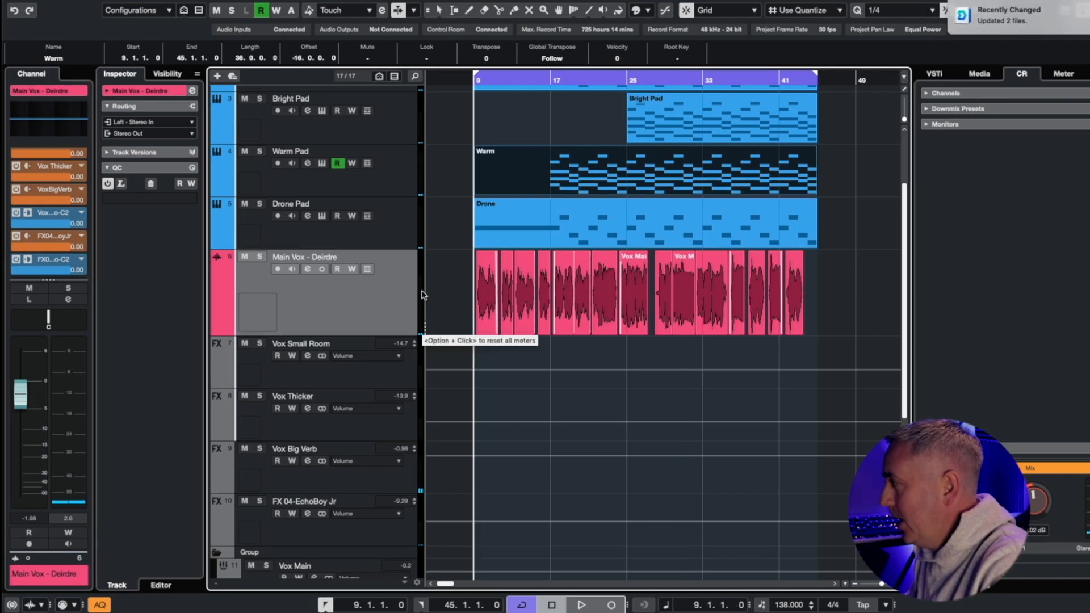
scroll(359, 327, "down", 3)
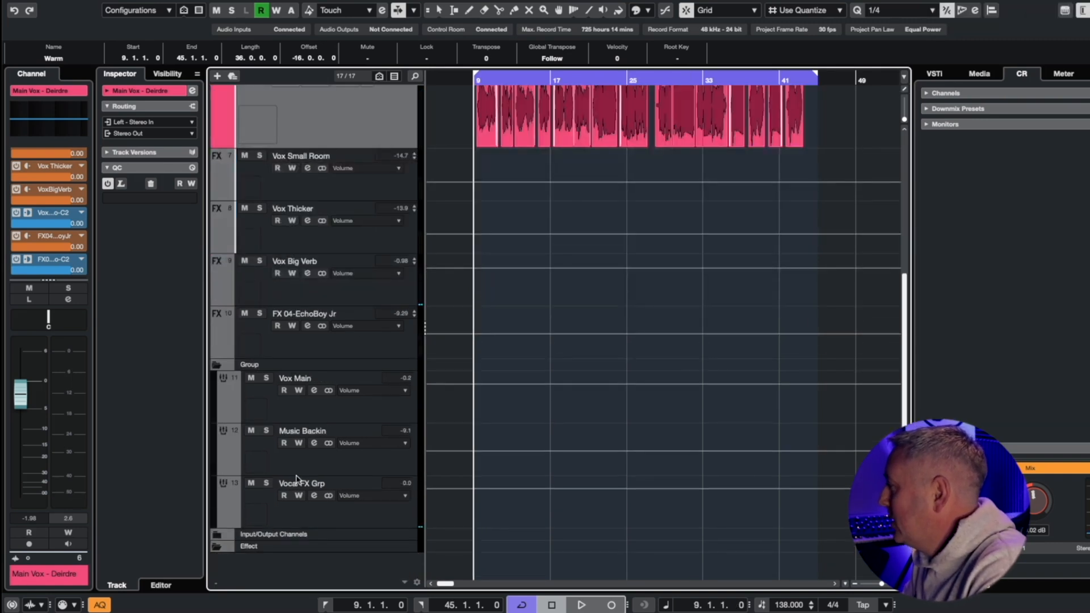
left_click(251, 483)
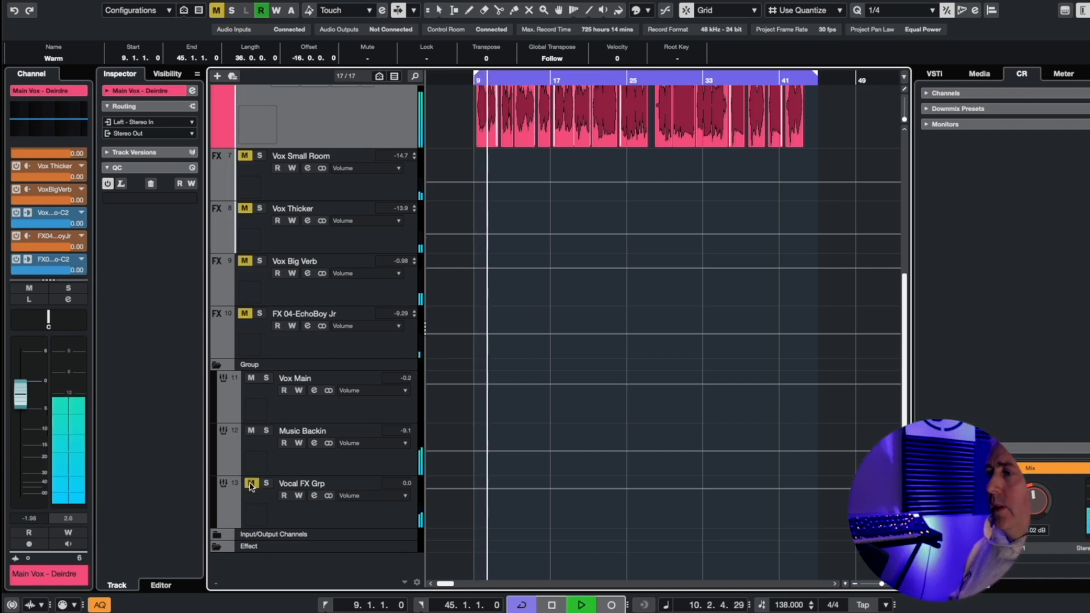
Step: Bypass all inserts on the main vocal track during playback to audition the raw vocal, and re-enable them
scroll(347, 306, "up", 5)
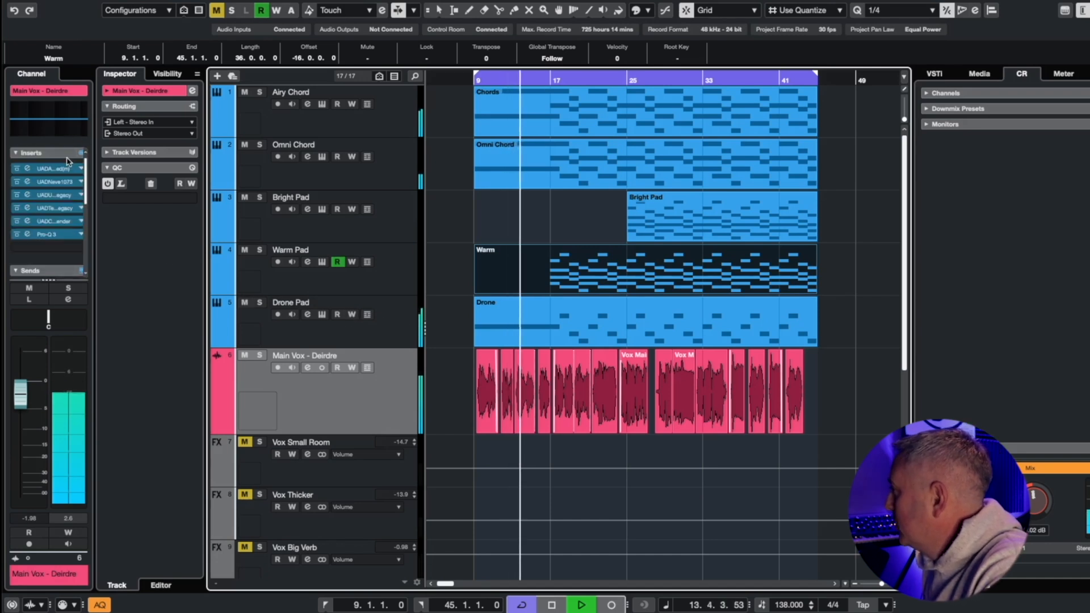
left_click(79, 154)
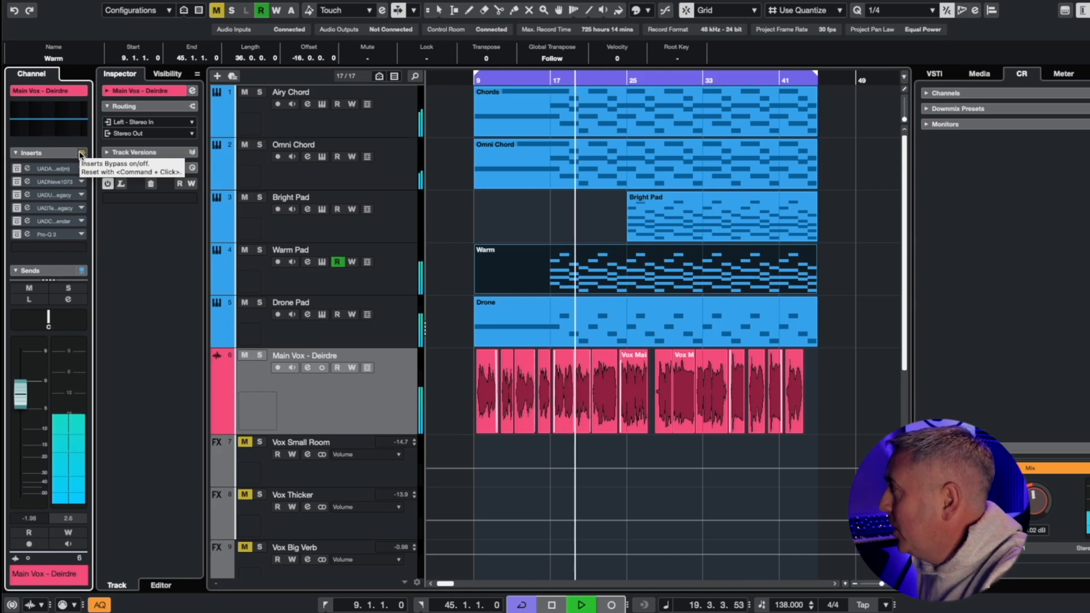
left_click(81, 154)
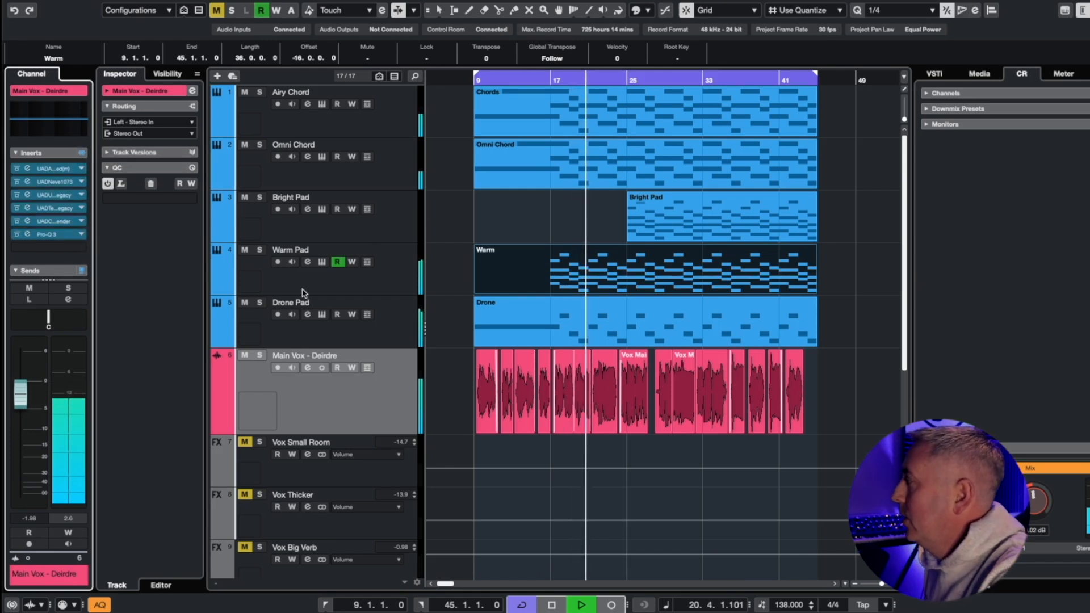
Step: Unmute the Vocal FX Grp channel during playback to hear the processed vocal with all its effects
scroll(406, 313, "down", 5)
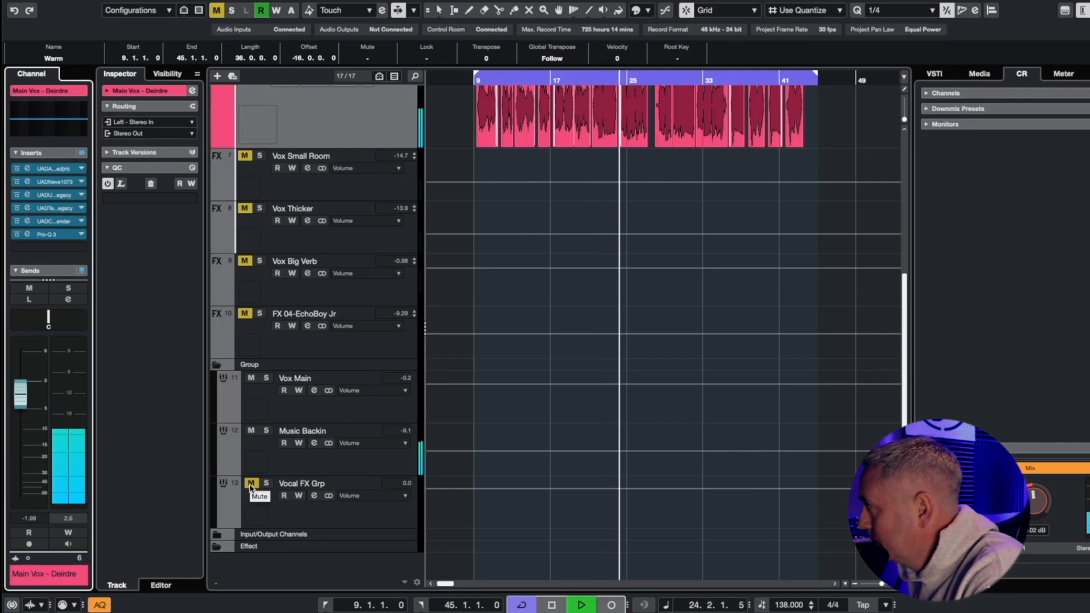
left_click(250, 484)
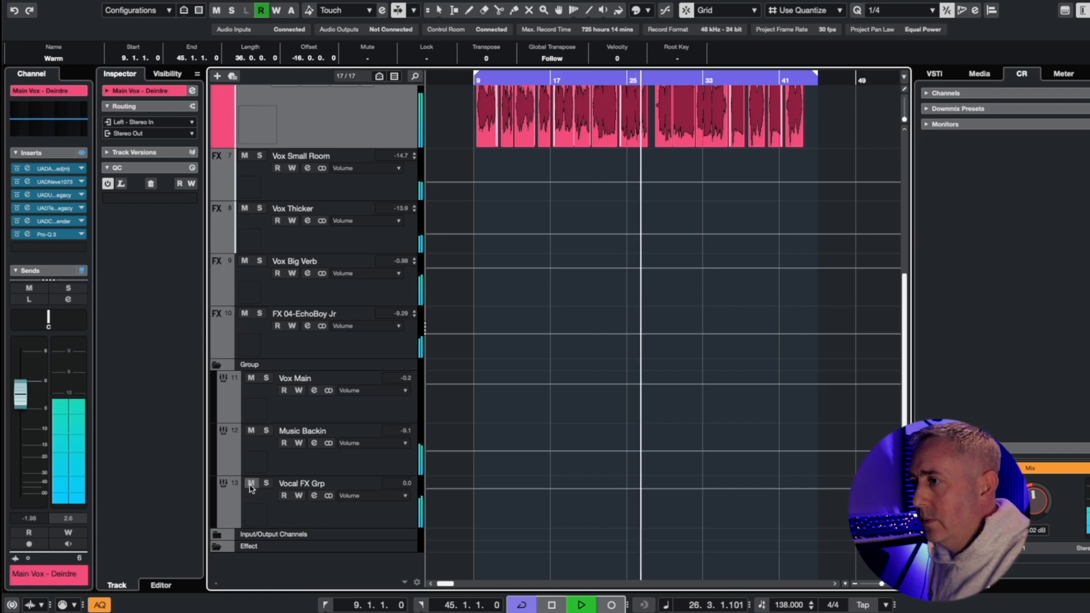
scroll(610, 301, "up", 5)
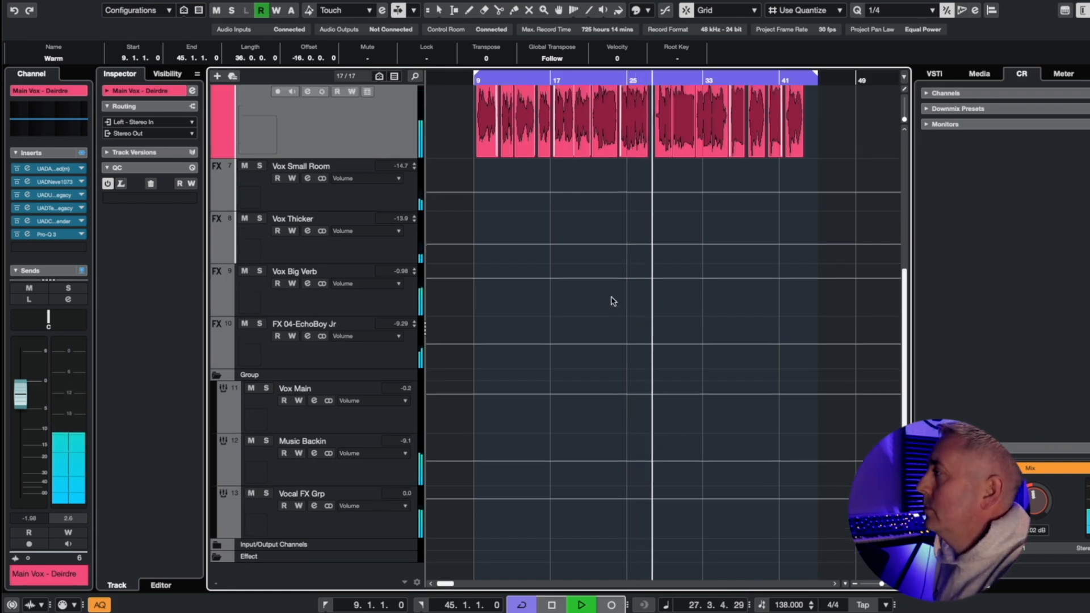
scroll(573, 262, "down", 3)
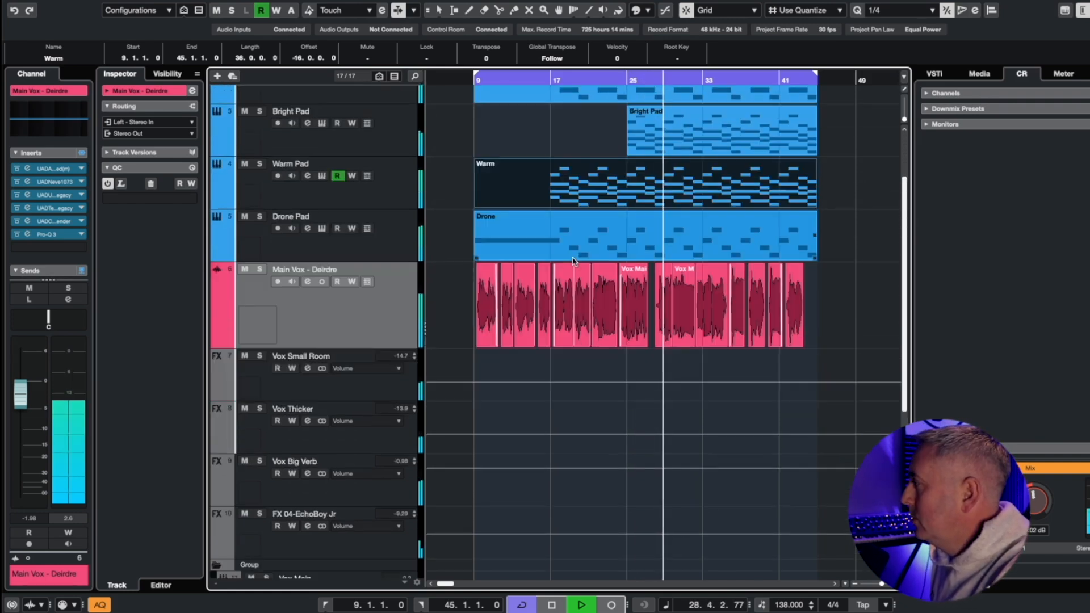